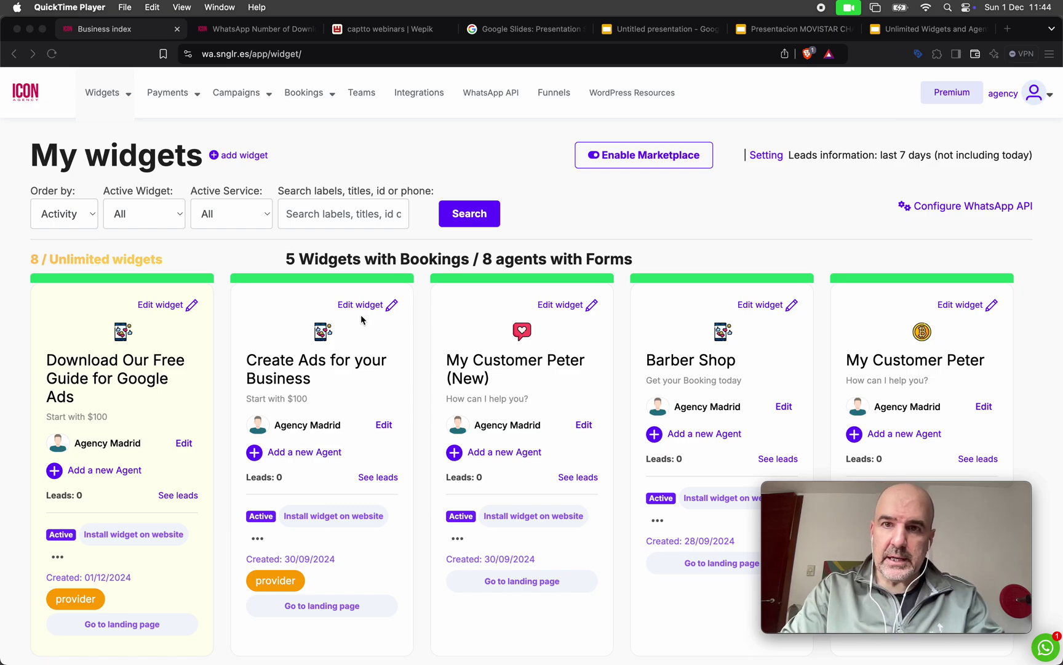
Step: Bring up the Untitled Google Slides presentation, showing its 'Your client' slide
{"action": "left_click", "coordinate": [694, 30]}
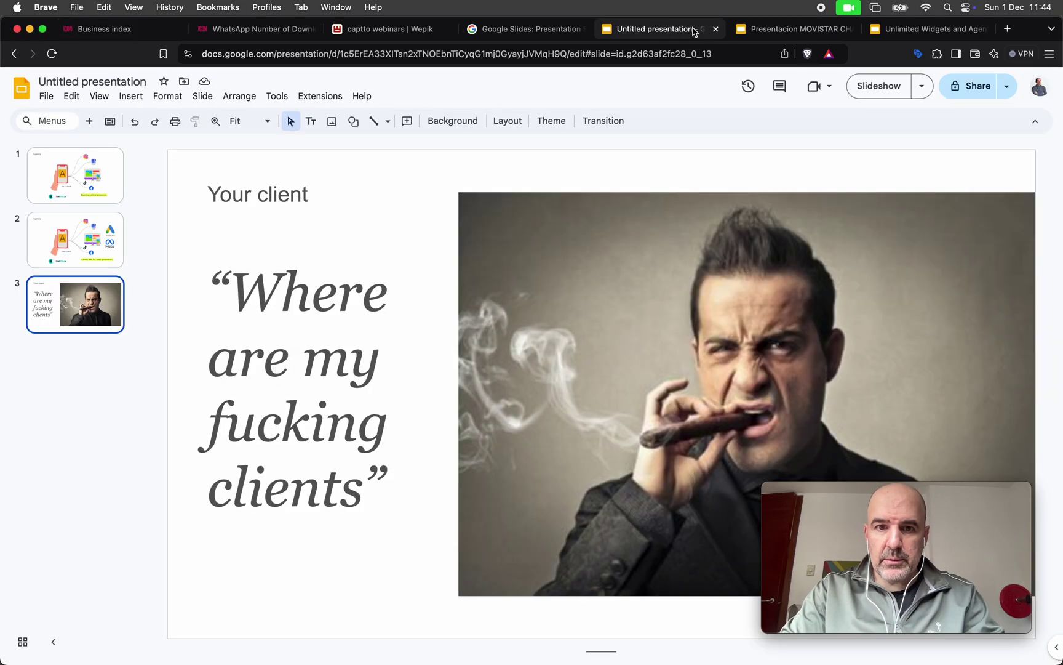
Step: Show the first 'Agency' slide and close the Unlimited Widgets and MOVISTAR presentation tabs
{"action": "left_click", "coordinate": [102, 189]}
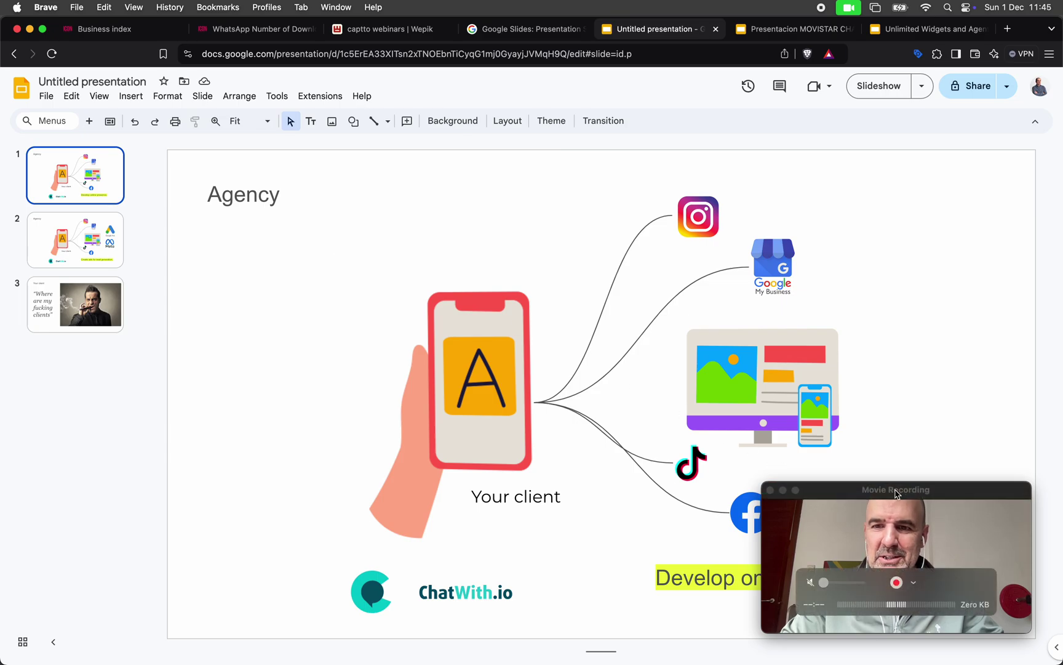
{"action": "left_click", "coordinate": [925, 31]}
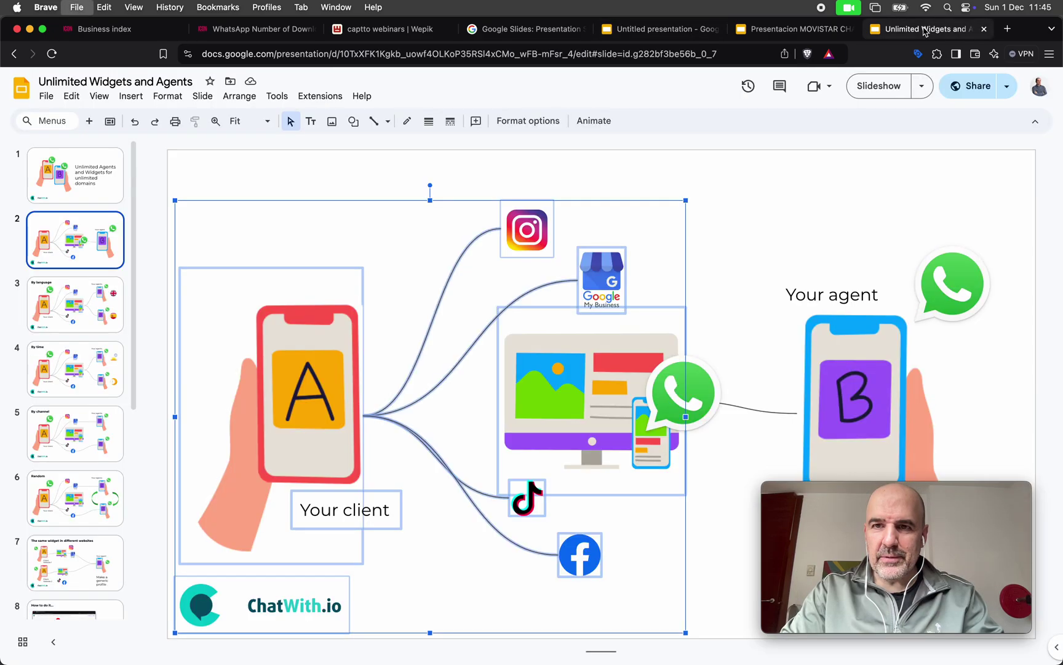
{"action": "key", "text": "super+w"}
{"action": "key", "text": "super+w"}
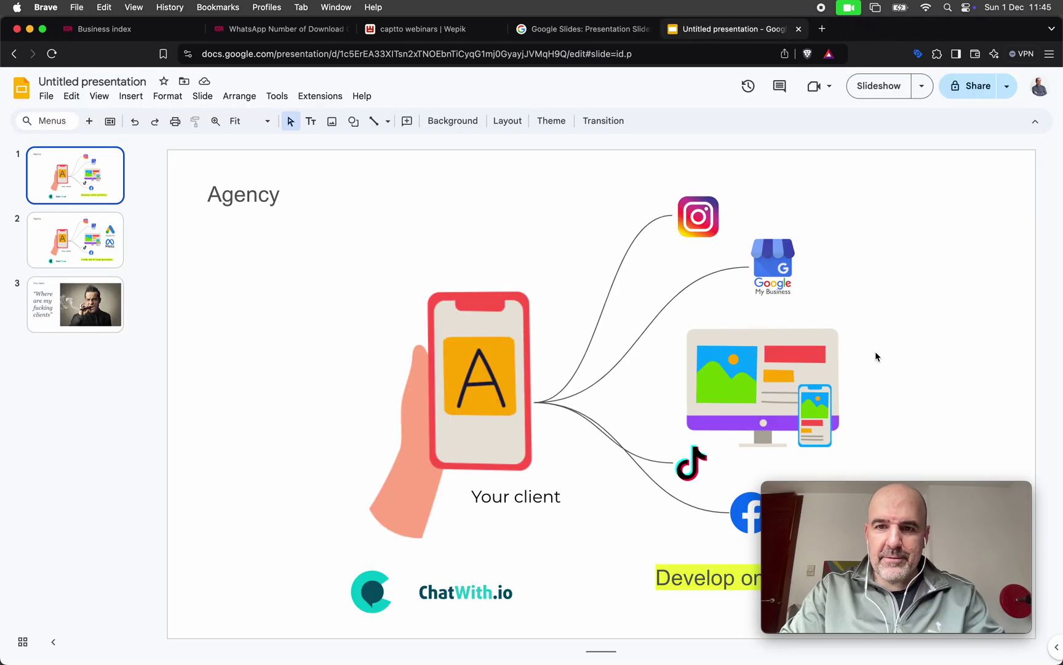
{"action": "left_click_drag", "start_coordinate": [928, 489], "coordinate": [168, 503]}
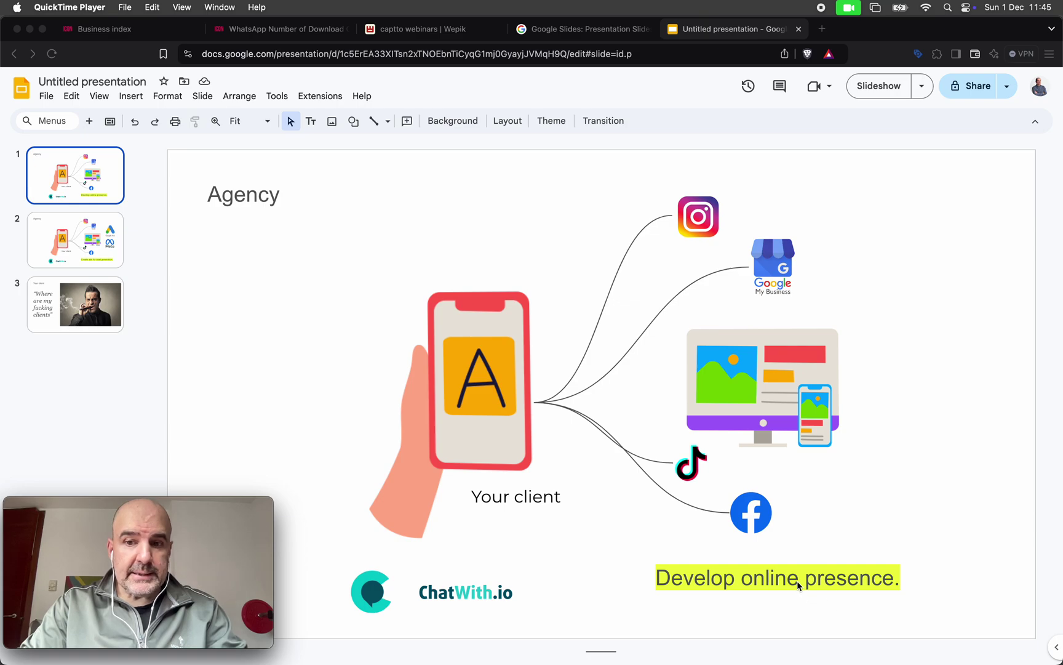
{"action": "left_click", "coordinate": [85, 241]}
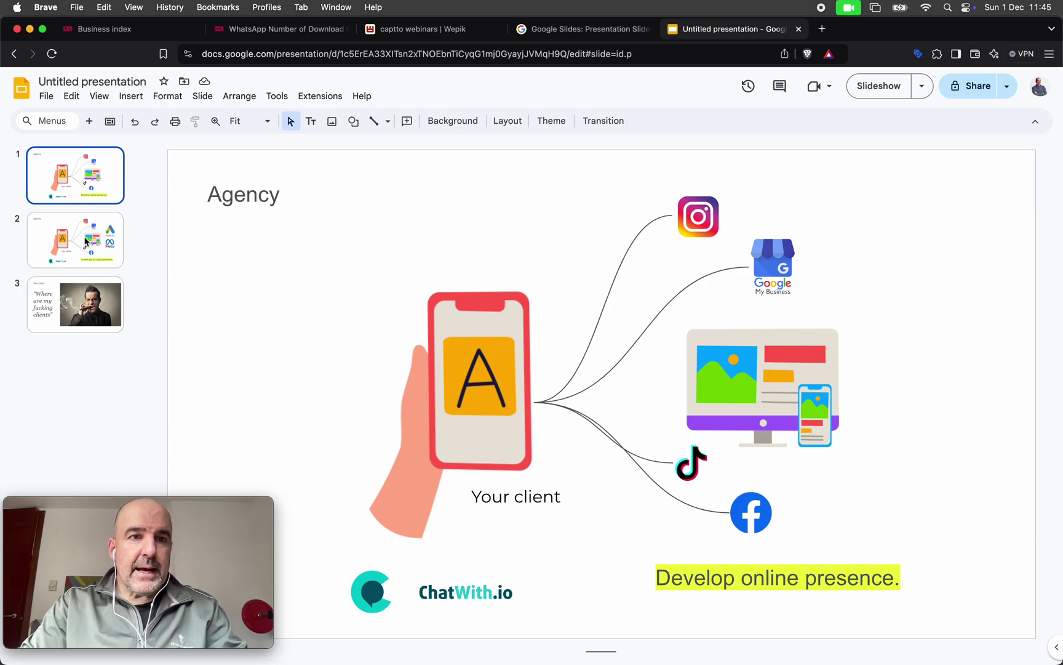
Step: Compare Agency slides 1 and 2, where slide 2 adds the Google Ads and Meta logos
{"action": "left_click", "coordinate": [85, 241]}
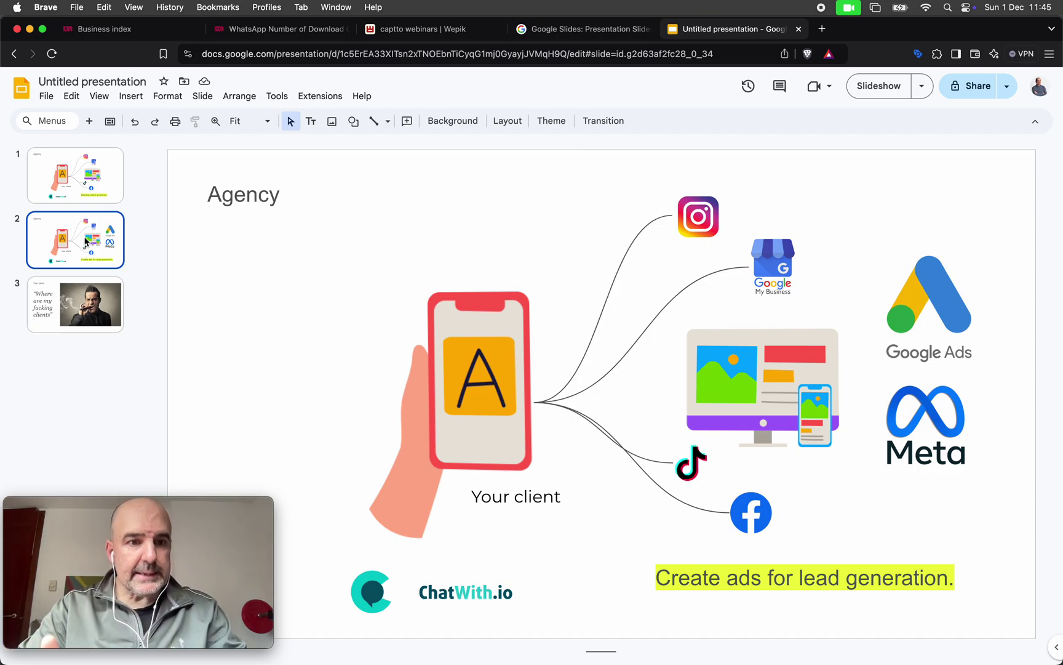
{"action": "left_click", "coordinate": [72, 179]}
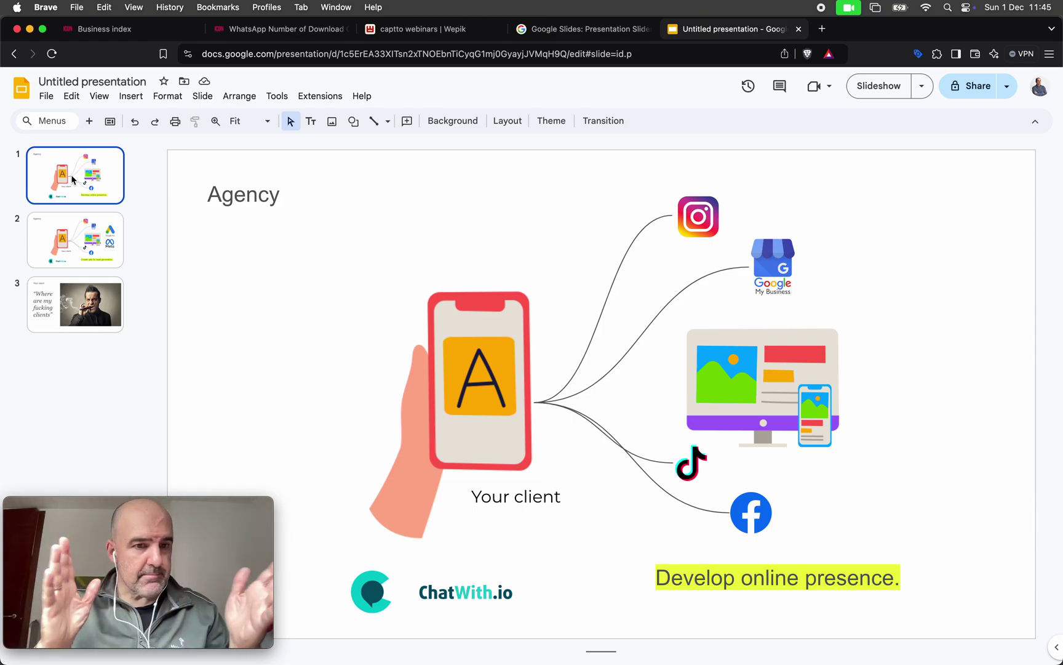
{"action": "left_click", "coordinate": [102, 247]}
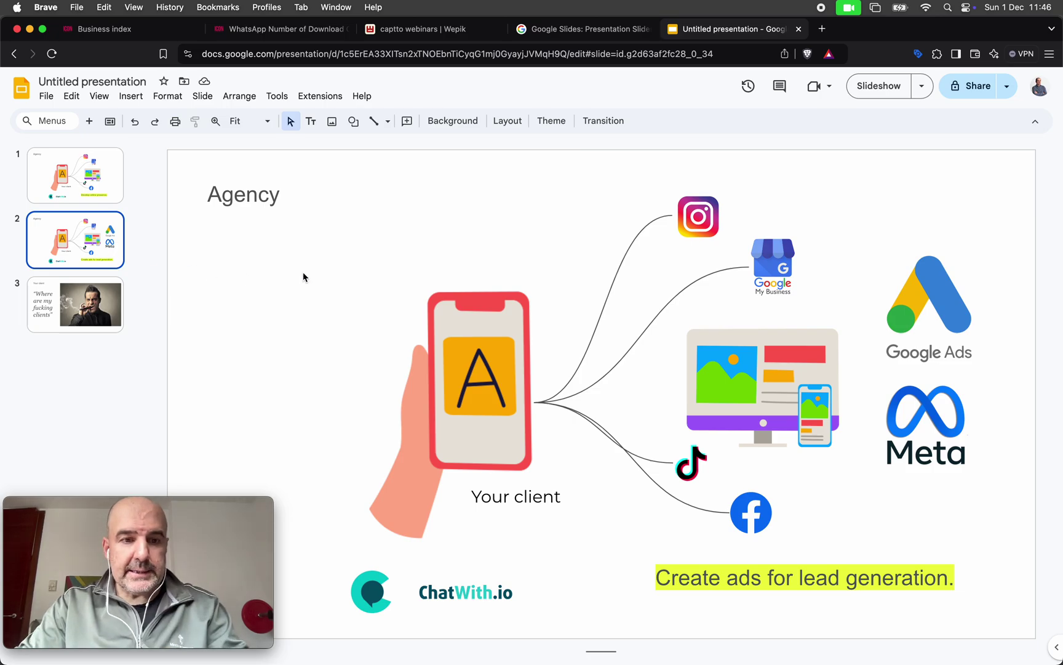
Step: Inspect the Google Ads and Meta logos on slide 2, then go to the 'Your client' quote slide
{"action": "left_click", "coordinate": [895, 326]}
{"action": "left_click", "coordinate": [918, 411]}
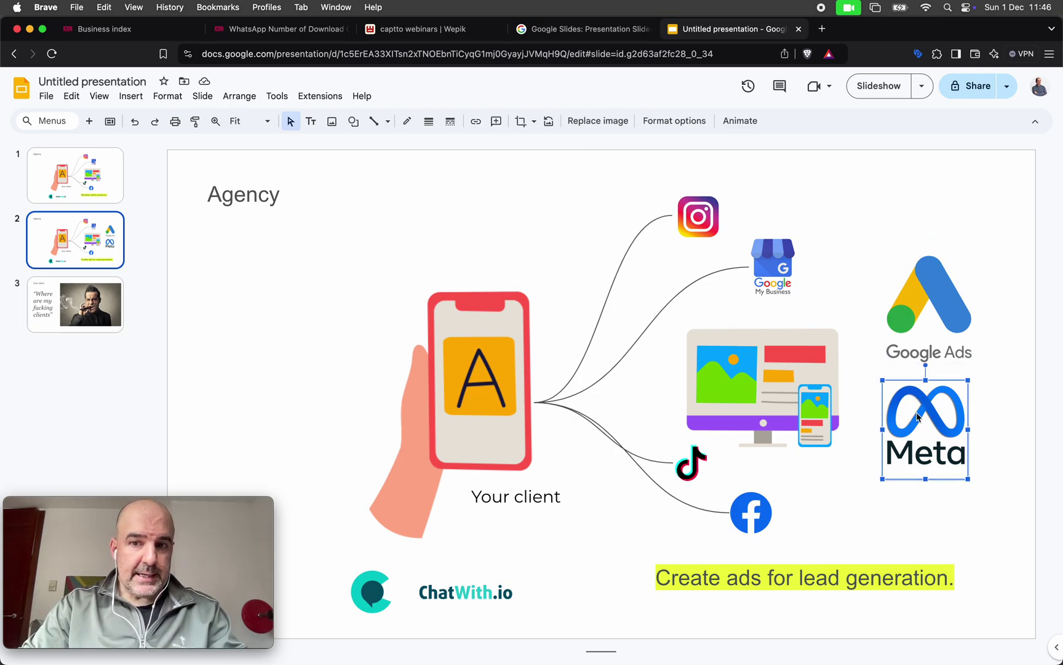
{"action": "left_click", "coordinate": [914, 329], "text": "shift"}
{"action": "left_click", "coordinate": [876, 217]}
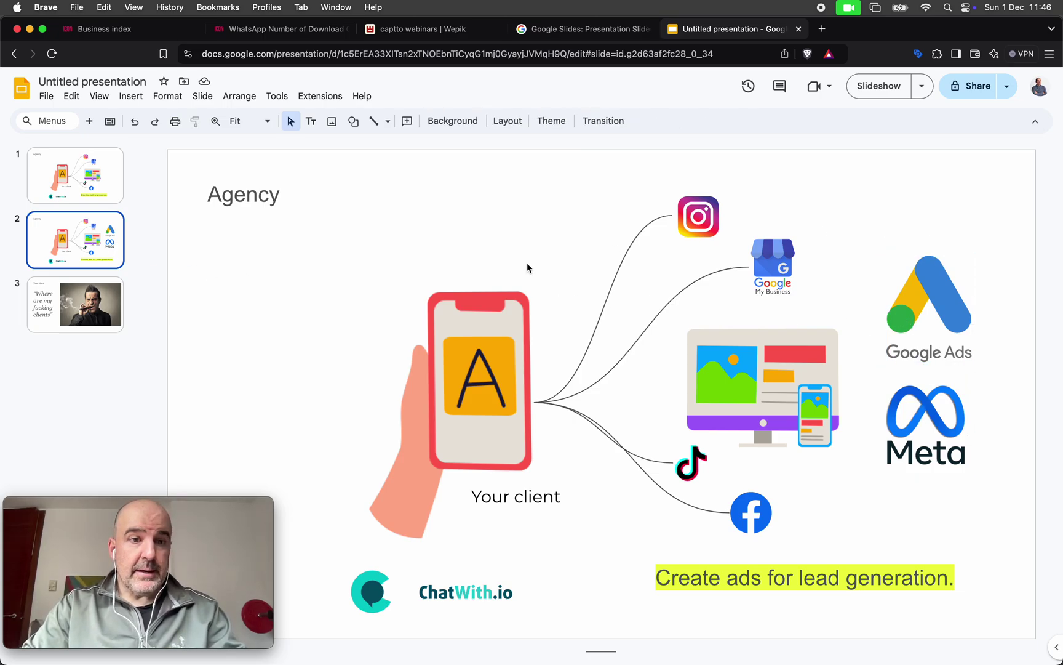
{"action": "left_click", "coordinate": [112, 315]}
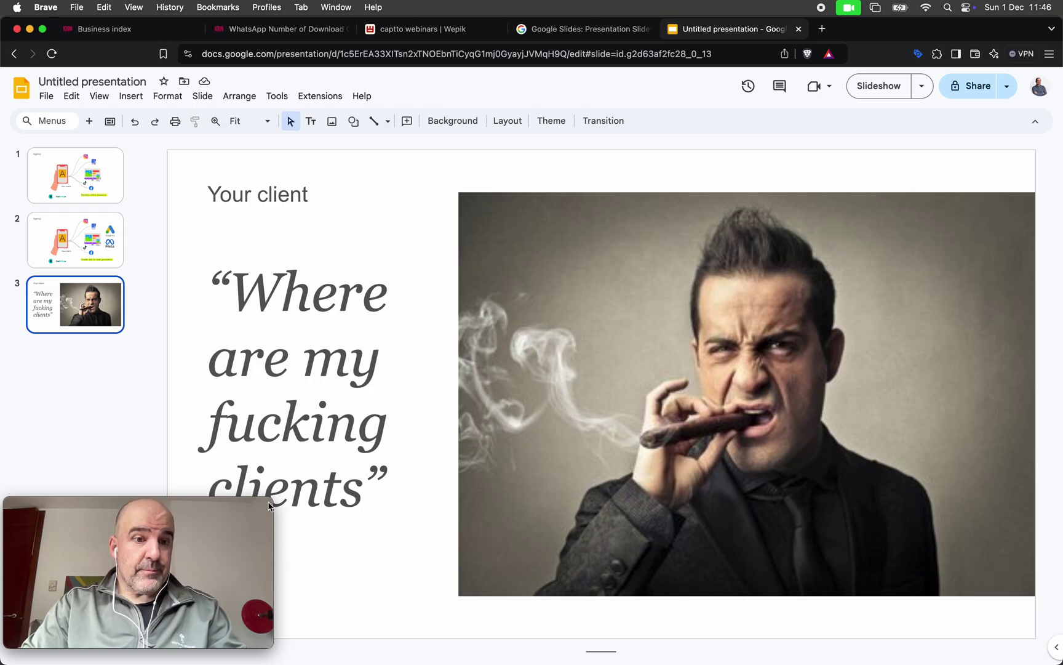
{"action": "left_click_drag", "start_coordinate": [203, 510], "coordinate": [205, 528]}
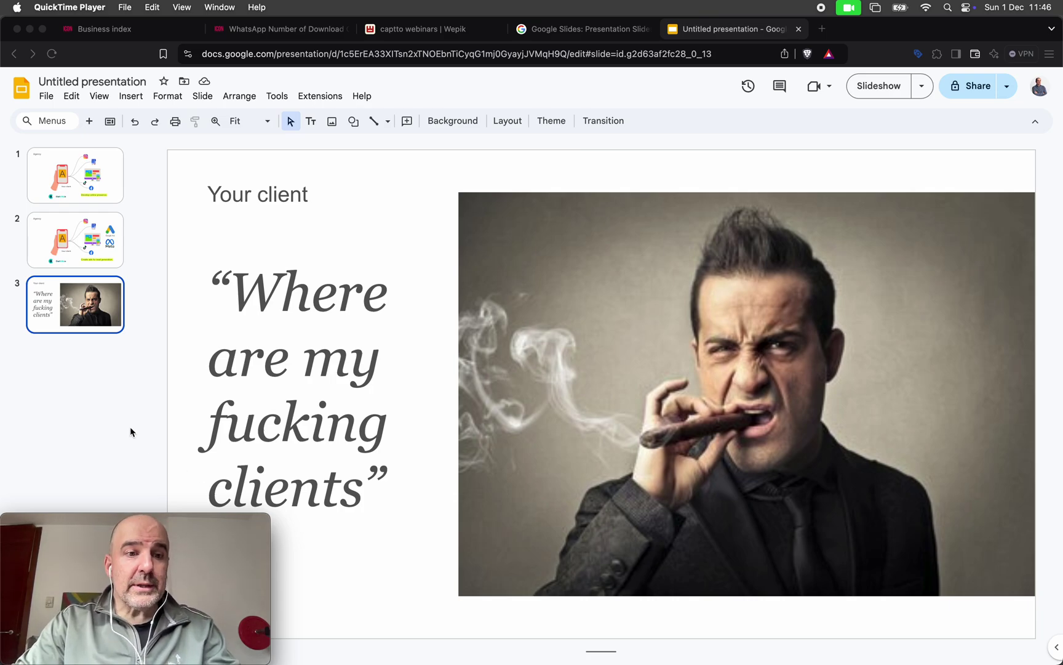
{"action": "left_click", "coordinate": [91, 353]}
{"action": "left_click", "coordinate": [93, 240]}
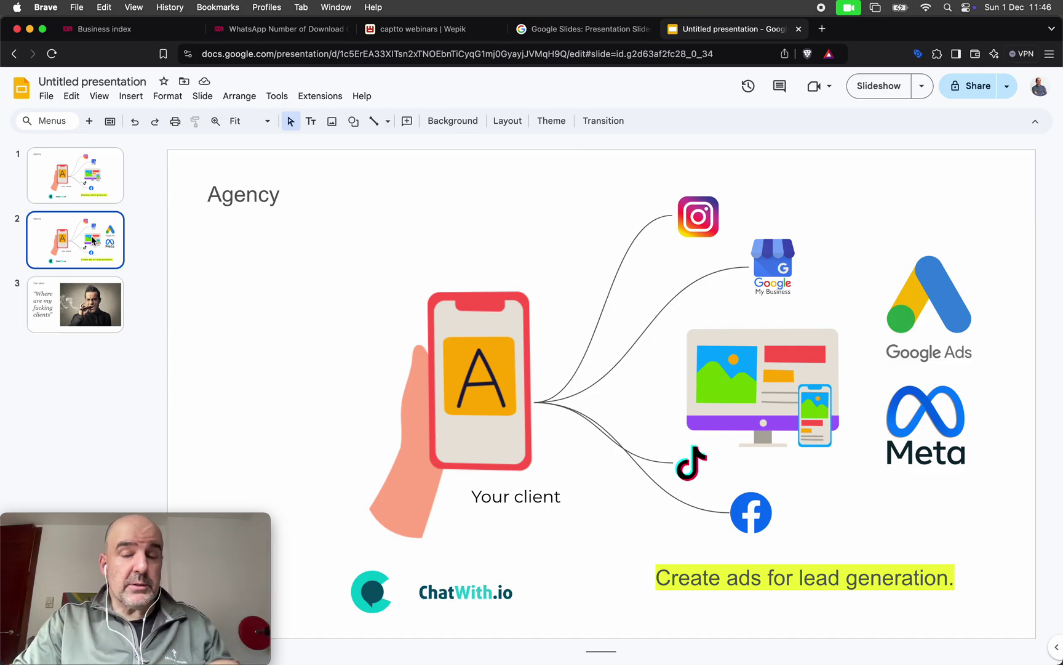
{"action": "left_click", "coordinate": [83, 314]}
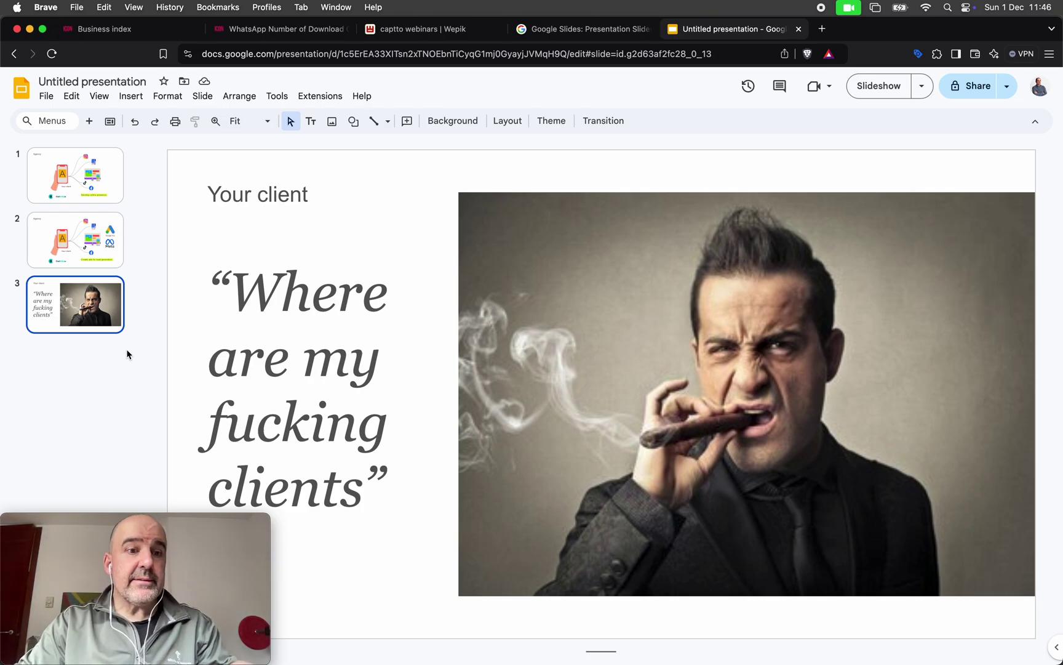
Step: Log out of the ChatWith.io agency account from the avatar menu
{"action": "left_click", "coordinate": [108, 30]}
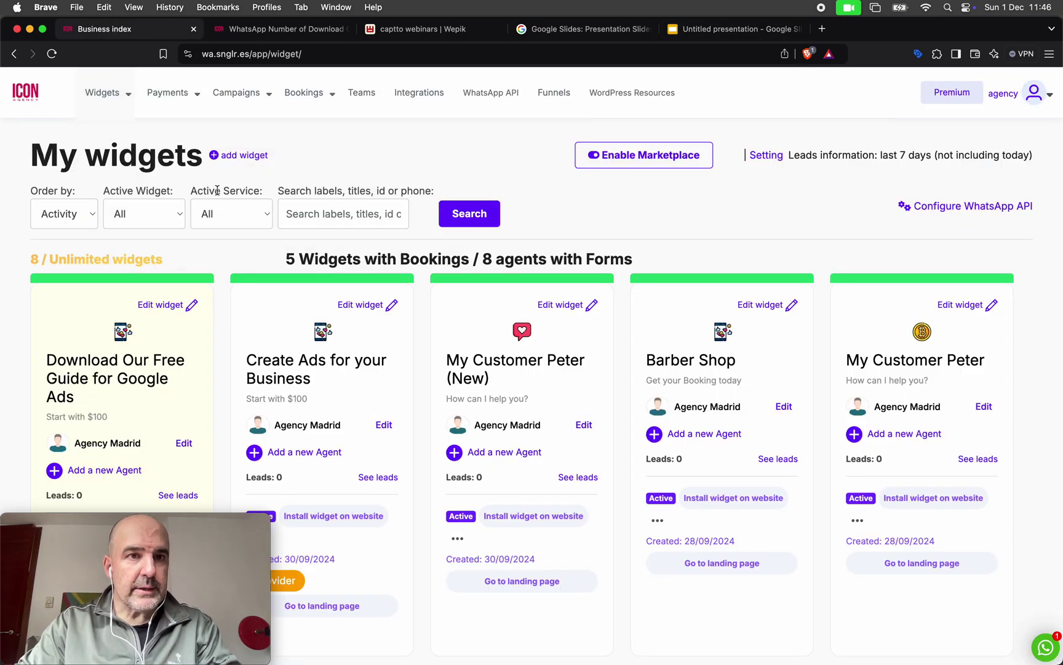
{"action": "left_click", "coordinate": [1035, 93]}
{"action": "left_click", "coordinate": [960, 270]}
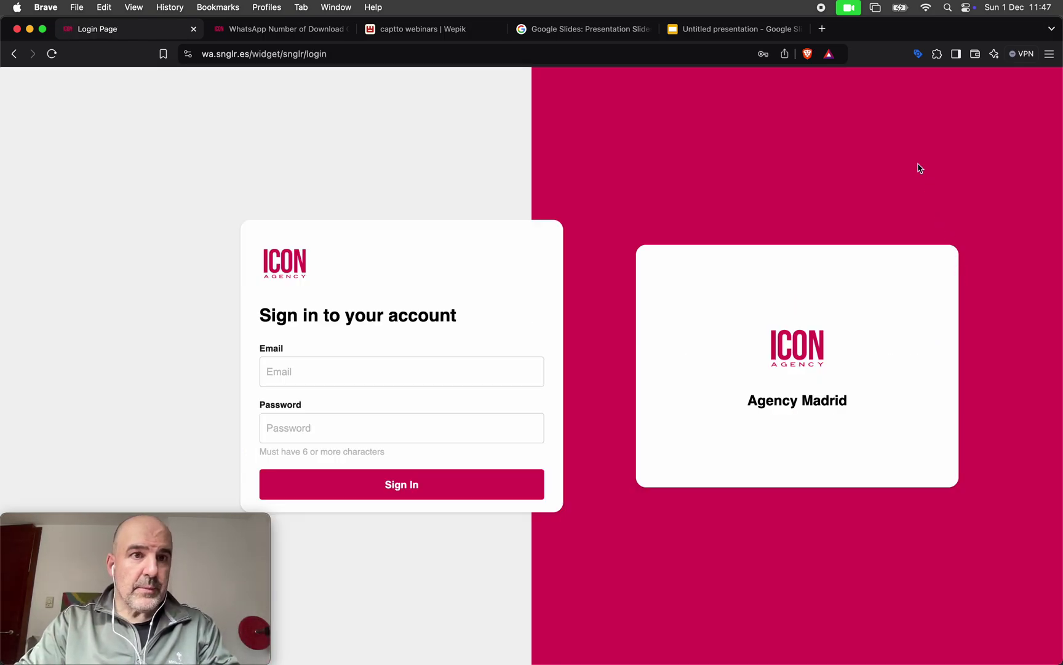
Step: Sign back in with the saved agency login, reaching the Agency Madrid dashboard
{"action": "left_click", "coordinate": [221, 53]}
{"action": "left_click", "coordinate": [250, 53]}
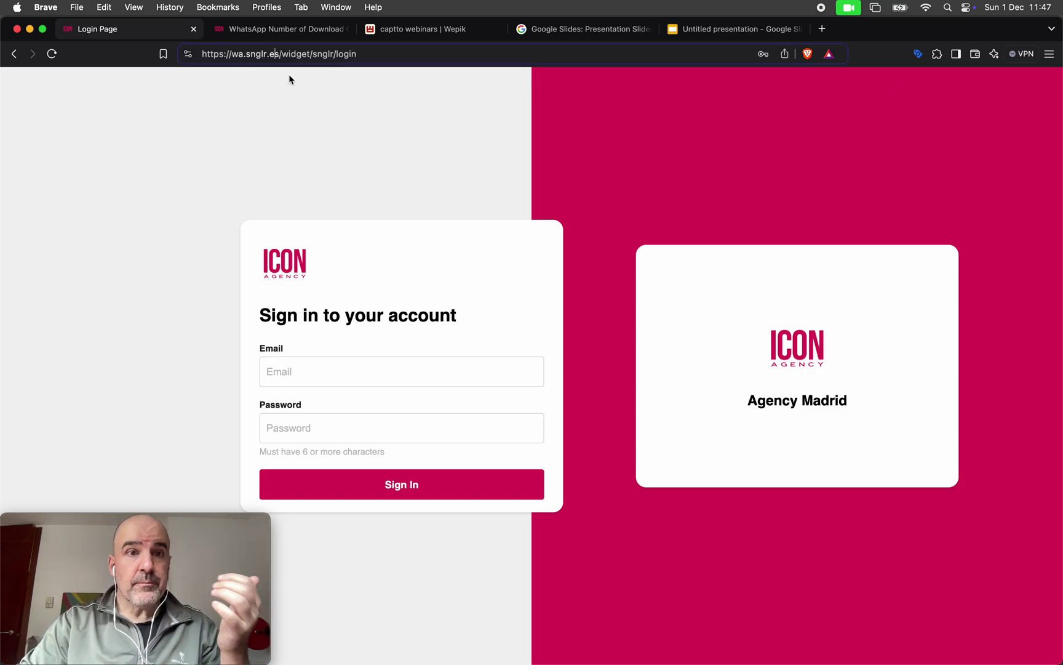
{"action": "left_click", "coordinate": [343, 364]}
{"action": "left_click", "coordinate": [397, 415]}
{"action": "left_click", "coordinate": [397, 485]}
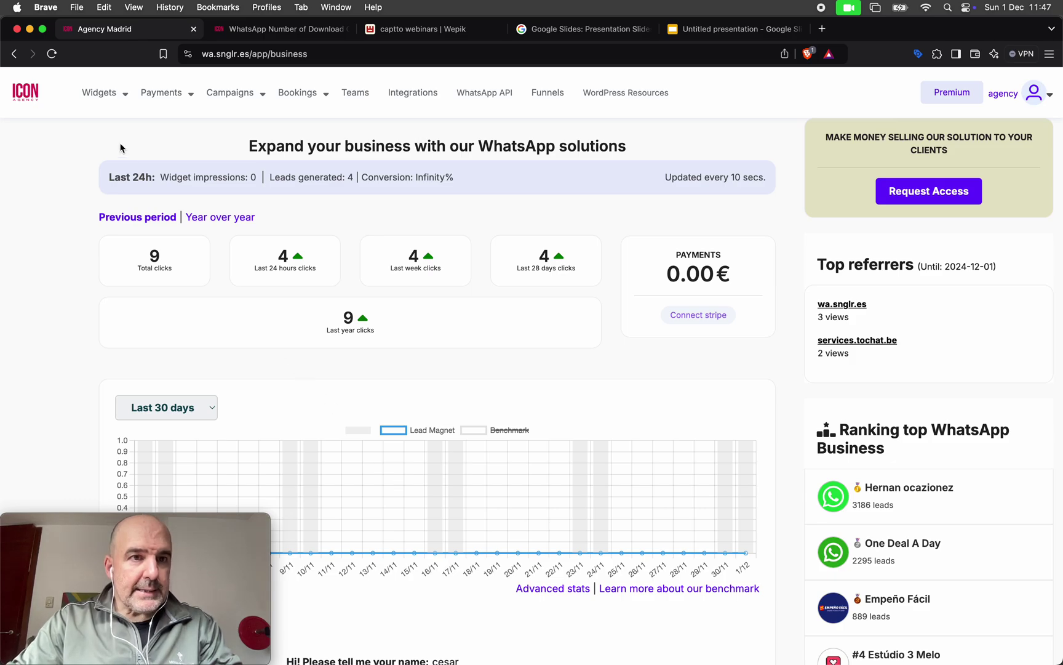
Step: Go to Widgets > Create and edit to list all 8 agency widgets
{"action": "left_click", "coordinate": [99, 93]}
{"action": "left_click", "coordinate": [121, 151]}
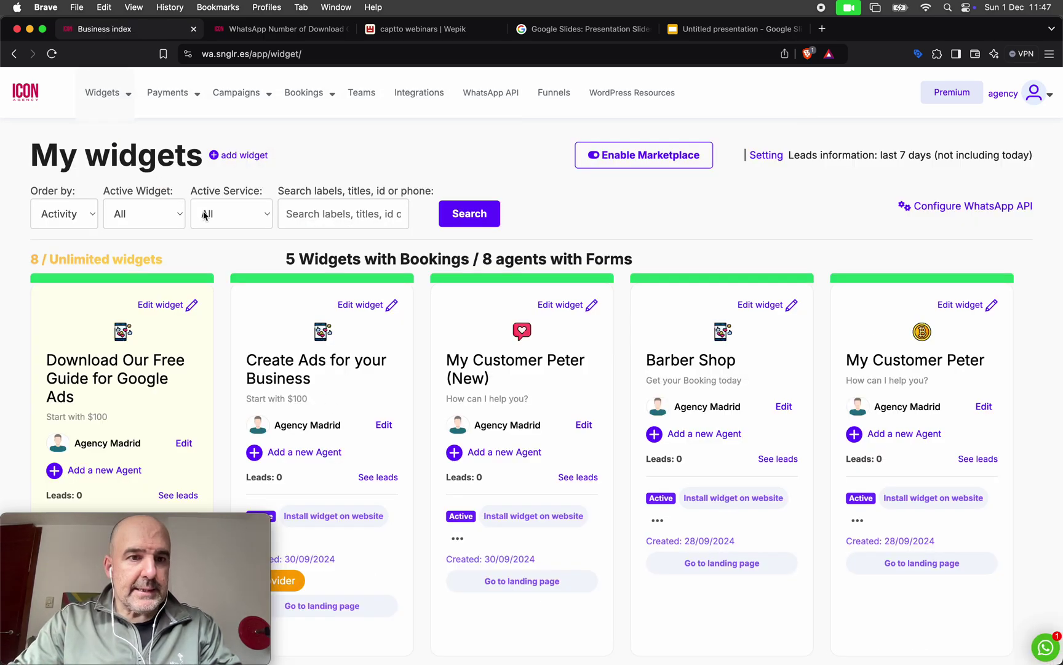
{"action": "scroll", "coordinate": [469, 392], "scroll_direction": "down", "scroll_amount": 6}
{"action": "scroll", "coordinate": [469, 392], "scroll_direction": "up", "scroll_amount": 6}
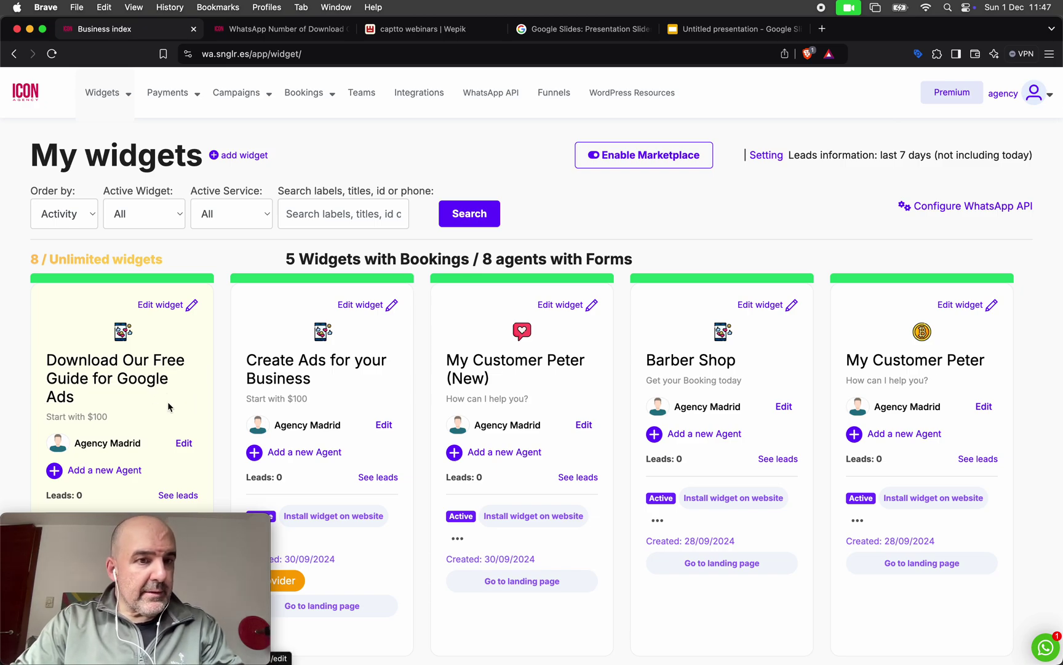
Step: Open the Google Ads guide widget's Landing Page tab and launch its live Webinar page
{"action": "left_click", "coordinate": [118, 385]}
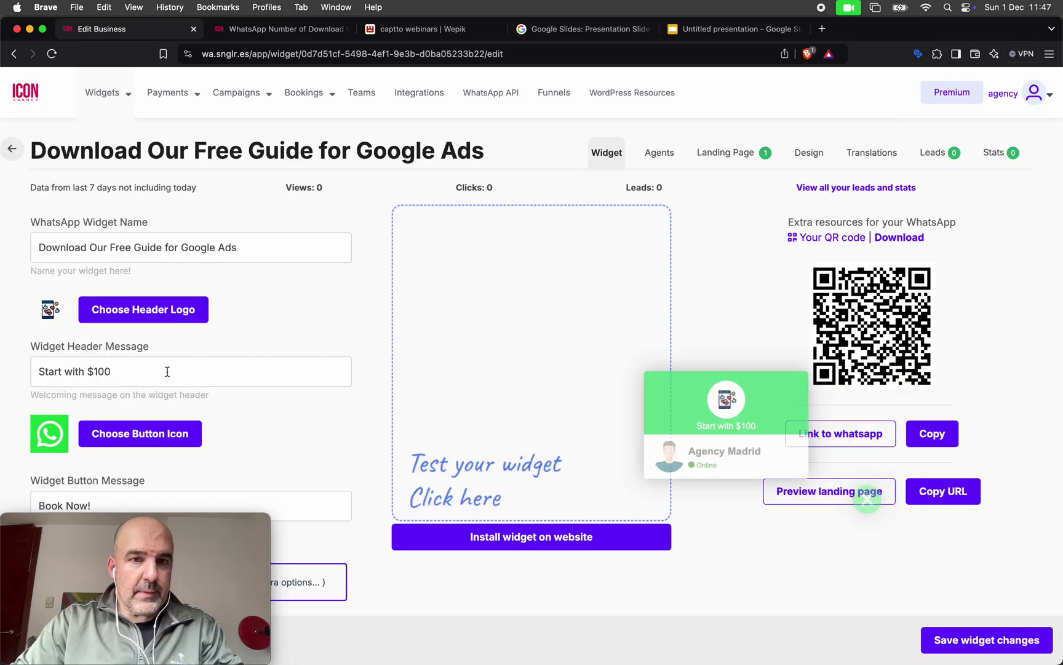
{"action": "left_click", "coordinate": [731, 159]}
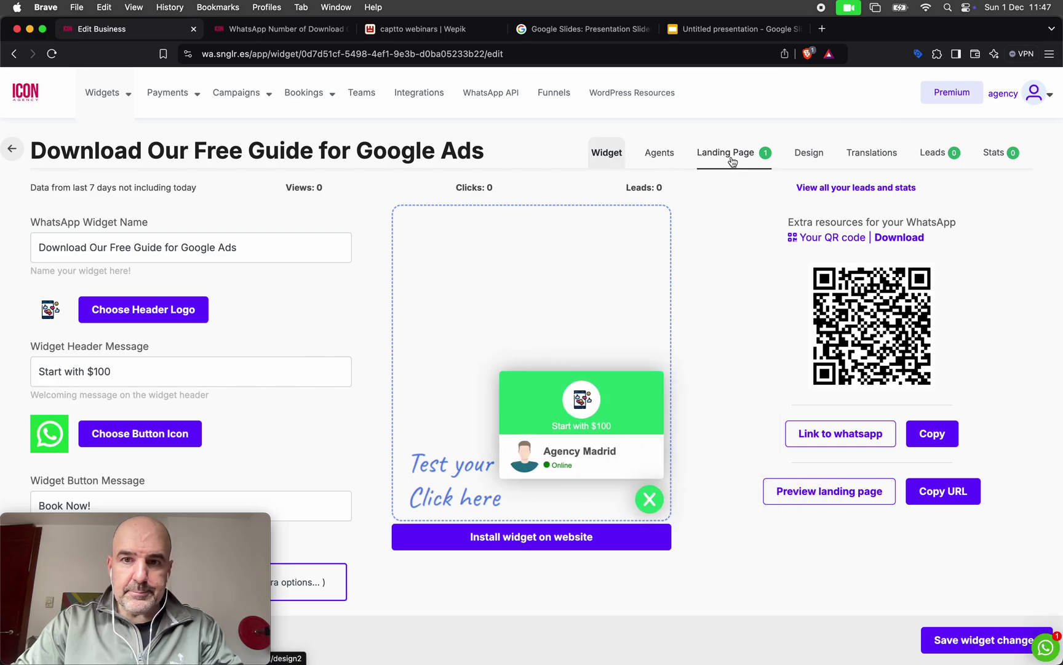
{"action": "scroll", "coordinate": [456, 499], "scroll_direction": "down", "scroll_amount": 3}
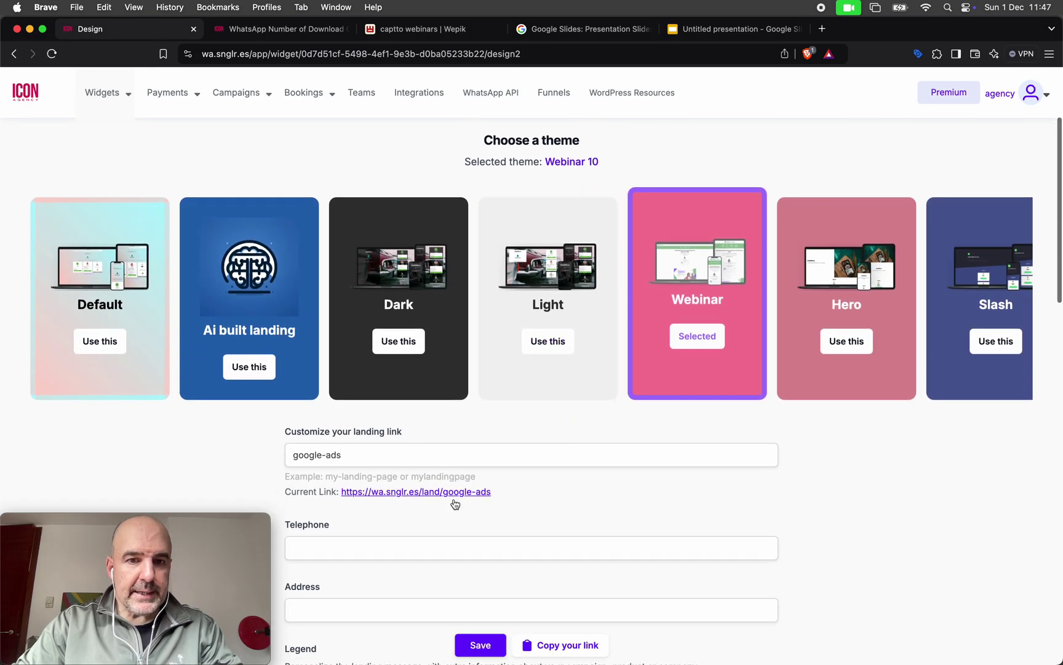
{"action": "left_click", "coordinate": [453, 493]}
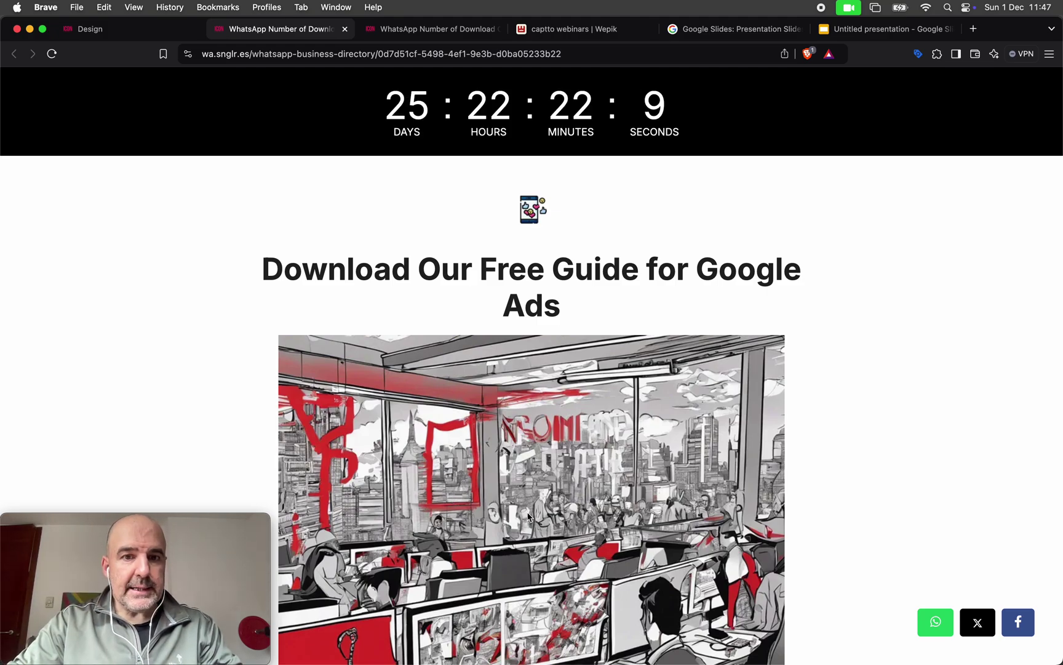
{"action": "scroll", "coordinate": [528, 516], "scroll_direction": "down", "scroll_amount": 15}
{"action": "scroll", "coordinate": [527, 514], "scroll_direction": "up", "scroll_amount": 15}
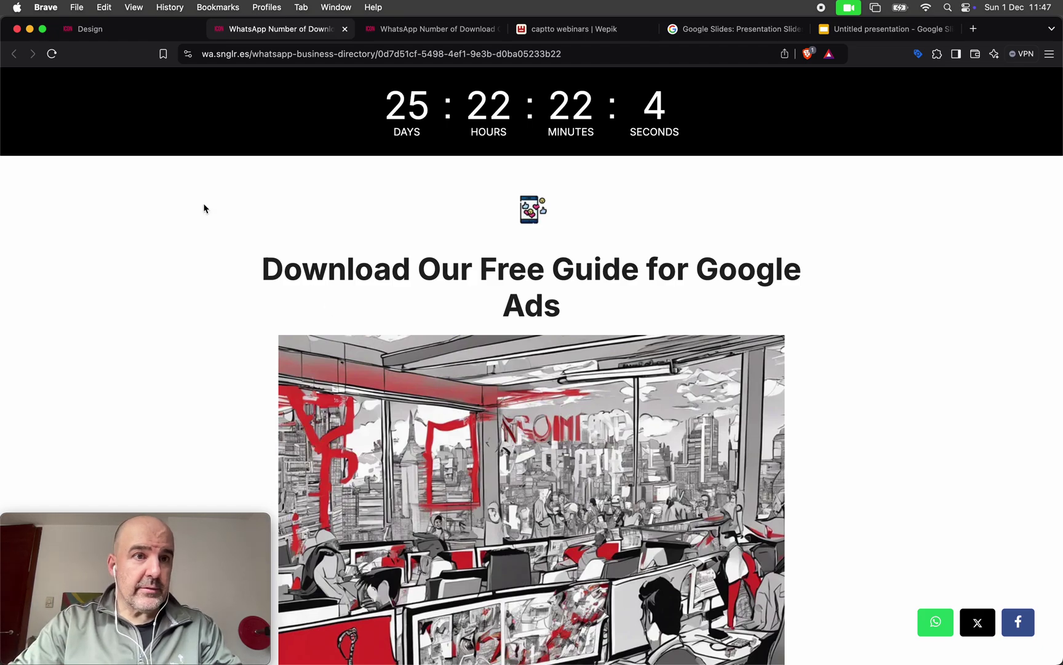
{"action": "left_click", "coordinate": [134, 31]}
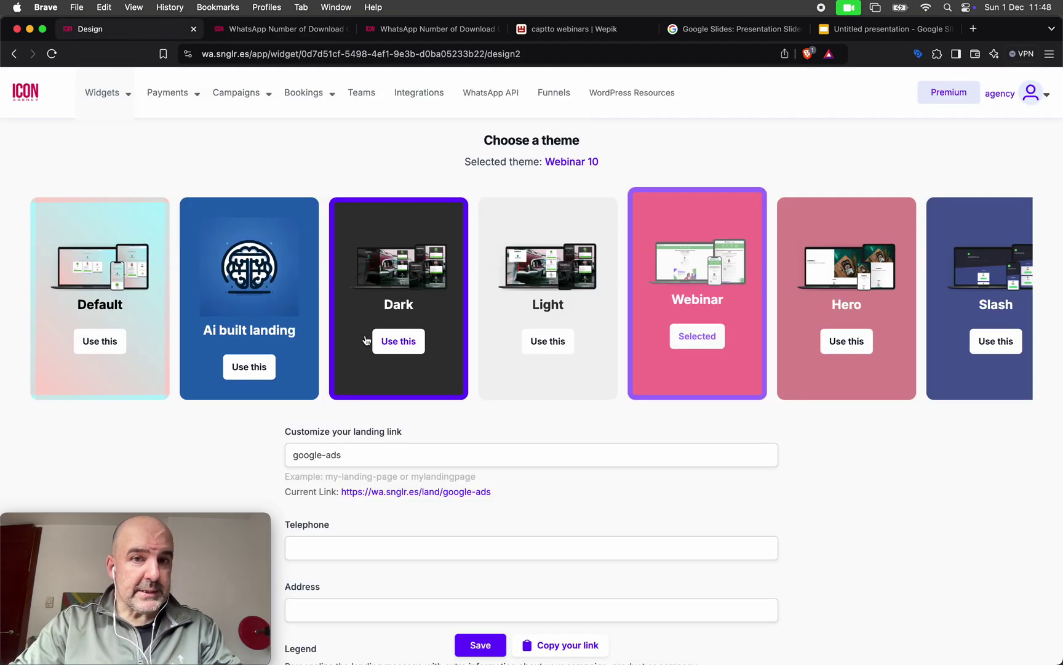
Step: Open the Google Ads guide widget's Agents tab and edit the Agency Madrid agent
{"action": "scroll", "coordinate": [365, 340], "scroll_direction": "up", "scroll_amount": 3}
{"action": "mouse_move", "coordinate": [108, 106]}
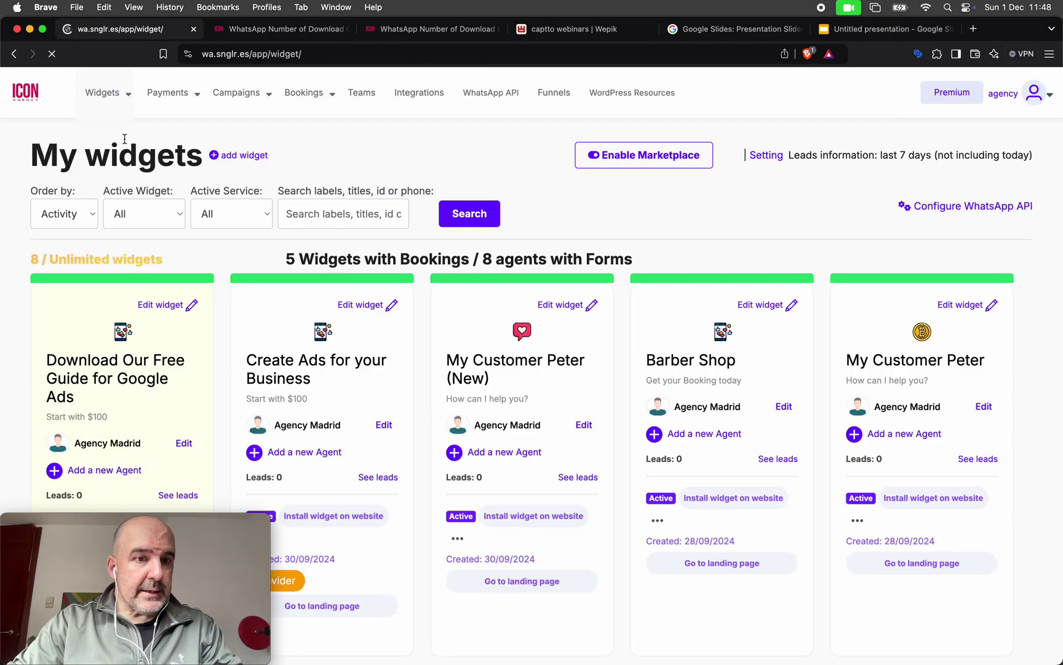
{"action": "left_click", "coordinate": [86, 376]}
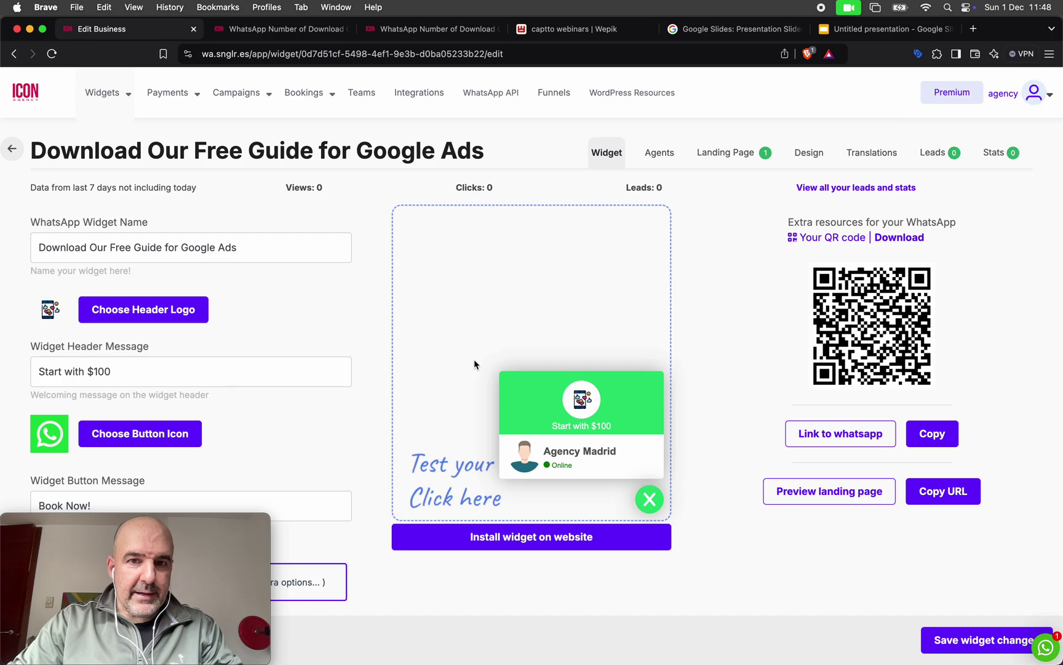
{"action": "left_click", "coordinate": [654, 154]}
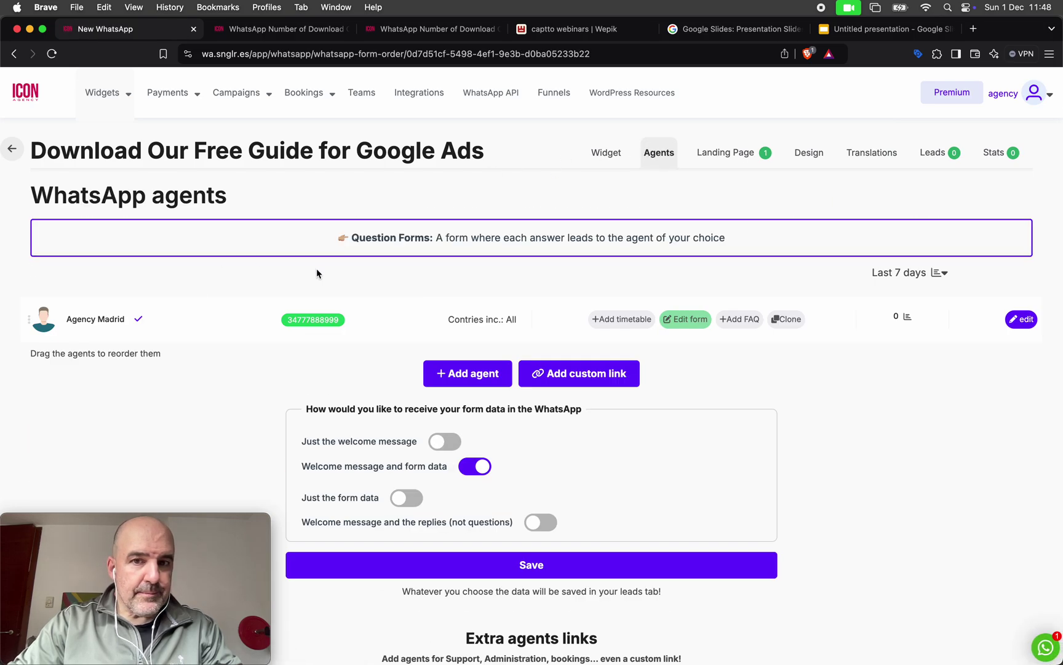
{"action": "left_click", "coordinate": [1016, 320]}
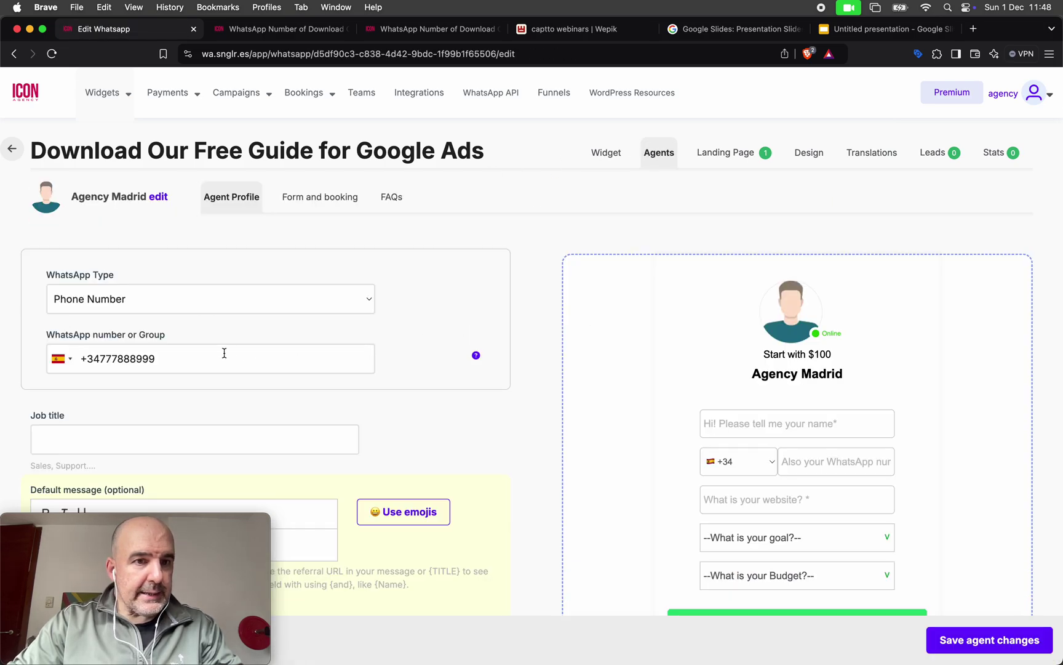
Step: Check the goal and budget choices in the agent's preview form without picking any
{"action": "scroll", "coordinate": [224, 352], "scroll_direction": "down", "scroll_amount": 3}
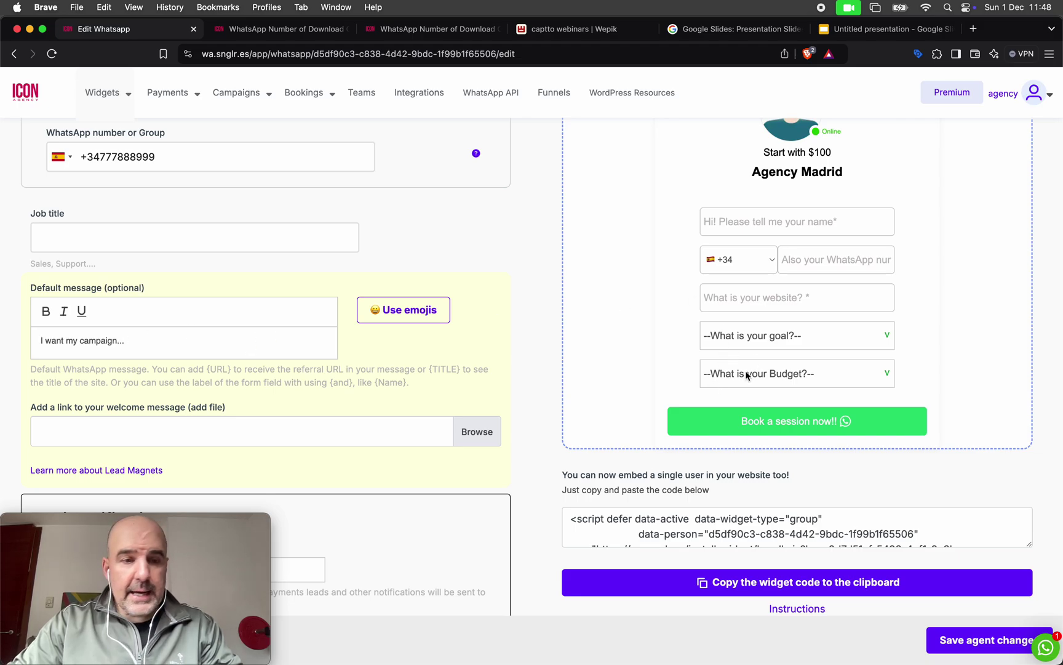
{"action": "left_click", "coordinate": [750, 327]}
{"action": "left_click", "coordinate": [641, 332]}
{"action": "left_click", "coordinate": [754, 376]}
{"action": "left_click", "coordinate": [663, 372]}
Step: Set the preview form's goal to Get more clients and budget to From 1000 to 3000
{"action": "left_click", "coordinate": [749, 216]}
{"action": "left_click", "coordinate": [811, 259]}
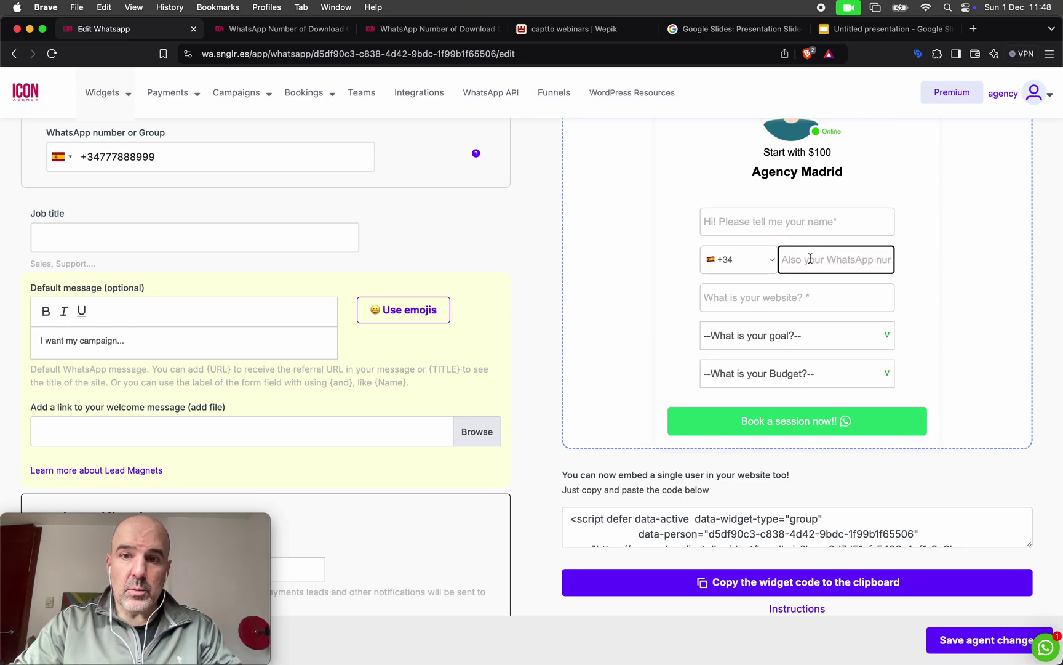
{"action": "left_click", "coordinate": [769, 302]}
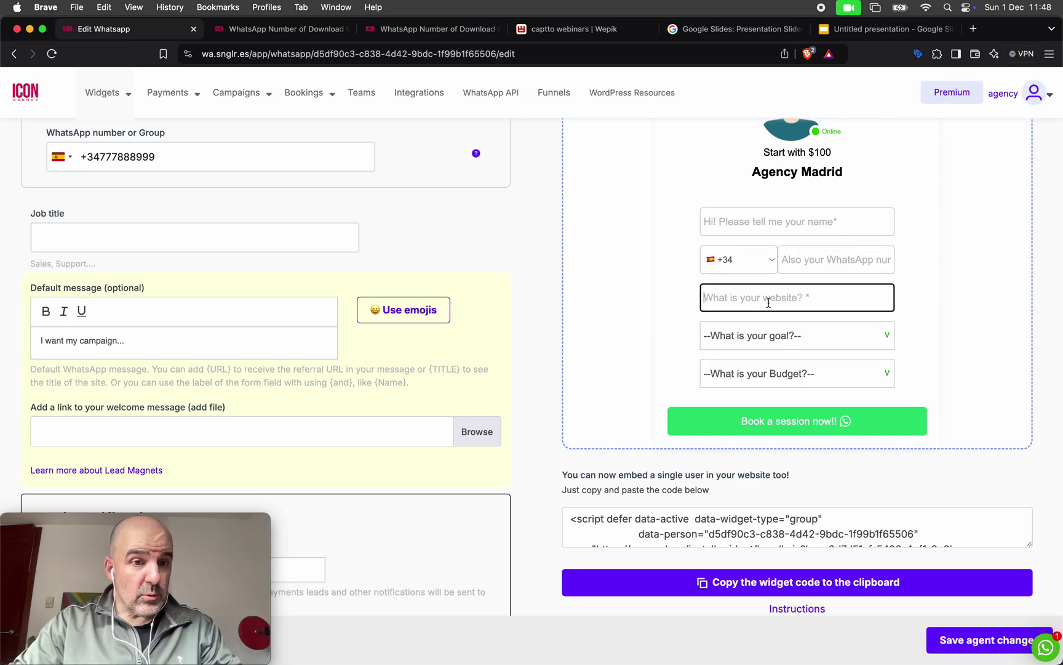
{"action": "left_click", "coordinate": [792, 349]}
{"action": "left_click", "coordinate": [738, 352]}
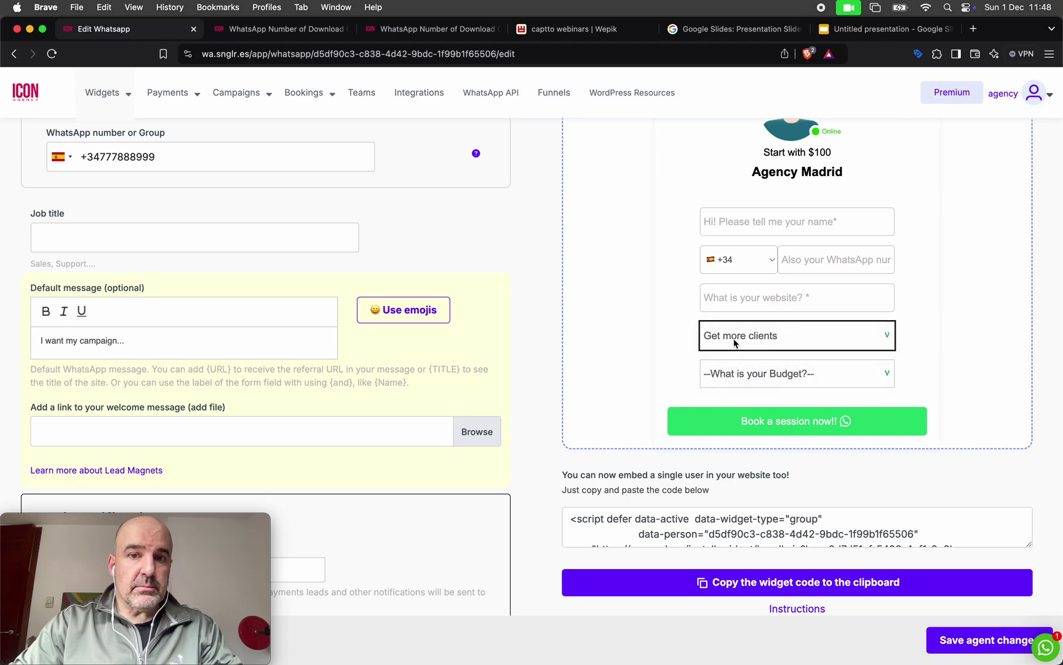
{"action": "left_click", "coordinate": [752, 376]}
{"action": "left_click", "coordinate": [759, 408]}
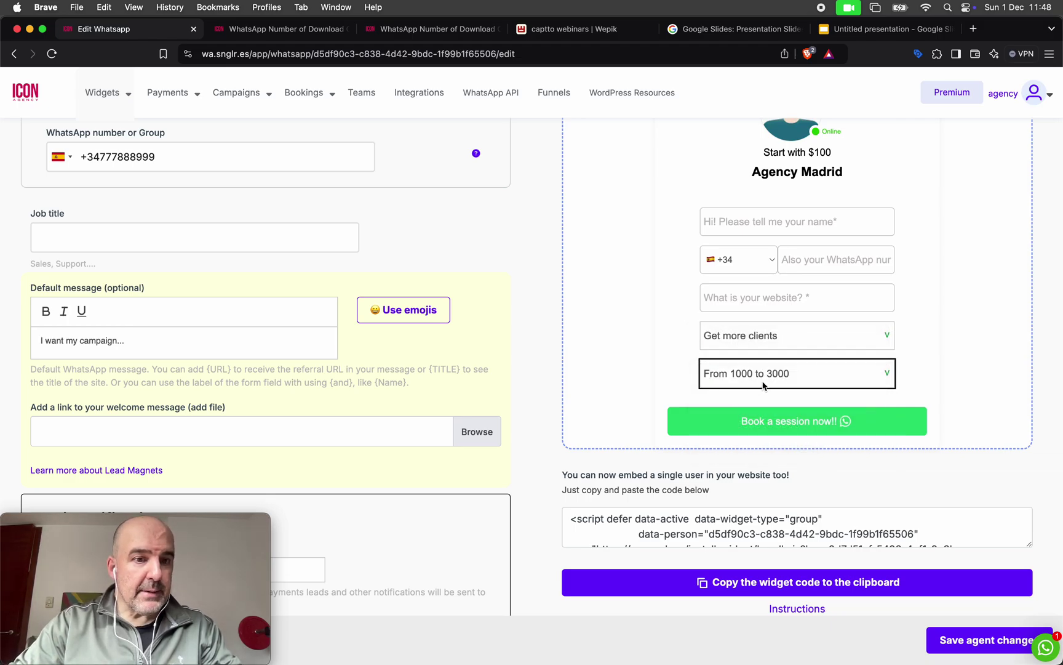
Step: Enter the test lead's name, WhatsApp number and website in the preview form
{"action": "left_click", "coordinate": [719, 225]}
{"action": "type", "text": "cesar"}
{"action": "key", "text": "Tab"}
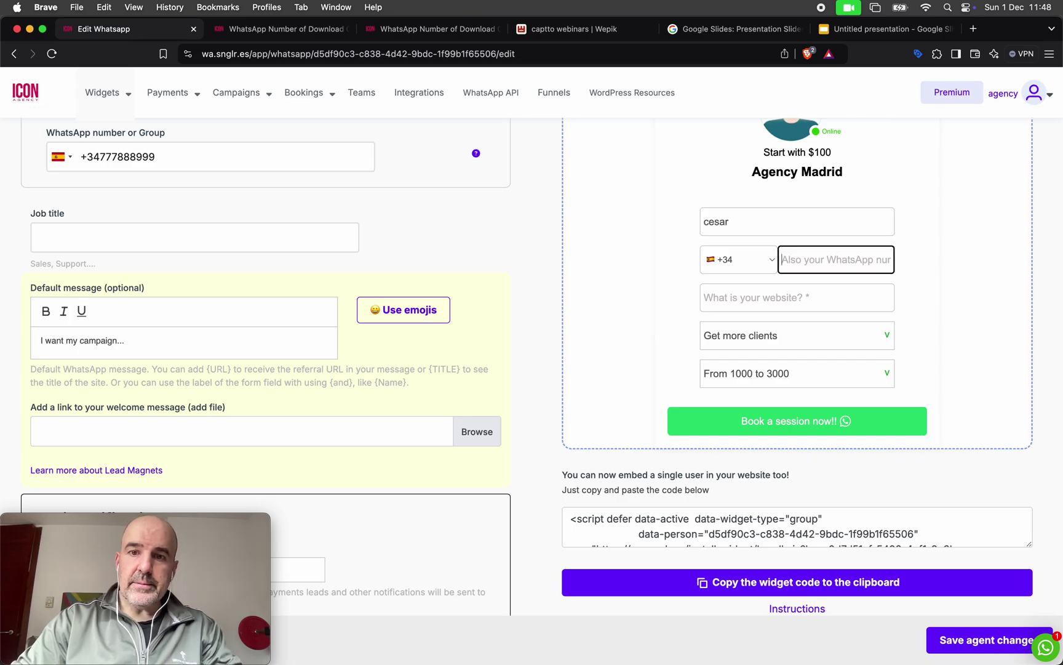
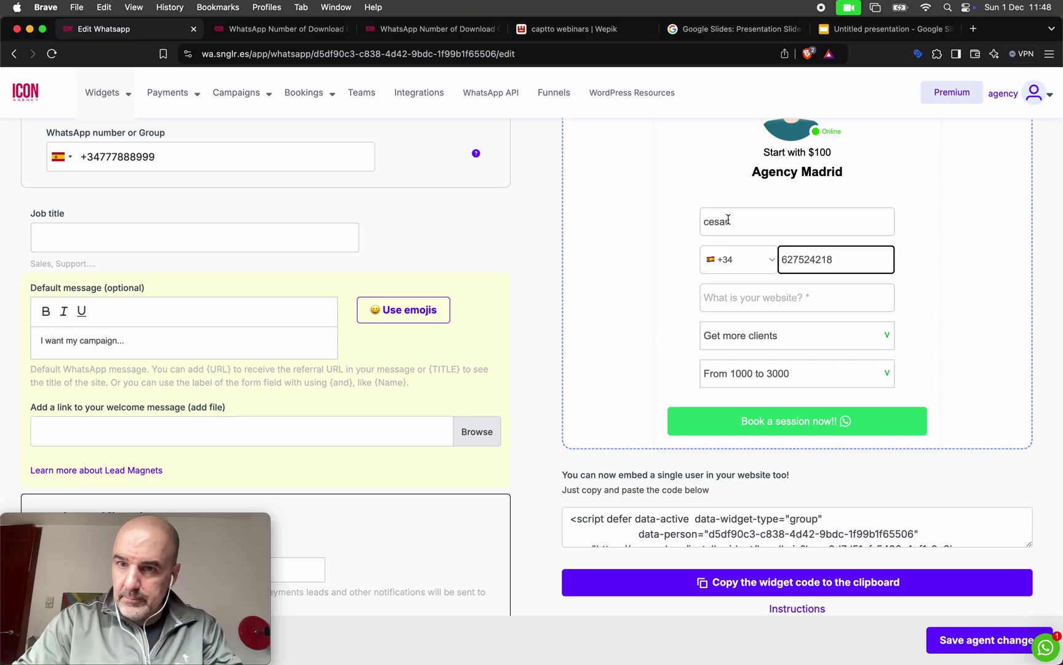
{"action": "left_click", "coordinate": [722, 302]}
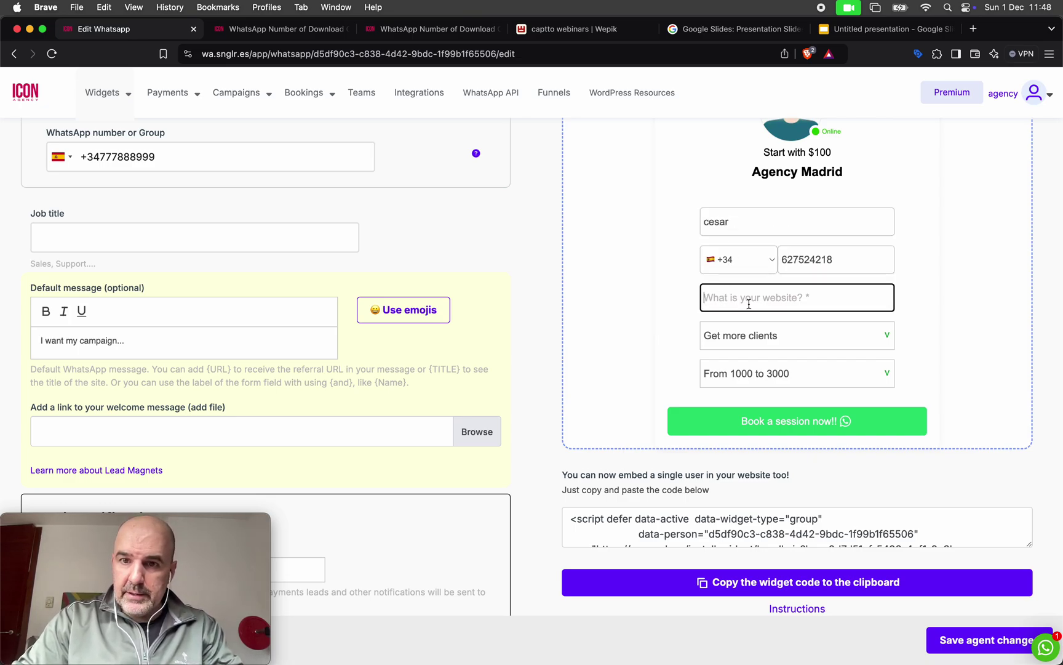
{"action": "type", "text": "ht"}
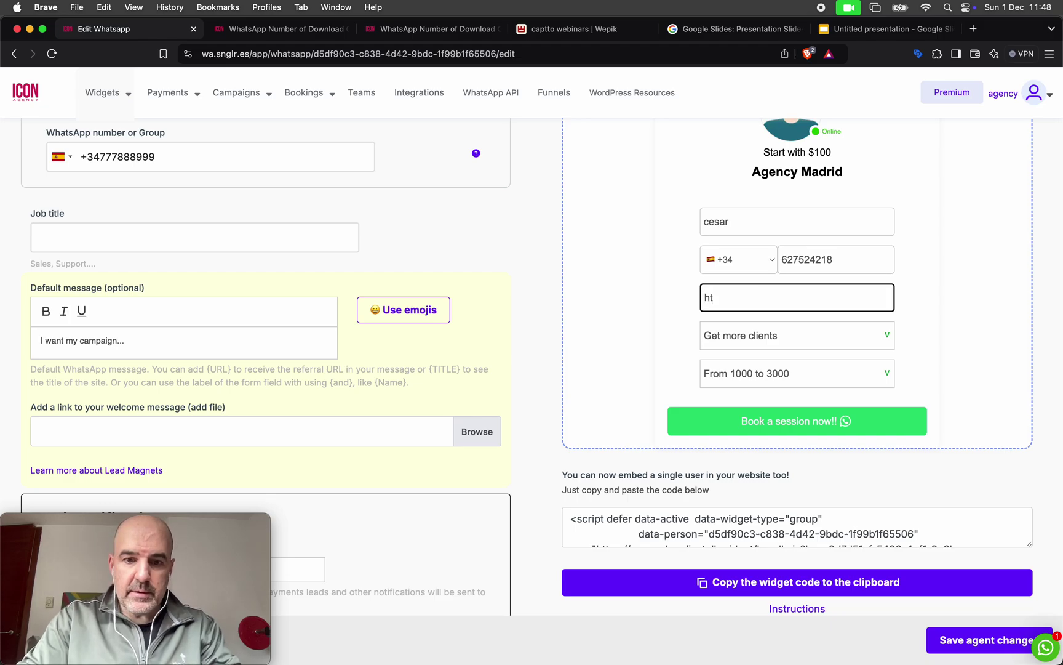
{"action": "type", "text": "tps://www.chatiw"}
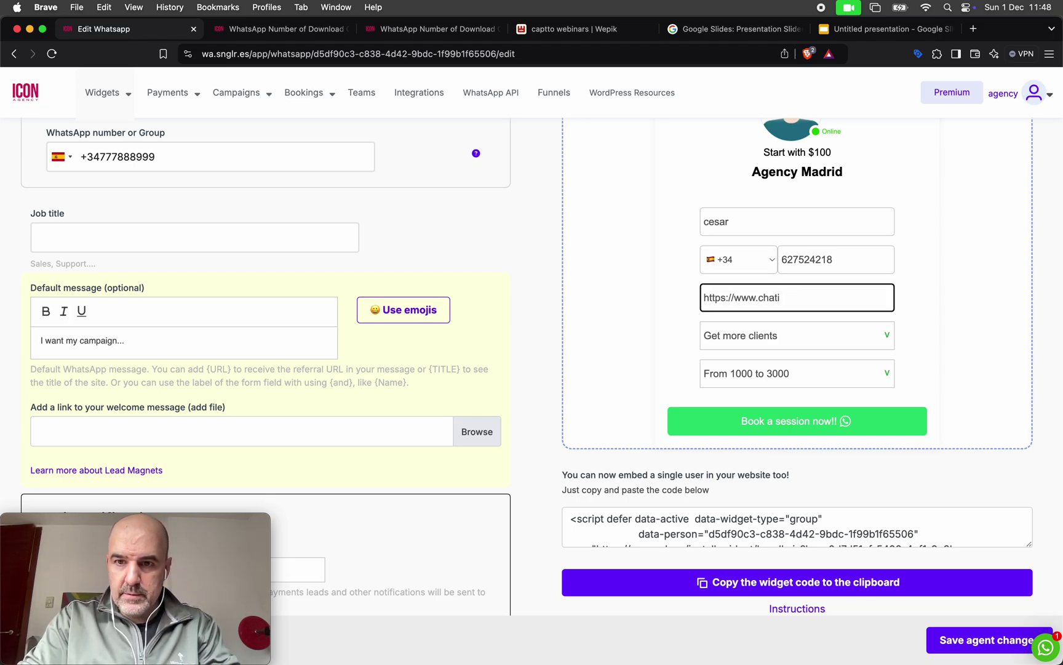
Step: Submit the form with 'Book a session now!!' and return to the agent editor
{"action": "left_click", "coordinate": [792, 422]}
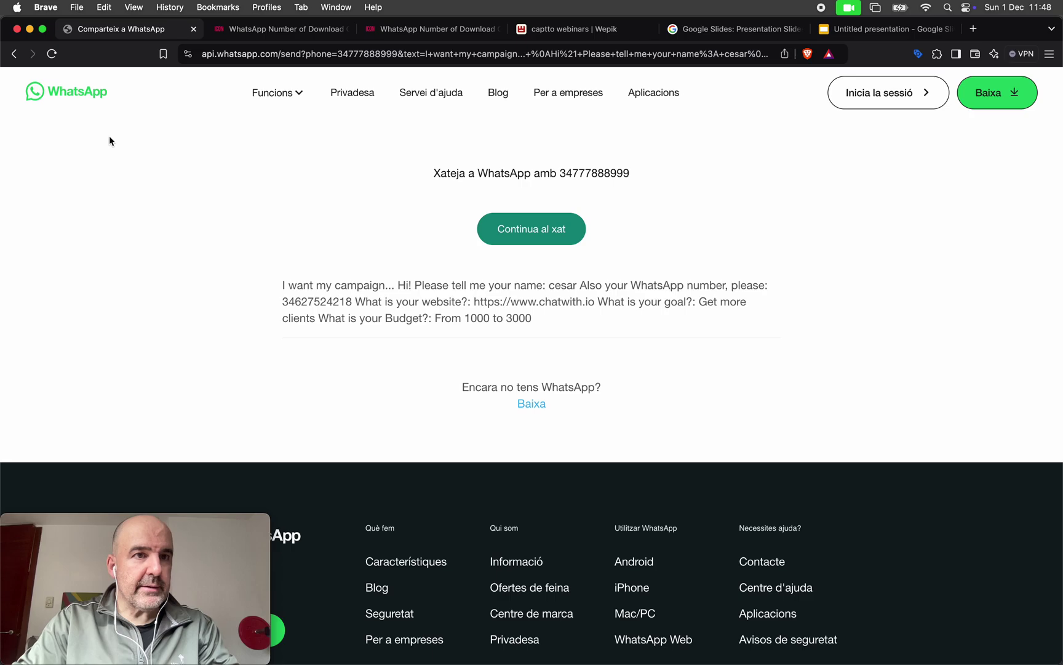
{"action": "left_click", "coordinate": [13, 53]}
{"action": "scroll", "coordinate": [429, 253], "scroll_direction": "up", "scroll_amount": 5}
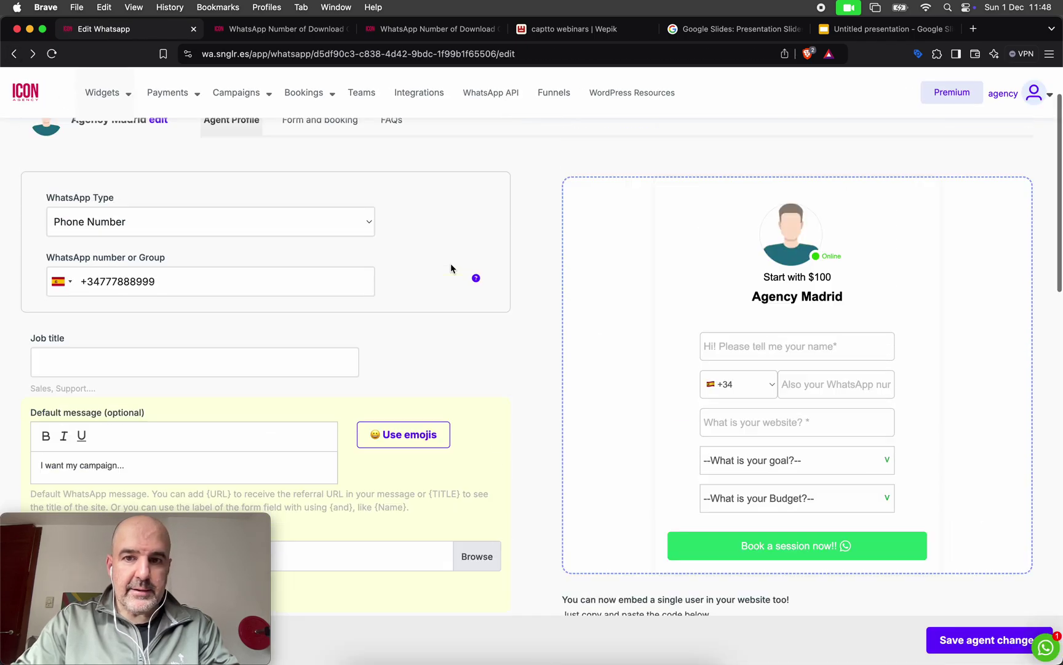
Step: Open the Leads table and review the test lead's answers, budget From 1000 to 3000
{"action": "left_click", "coordinate": [936, 154]}
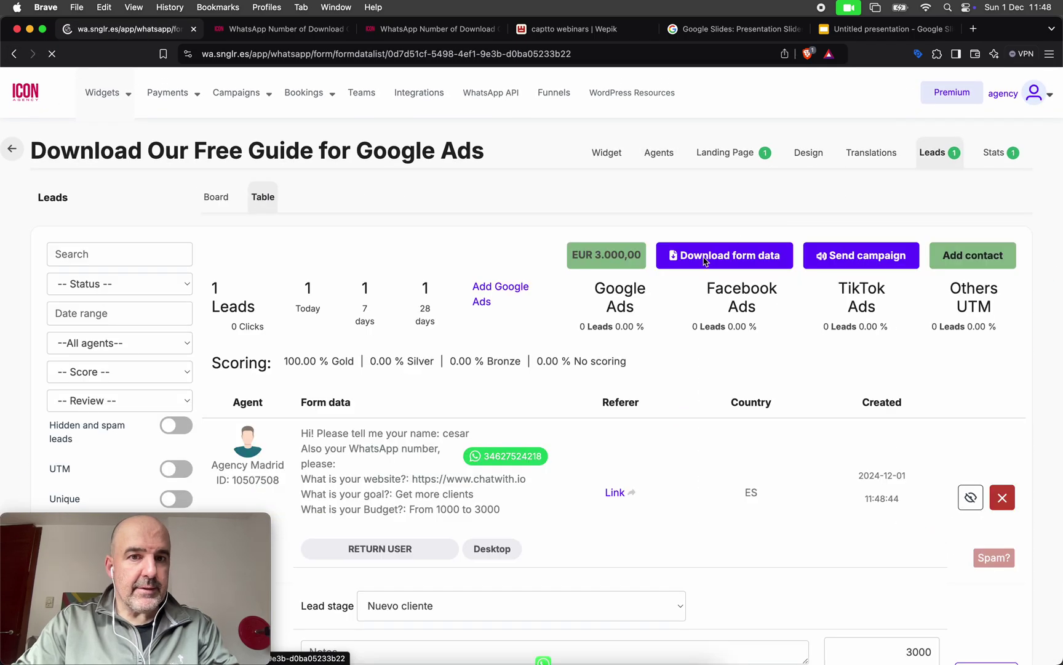
{"action": "left_click_drag", "start_coordinate": [301, 432], "coordinate": [575, 513]}
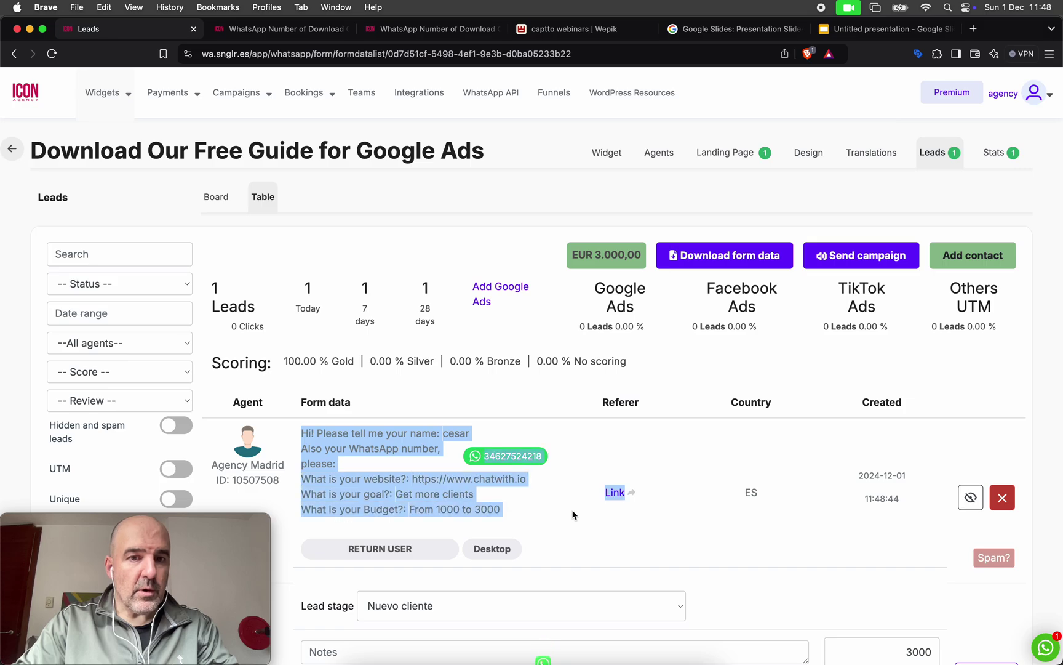
{"action": "left_click", "coordinate": [535, 505]}
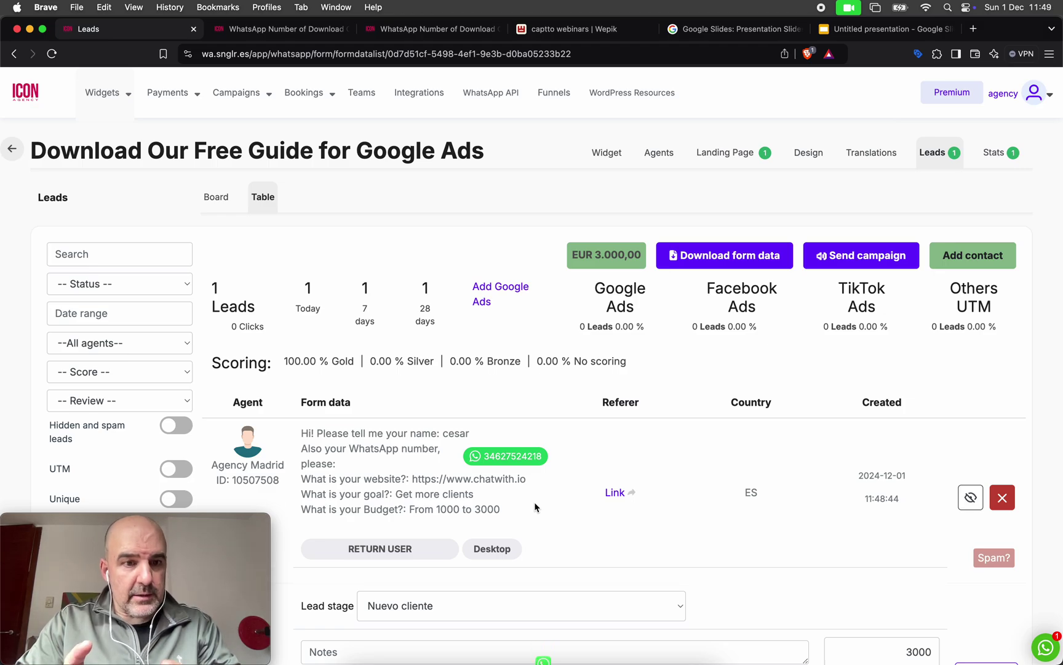
Step: From Widgets > Create and edit, open the Lead Magnet widget's Agents tab
{"action": "mouse_move", "coordinate": [105, 93]}
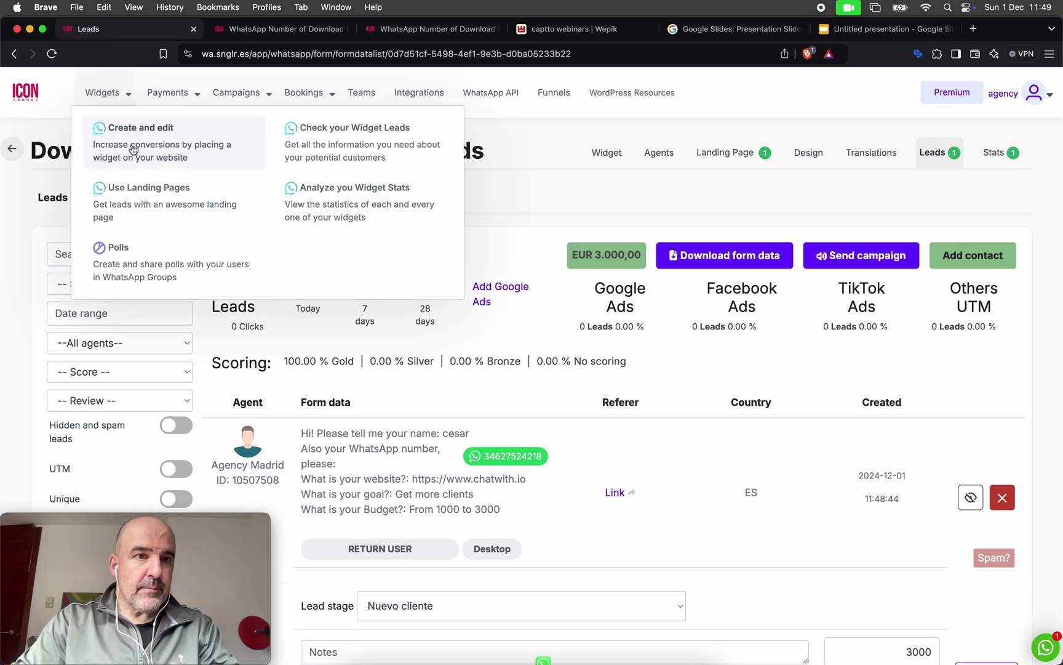
{"action": "left_click", "coordinate": [133, 150]}
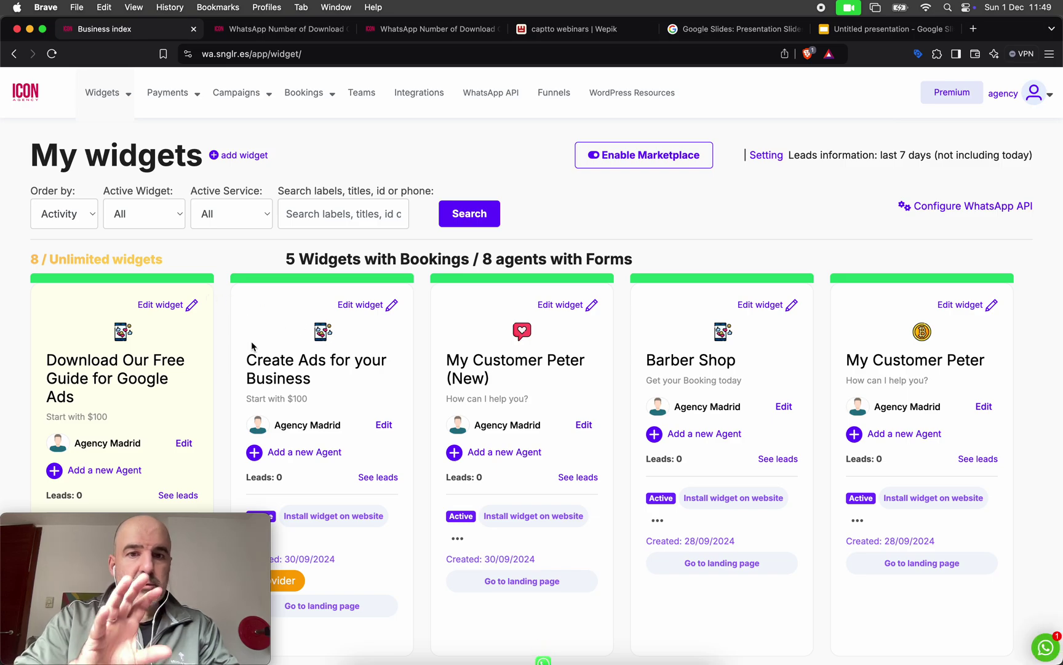
{"action": "scroll", "coordinate": [412, 435], "scroll_direction": "down", "scroll_amount": 3}
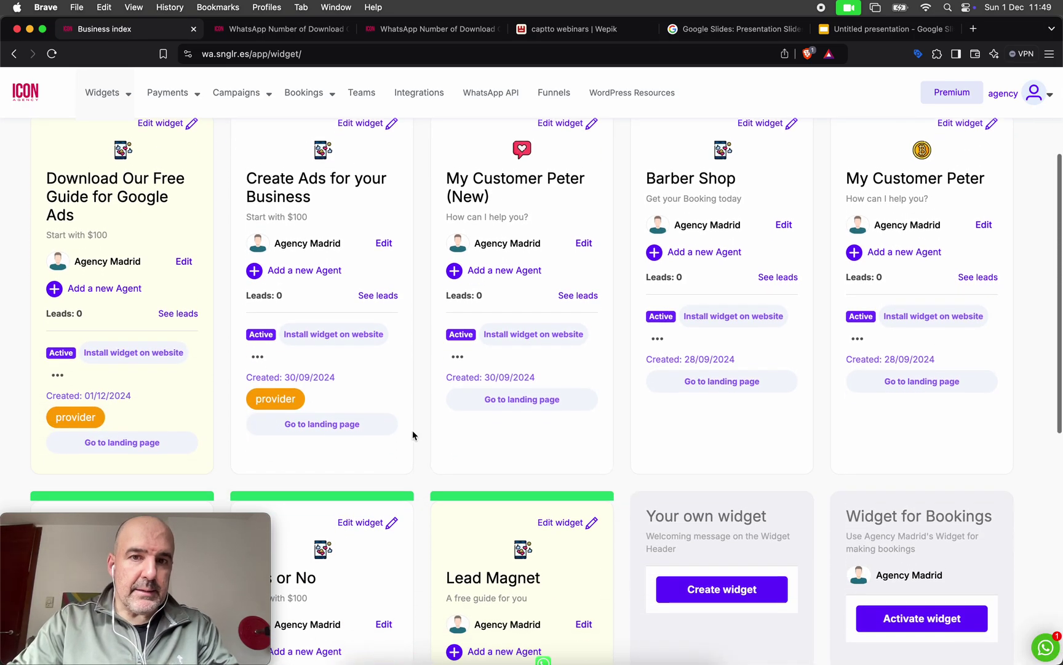
{"action": "scroll", "coordinate": [412, 435], "scroll_direction": "down", "scroll_amount": 3}
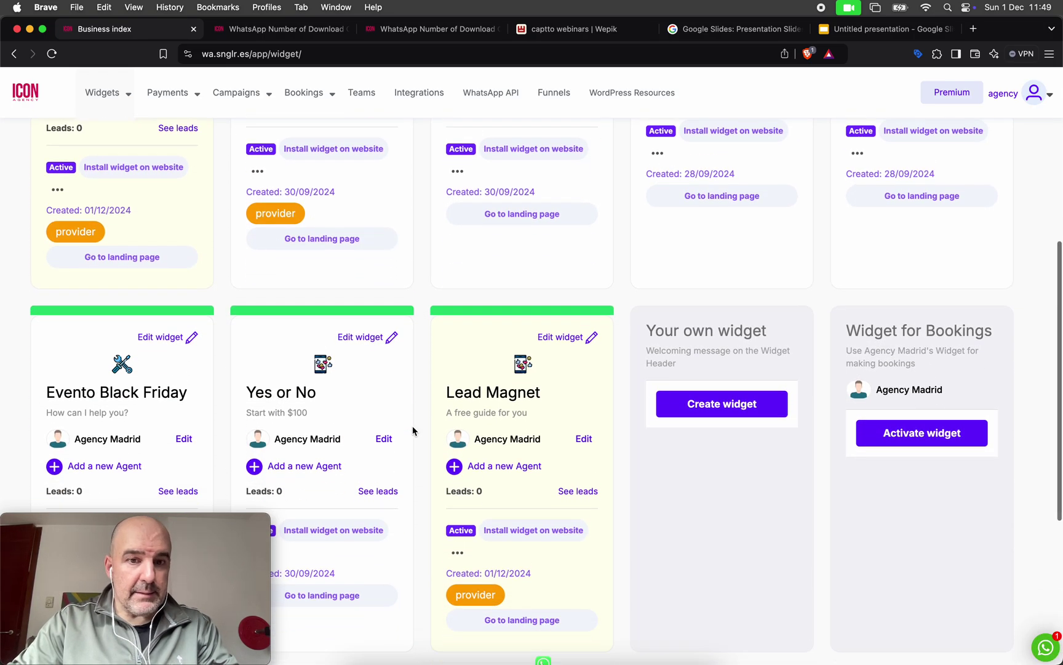
{"action": "left_click", "coordinate": [459, 392]}
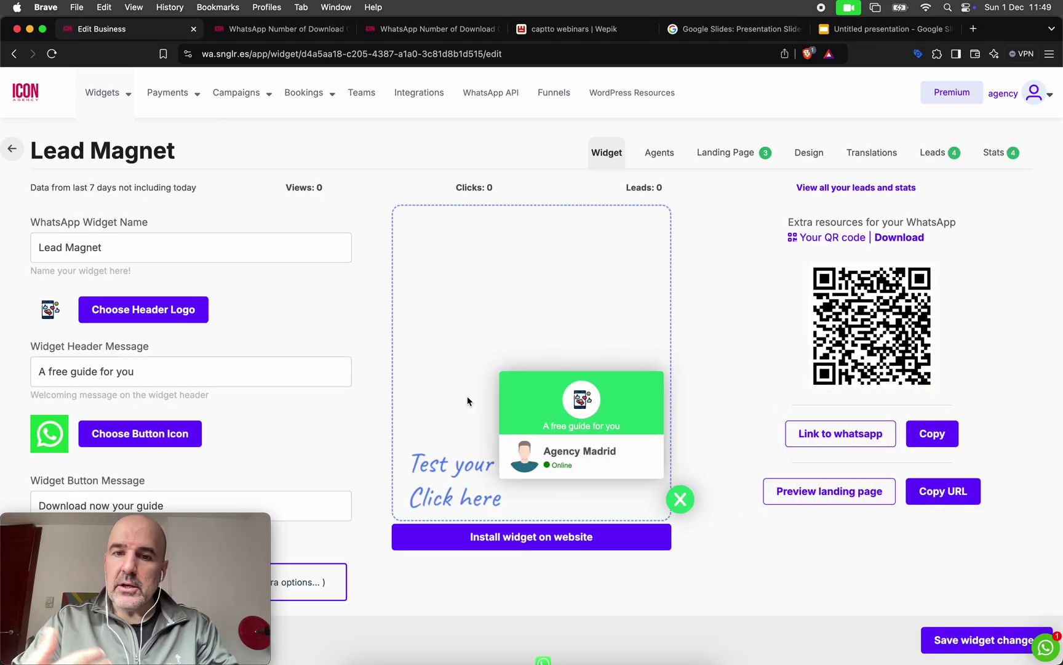
{"action": "left_click", "coordinate": [660, 161]}
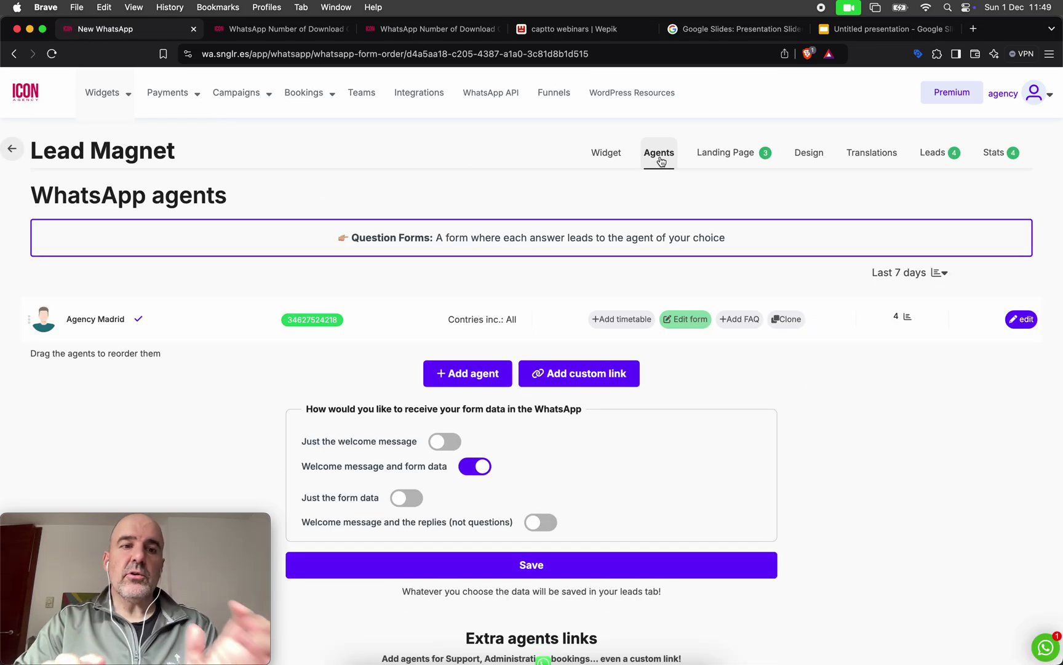
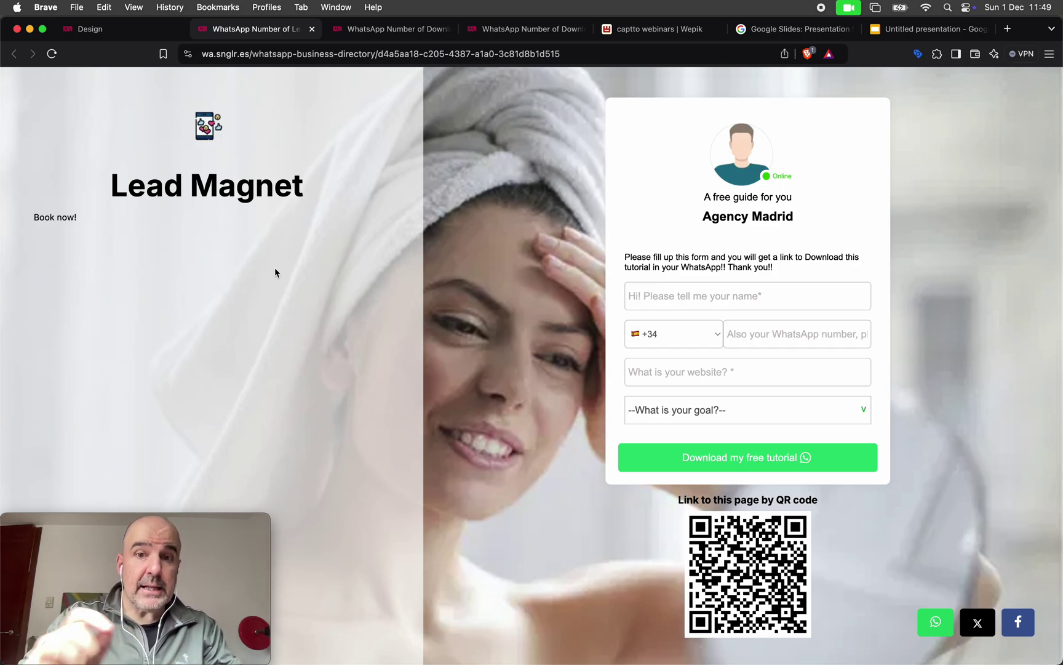
Step: Return from the public landing page to Lead Magnet's landing page settings, theme Light 2
{"action": "triple_click", "coordinate": [637, 260]}
{"action": "left_click", "coordinate": [759, 269]}
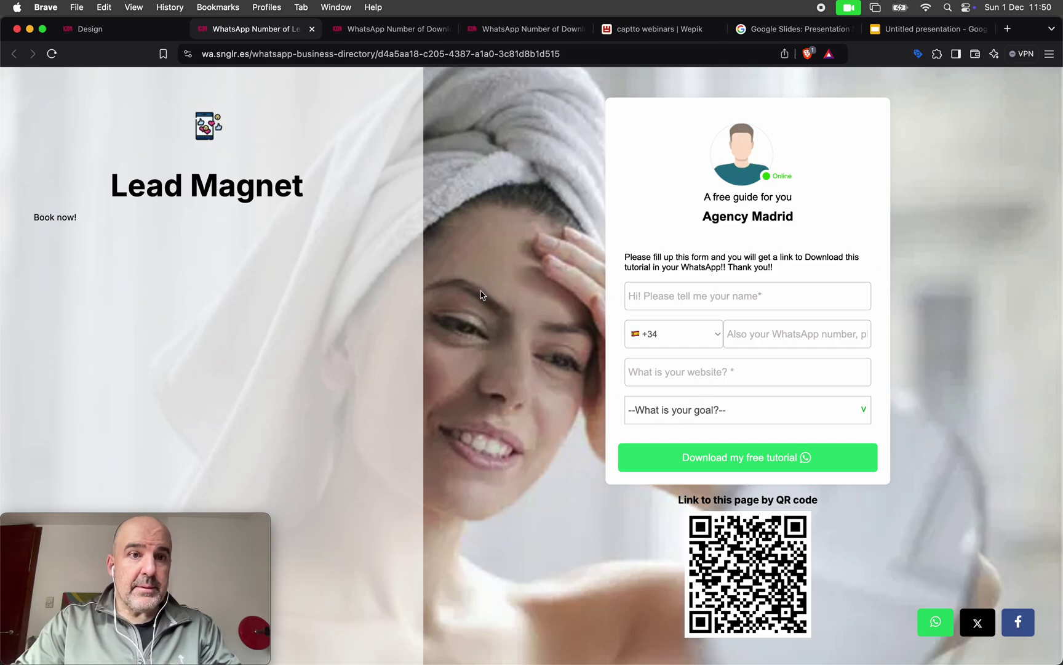
{"action": "left_click", "coordinate": [157, 30]}
{"action": "scroll", "coordinate": [391, 176], "scroll_direction": "up", "scroll_amount": 5}
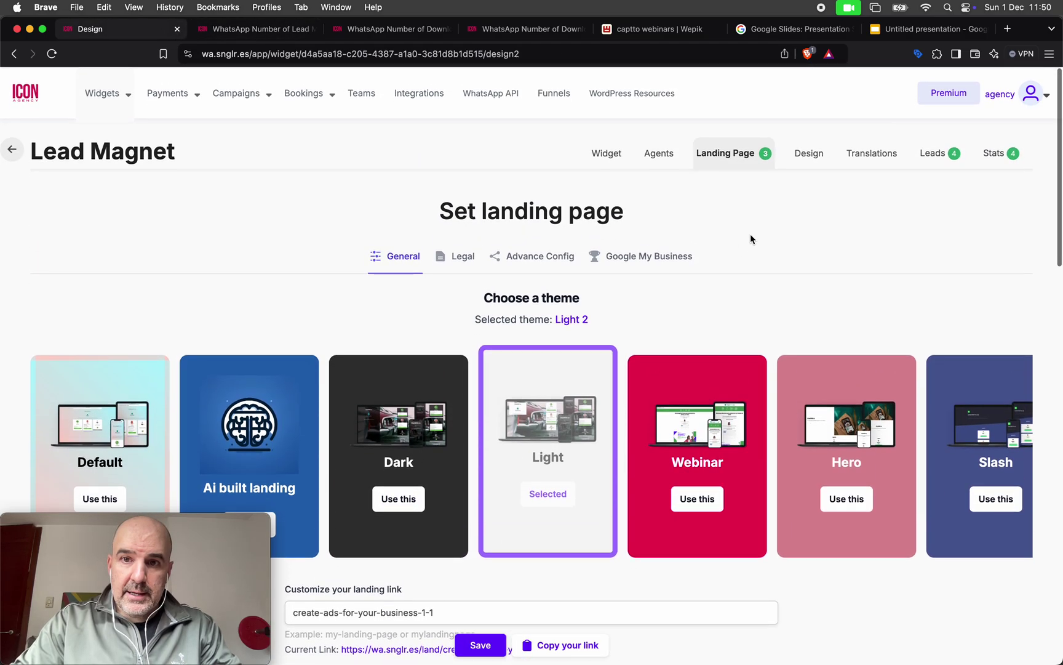
Step: Show the Lead Magnet widget's Leads tab and review the four leads' form data
{"action": "left_click", "coordinate": [933, 154]}
{"action": "scroll", "coordinate": [292, 225], "scroll_direction": "down", "scroll_amount": 3}
{"action": "left_click_drag", "start_coordinate": [291, 226], "coordinate": [468, 289]}
{"action": "left_click", "coordinate": [515, 302]}
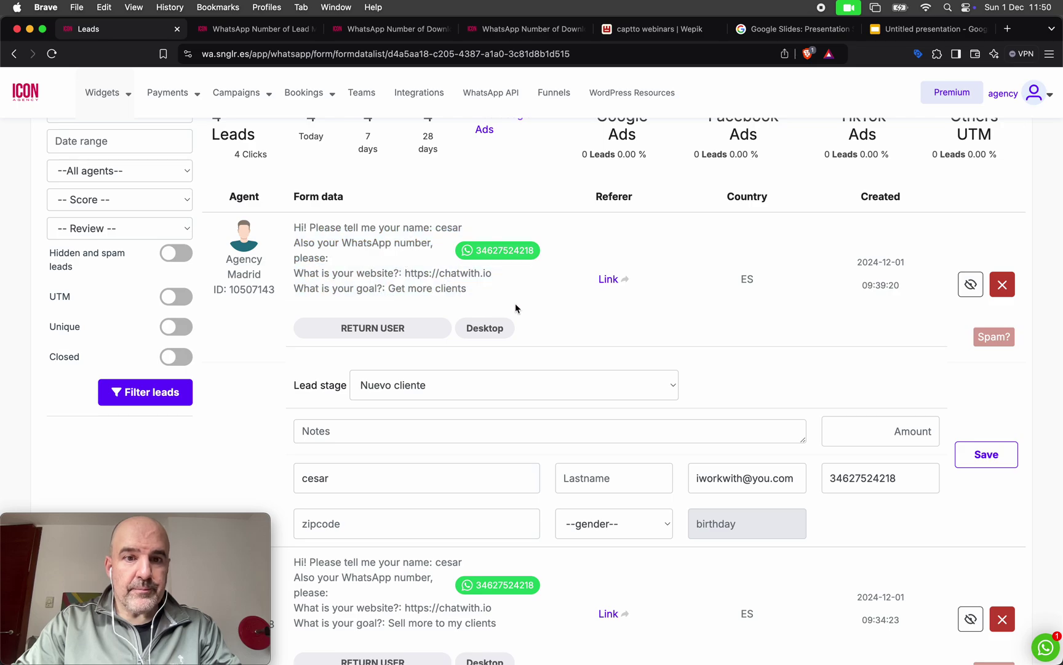
{"action": "scroll", "coordinate": [515, 302], "scroll_direction": "down", "scroll_amount": 5}
{"action": "left_click", "coordinate": [515, 303]}
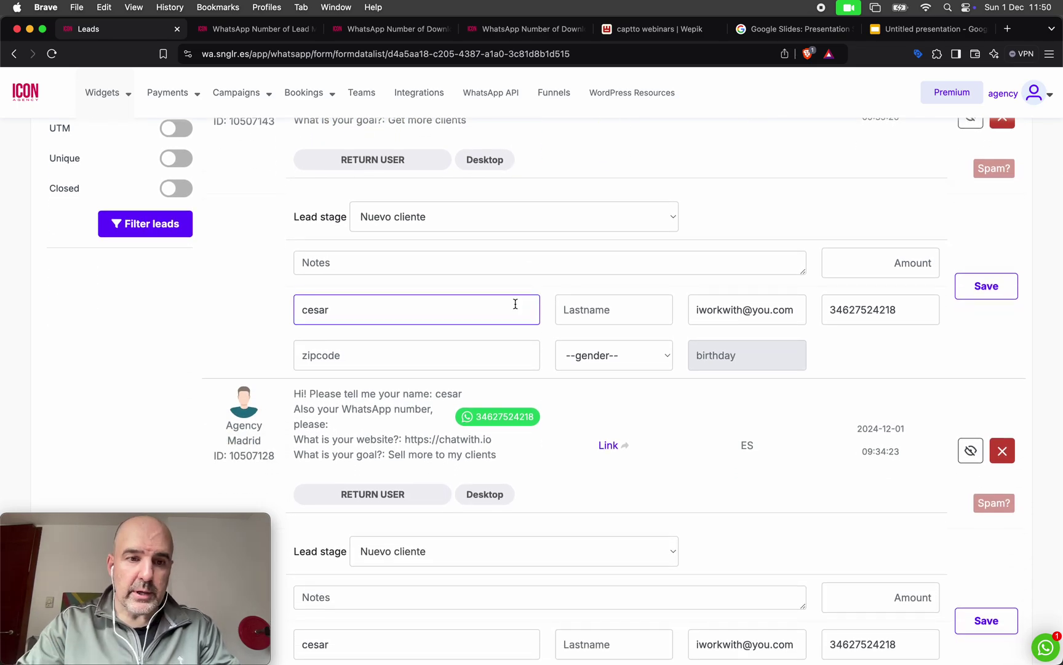
{"action": "scroll", "coordinate": [520, 302], "scroll_direction": "up", "scroll_amount": 10}
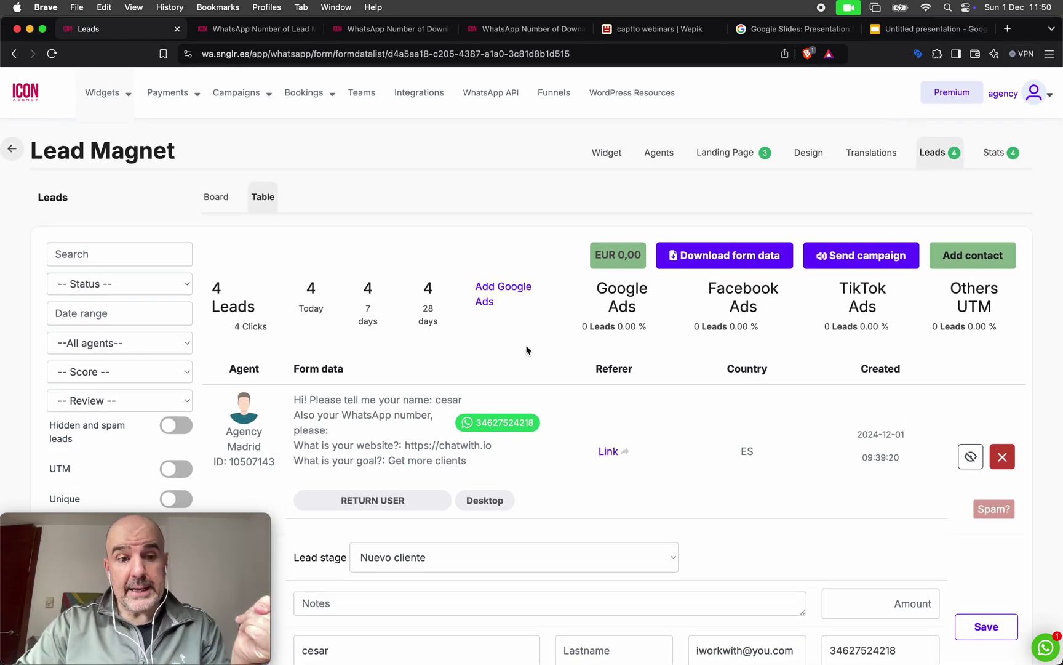
Step: Go to the Teams page and scroll through the team members list and back
{"action": "mouse_move", "coordinate": [320, 108]}
{"action": "left_click", "coordinate": [368, 98]}
{"action": "scroll", "coordinate": [407, 335], "scroll_direction": "down", "scroll_amount": 10}
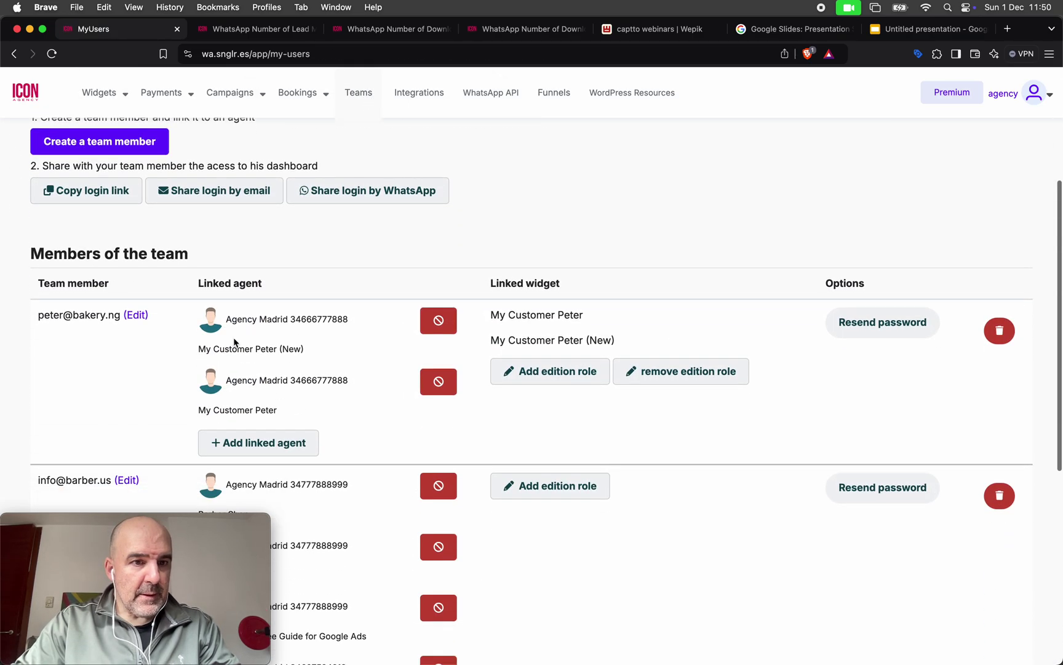
{"action": "scroll", "coordinate": [95, 380], "scroll_direction": "down", "scroll_amount": 3}
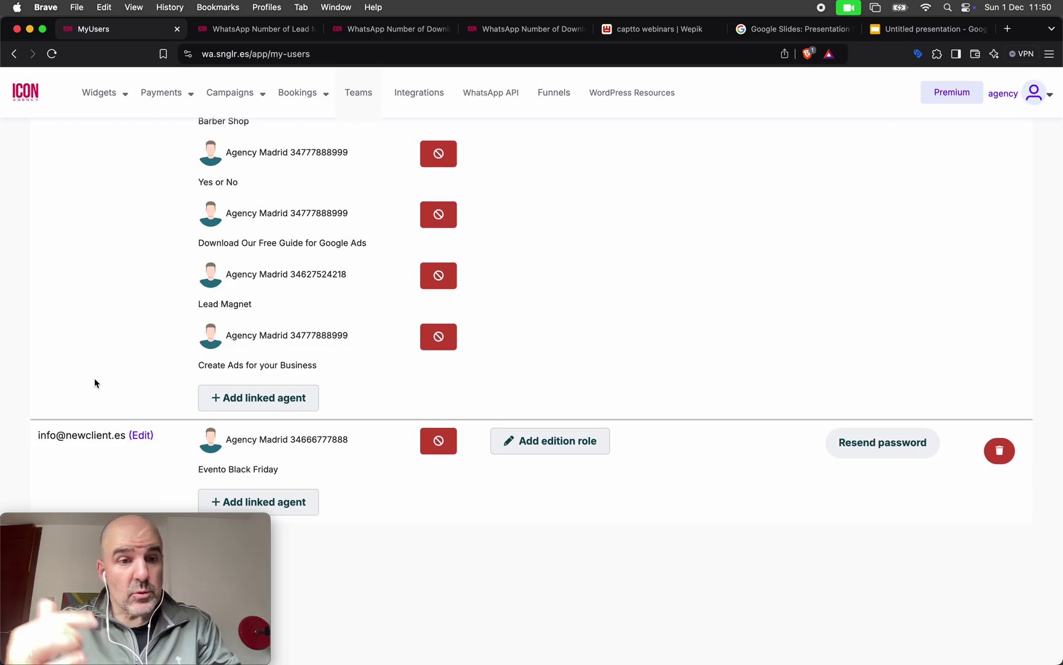
{"action": "scroll", "coordinate": [90, 338], "scroll_direction": "up", "scroll_amount": 15}
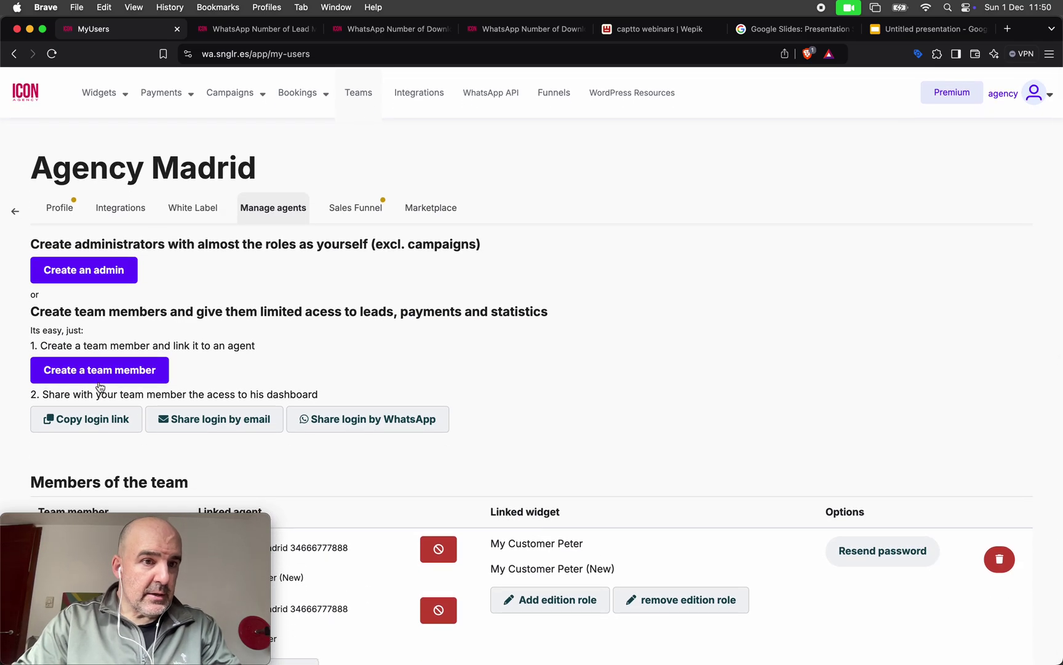
Step: Highlight the heading on creating administrators, check WhatsApp, then return to the dashboard
{"action": "left_click_drag", "start_coordinate": [30, 237], "coordinate": [176, 242]}
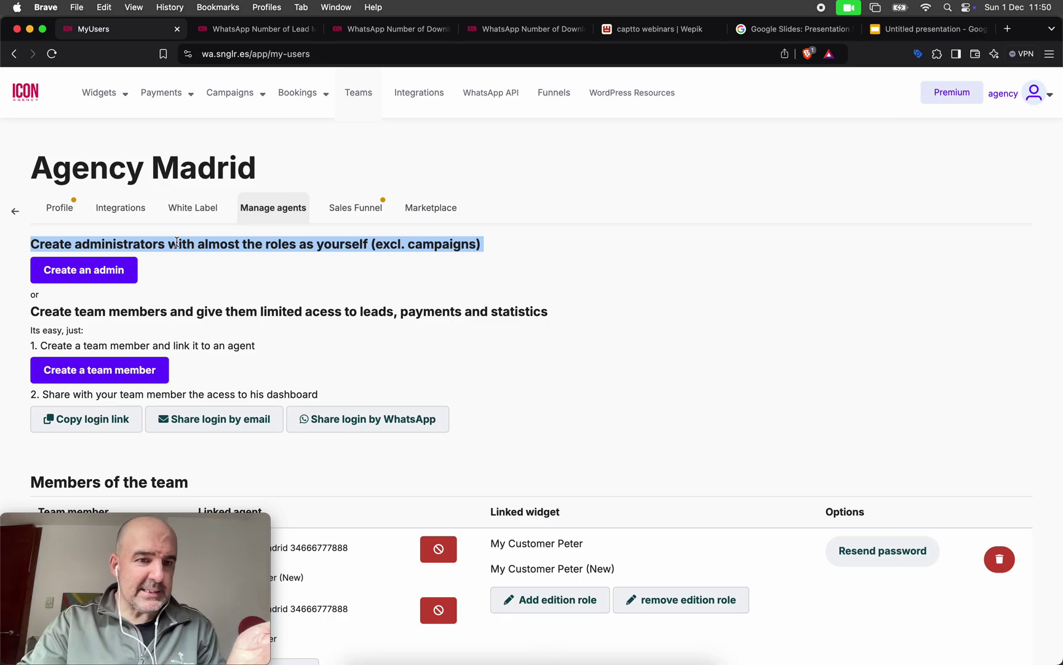
{"action": "left_click", "coordinate": [542, 654]}
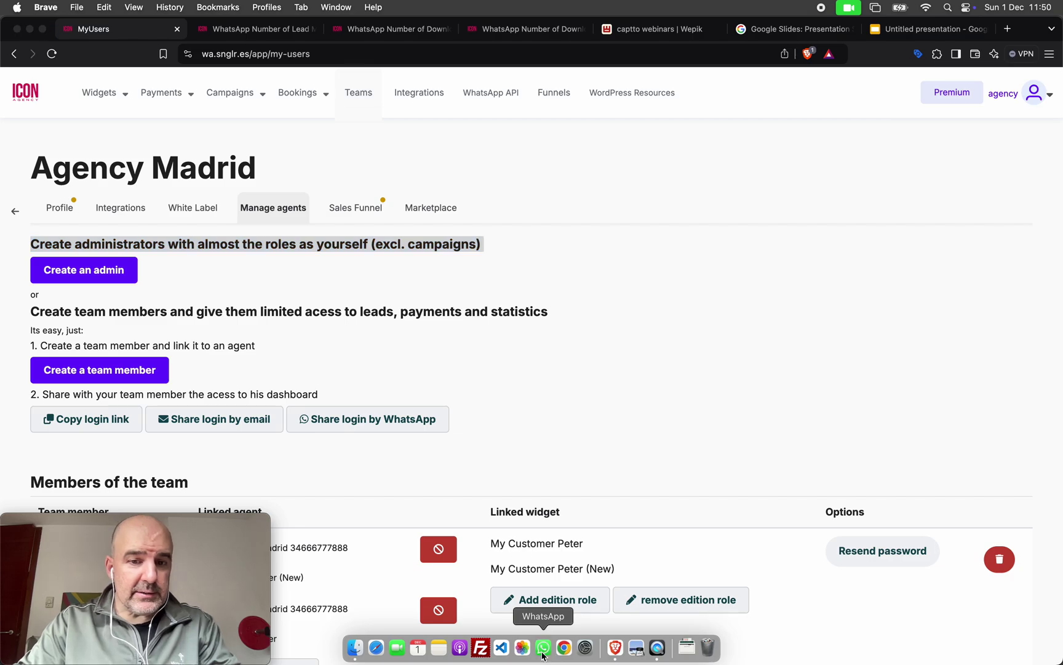
{"action": "left_click", "coordinate": [238, 449]}
{"action": "left_click", "coordinate": [561, 265]}
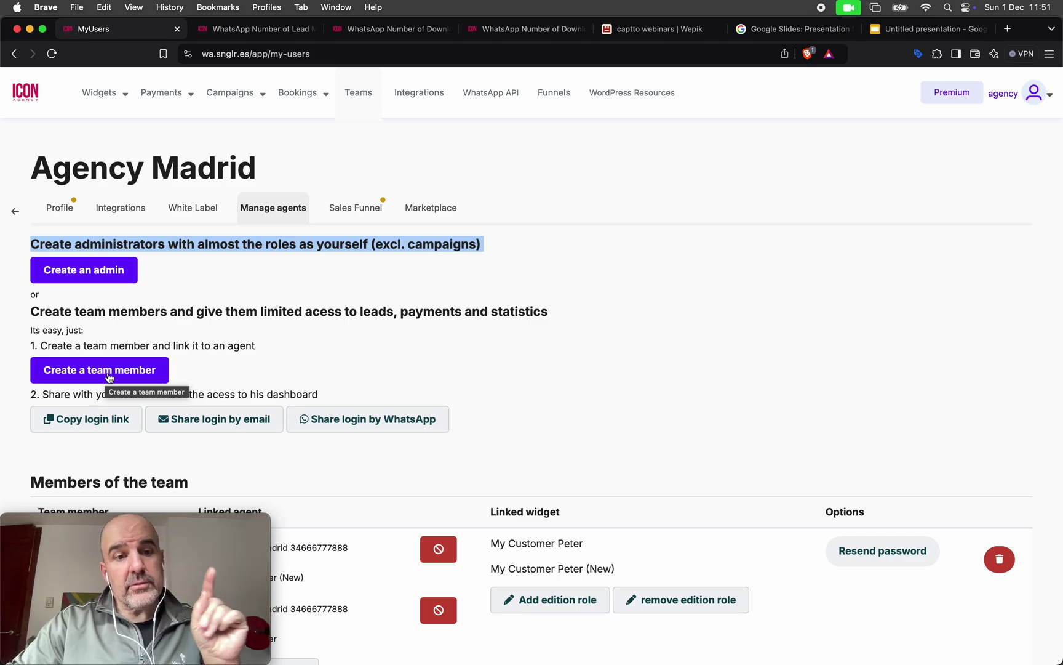
Step: Create a team member with the client's email, reusing that email as the password
{"action": "left_click", "coordinate": [108, 372]}
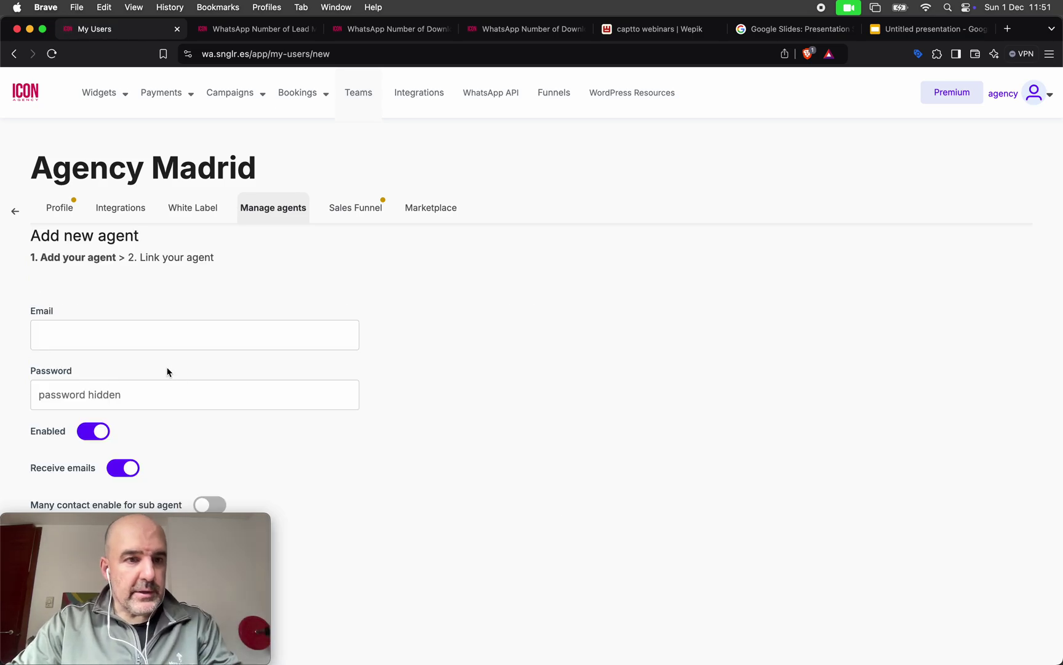
{"action": "left_click", "coordinate": [123, 333]}
{"action": "key", "text": "Left"}
{"action": "key", "text": "alt+shift+Left"}
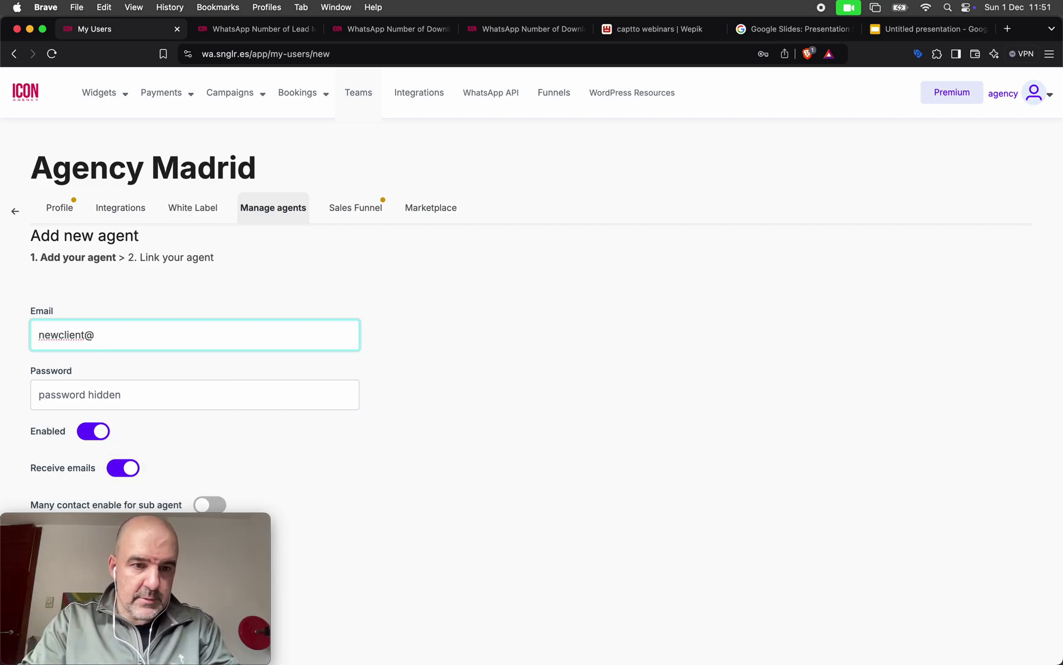
{"action": "key", "text": "super+a"}
{"action": "key", "text": "super+c"}
{"action": "key", "text": "Tab"}
{"action": "key", "text": "super+v"}
{"action": "scroll", "coordinate": [261, 376], "scroll_direction": "down", "scroll_amount": 5}
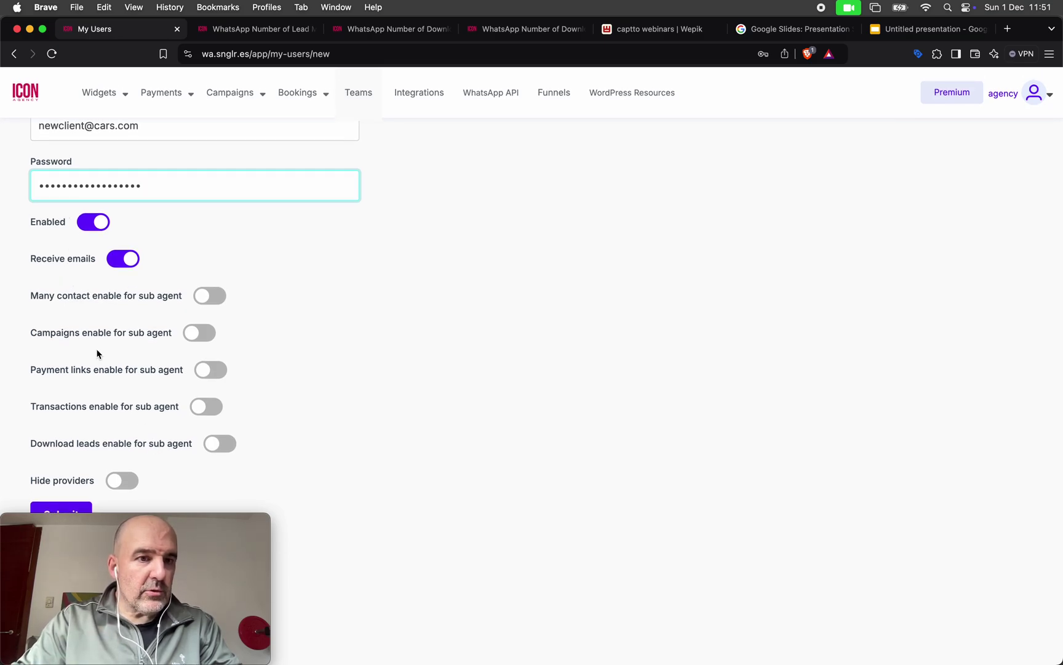
{"action": "left_click", "coordinate": [70, 513]}
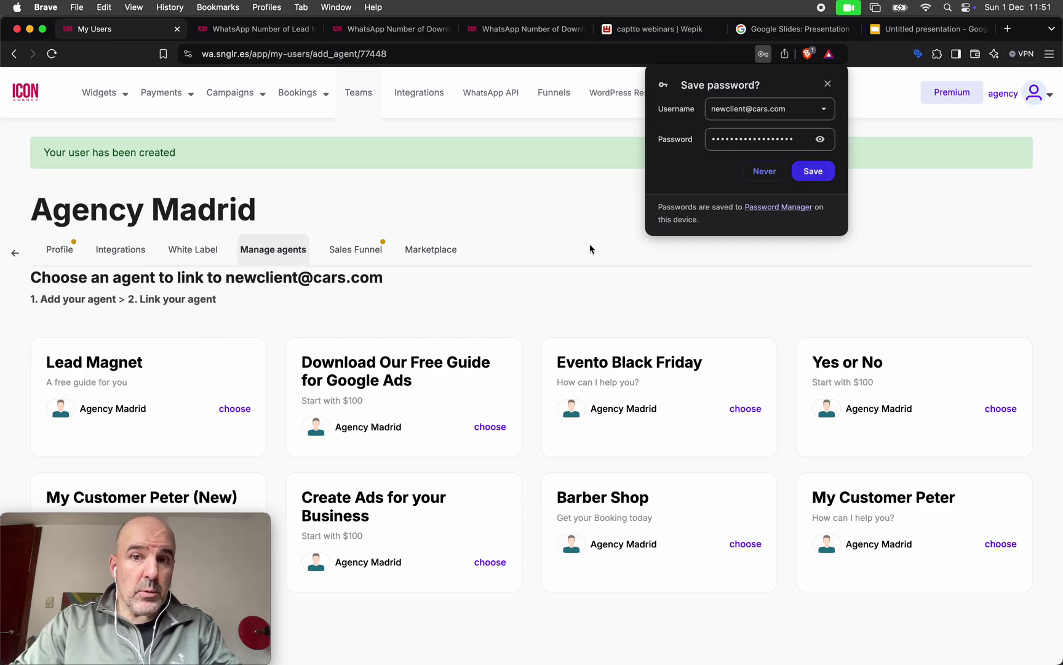
Step: Save the new login in the browser and link the member to the Lead Magnet agent
{"action": "left_click", "coordinate": [803, 177]}
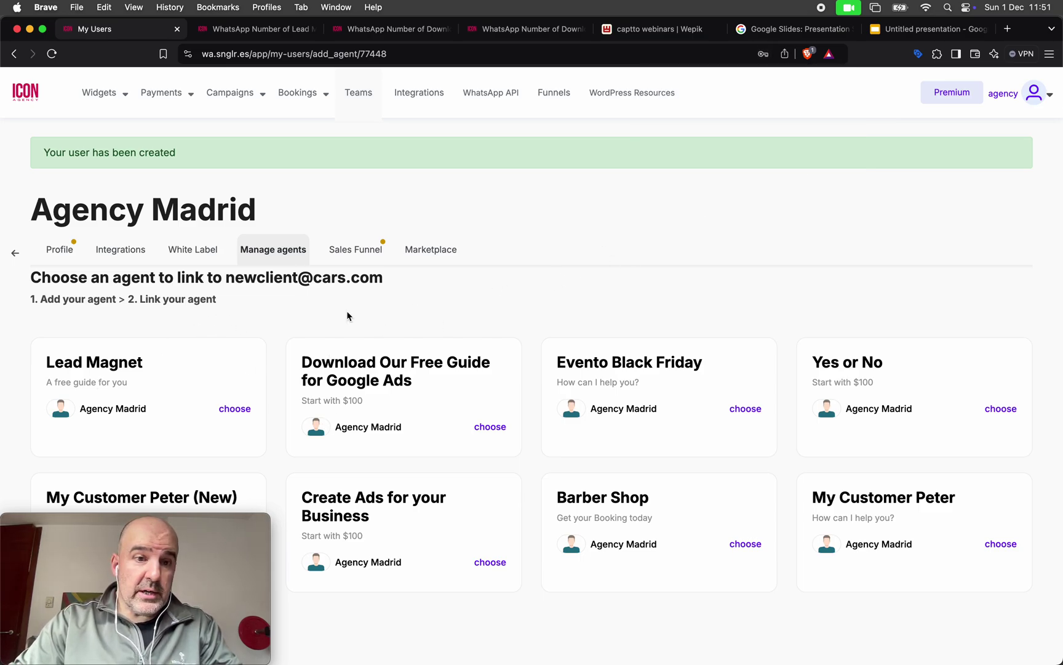
{"action": "triple_click", "coordinate": [70, 363]}
{"action": "left_click", "coordinate": [234, 410]}
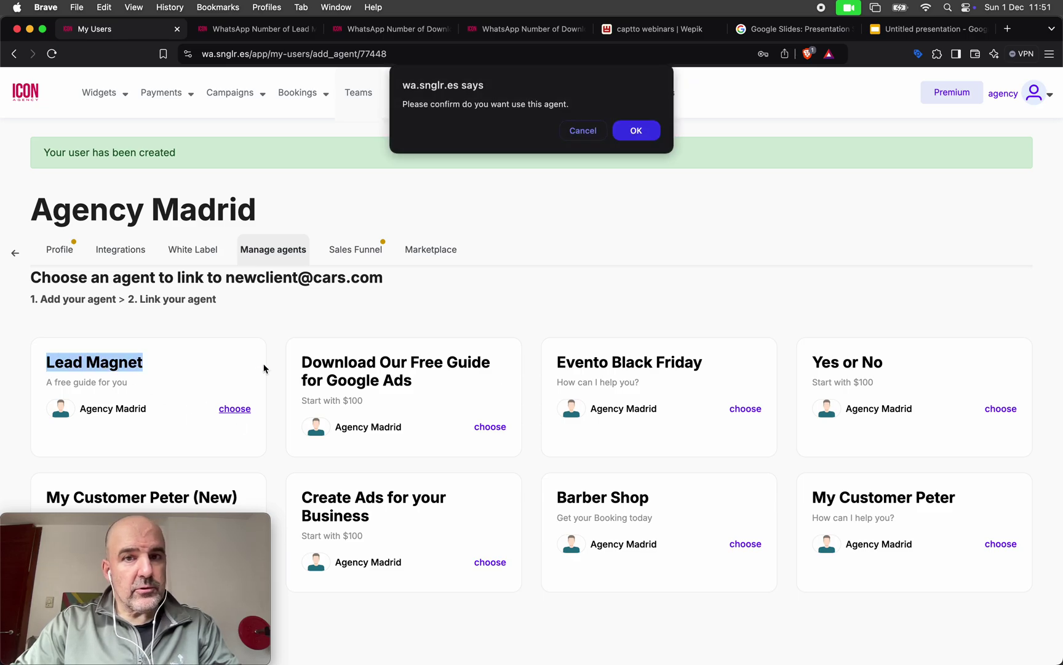
{"action": "left_click", "coordinate": [647, 134]}
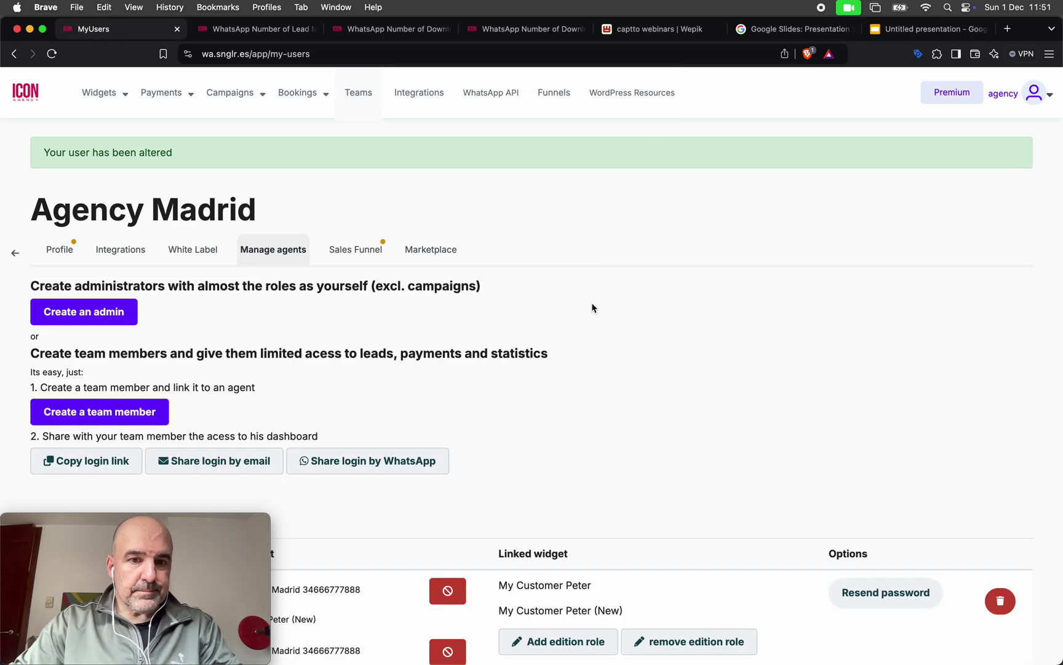
{"action": "scroll", "coordinate": [591, 310], "scroll_direction": "down", "scroll_amount": 10}
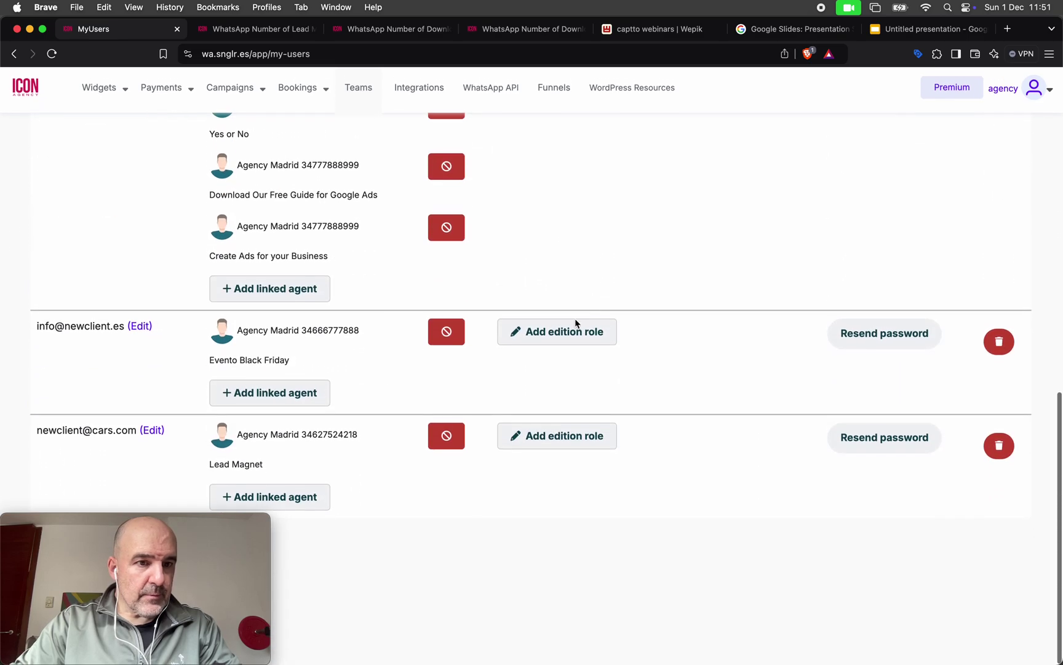
{"action": "left_click_drag", "start_coordinate": [38, 437], "coordinate": [112, 435]}
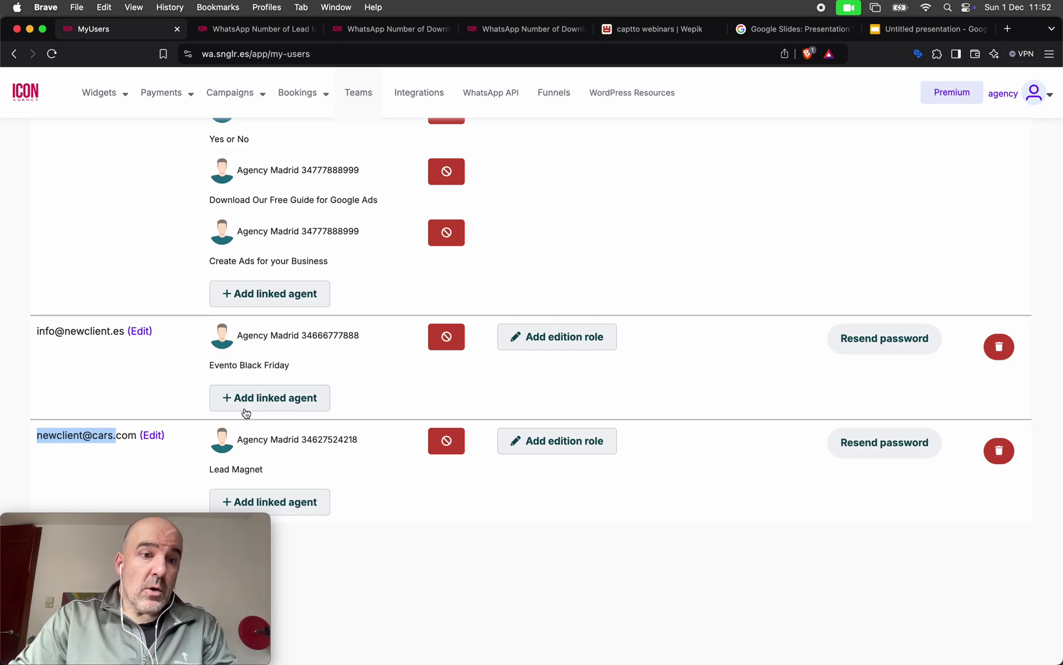
{"action": "left_click", "coordinate": [152, 439]}
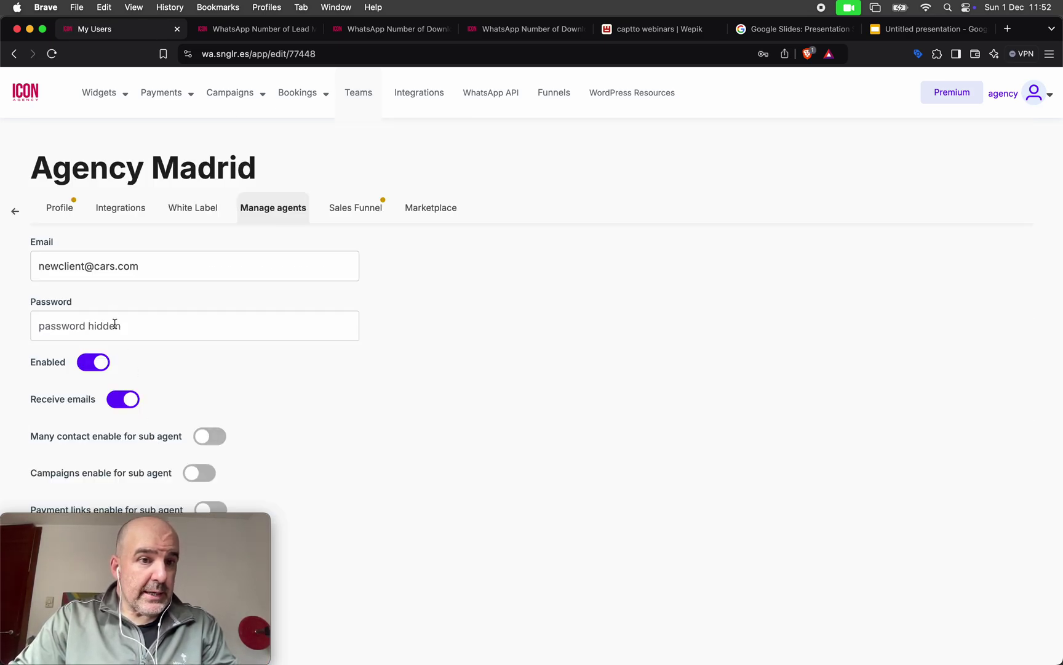
{"action": "left_click", "coordinate": [115, 325]}
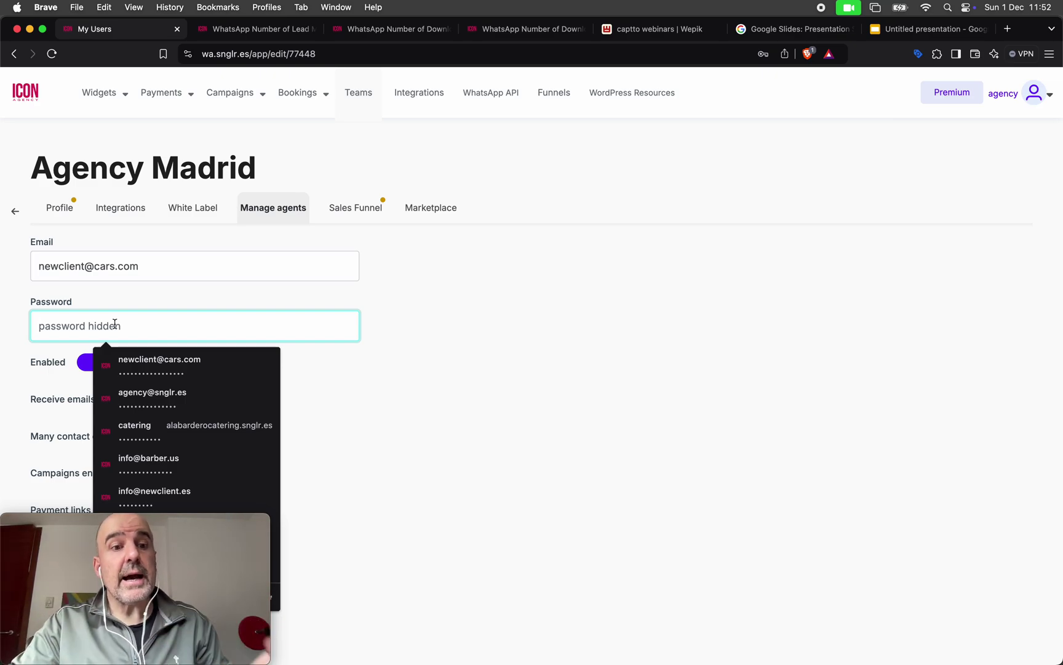
{"action": "left_click", "coordinate": [383, 392]}
{"action": "scroll", "coordinate": [382, 393], "scroll_direction": "down", "scroll_amount": 2}
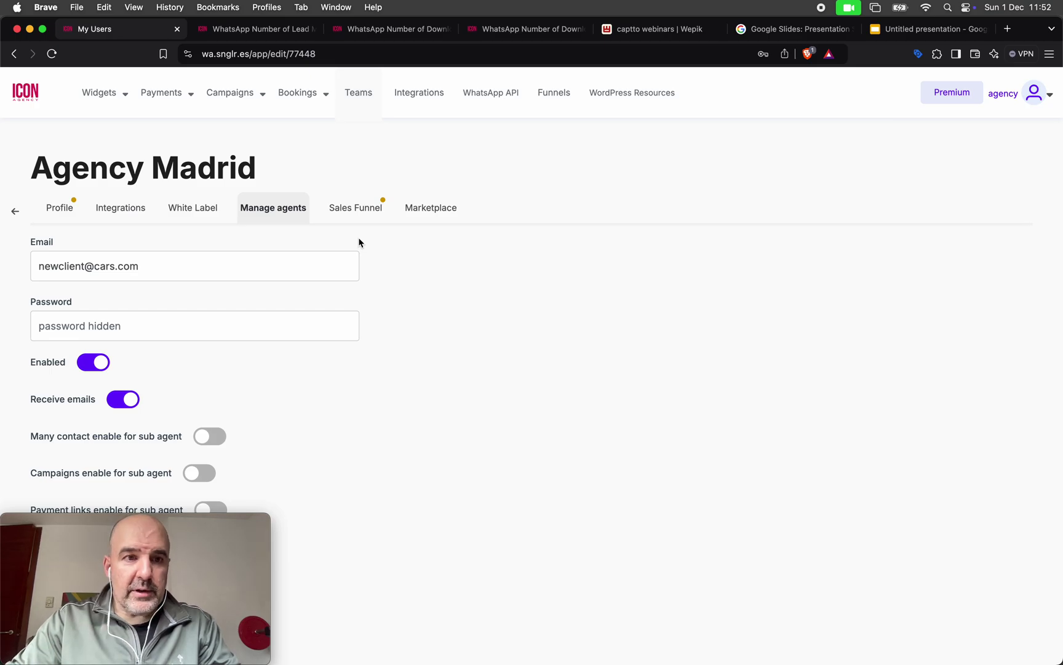
{"action": "left_click", "coordinate": [354, 99]}
{"action": "scroll", "coordinate": [468, 440], "scroll_direction": "down", "scroll_amount": 10}
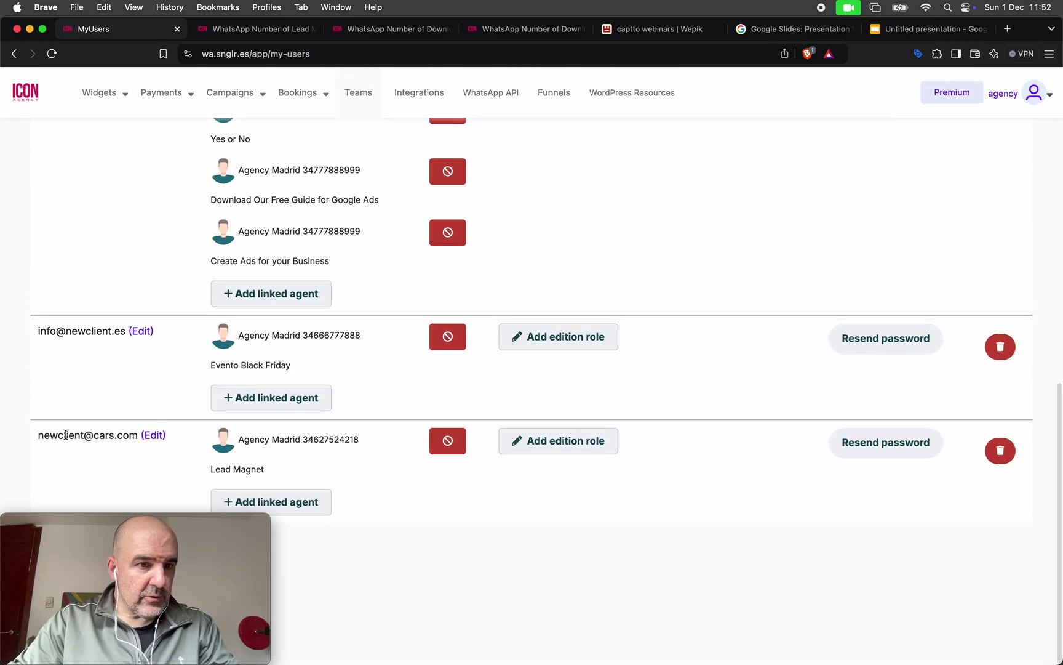
{"action": "left_click_drag", "start_coordinate": [47, 435], "coordinate": [124, 435]}
{"action": "left_click_drag", "start_coordinate": [239, 440], "coordinate": [284, 473]}
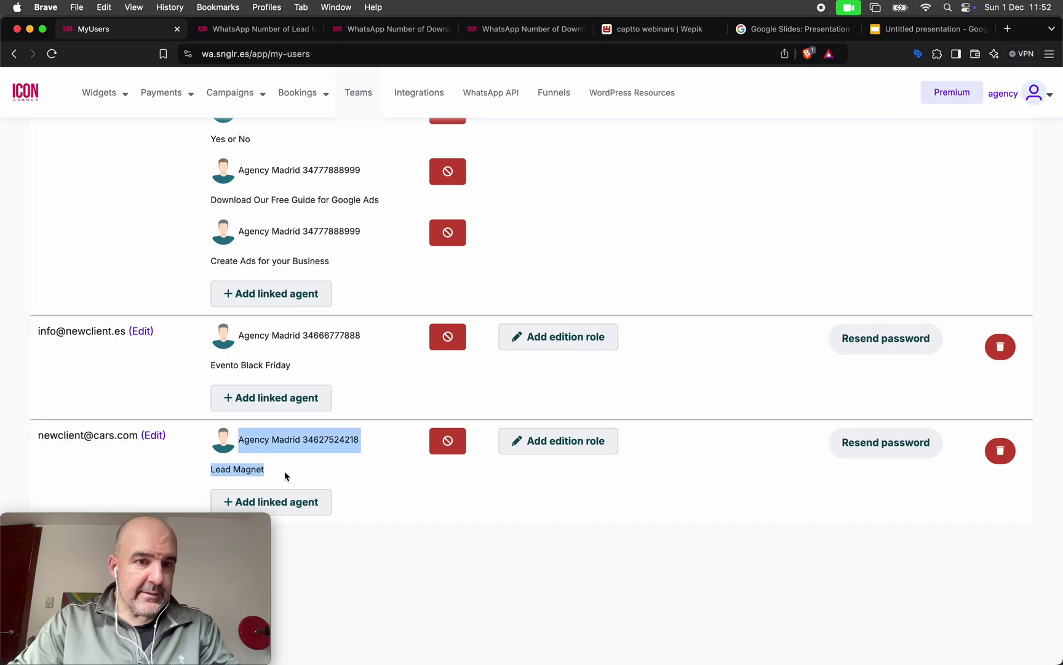
{"action": "left_click", "coordinate": [290, 475]}
{"action": "scroll", "coordinate": [593, 347], "scroll_direction": "up", "scroll_amount": 10}
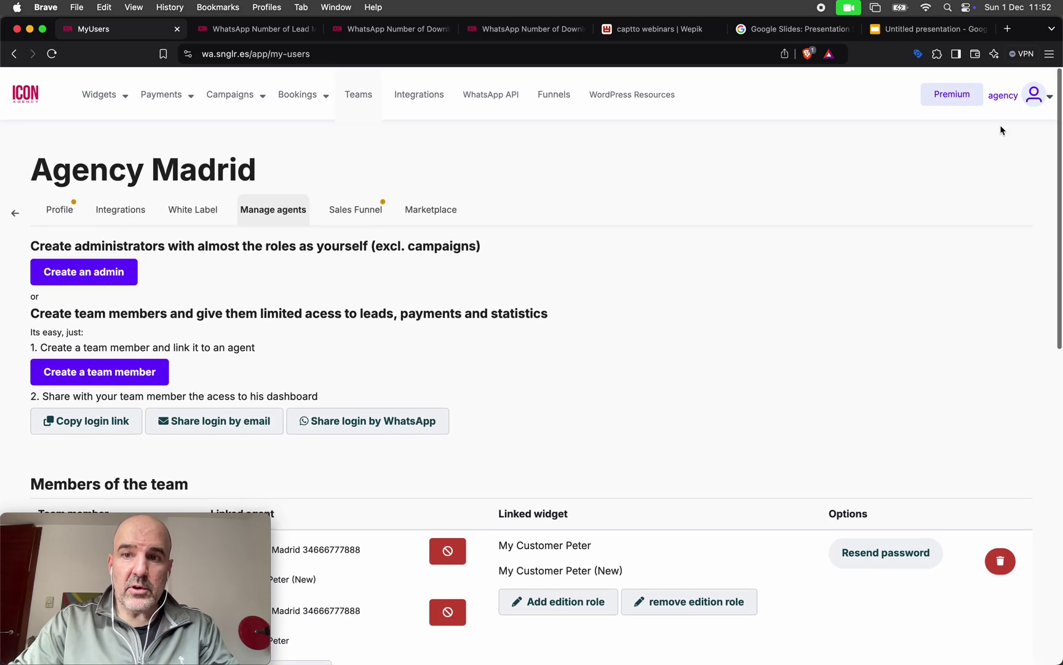
Step: Log out of the agency and sign in with the client's email and pasted password
{"action": "left_click", "coordinate": [1034, 93]}
{"action": "left_click", "coordinate": [946, 269]}
{"action": "left_click", "coordinate": [380, 372]}
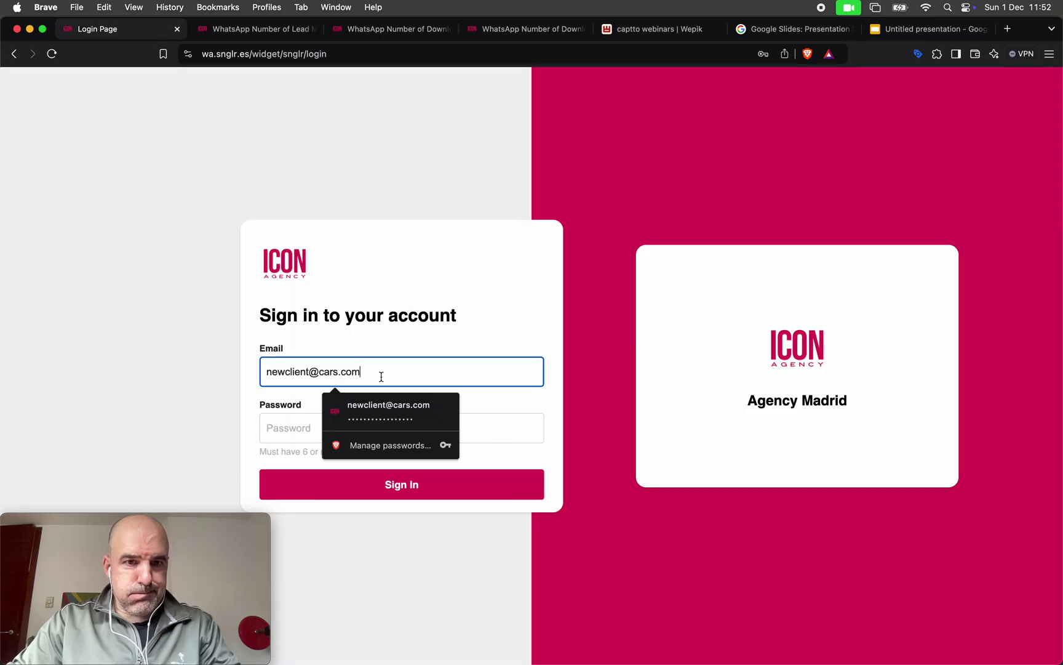
{"action": "key", "text": "Tab"}
{"action": "key", "text": "super+v"}
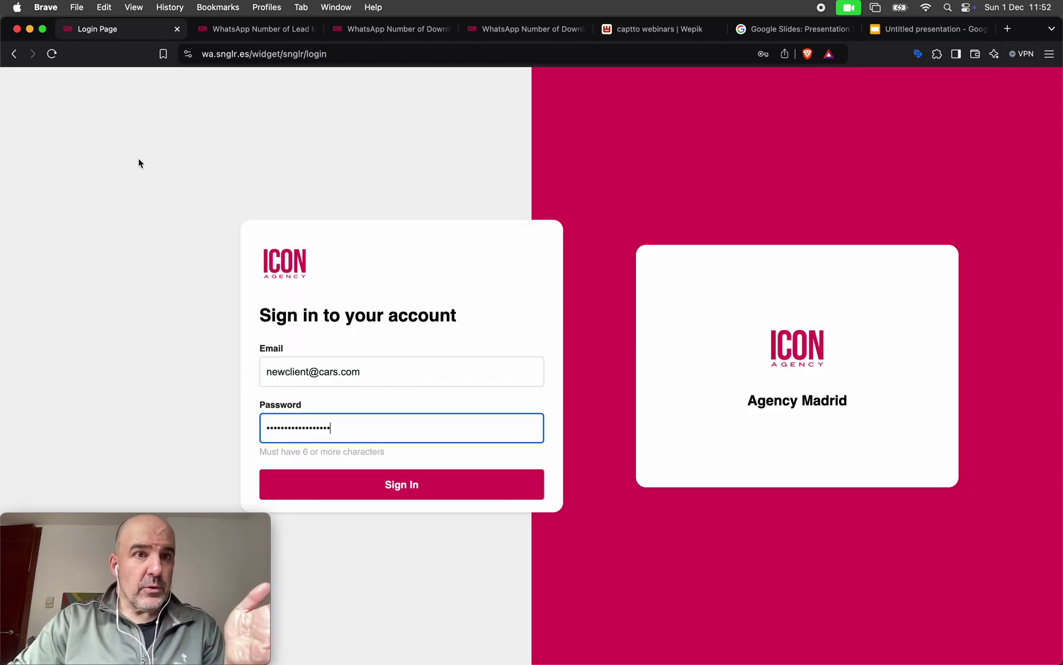
{"action": "left_click", "coordinate": [222, 56]}
{"action": "left_click", "coordinate": [160, 240]}
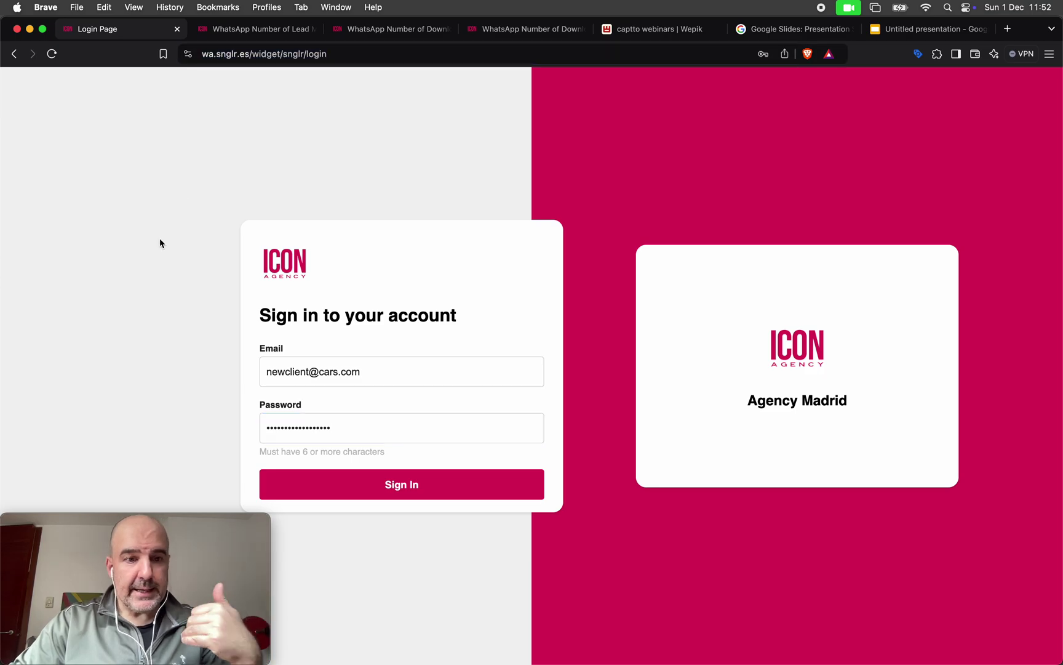
{"action": "left_click", "coordinate": [388, 489]}
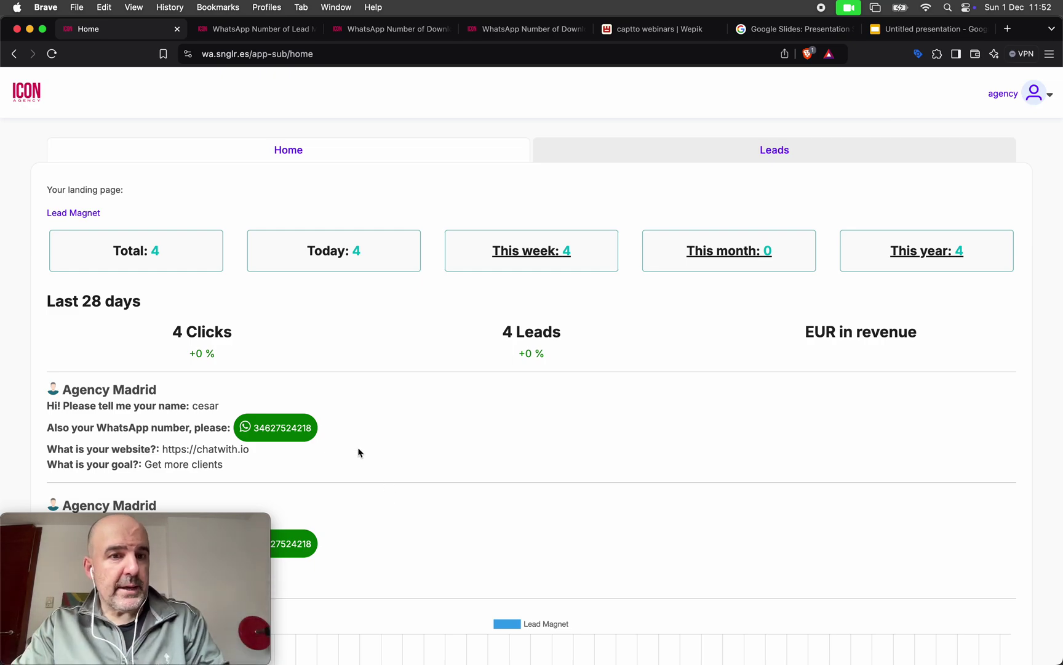
Step: Review the client home dashboard's last 28 days stats and lead summary
{"action": "left_click_drag", "start_coordinate": [46, 295], "coordinate": [453, 369]}
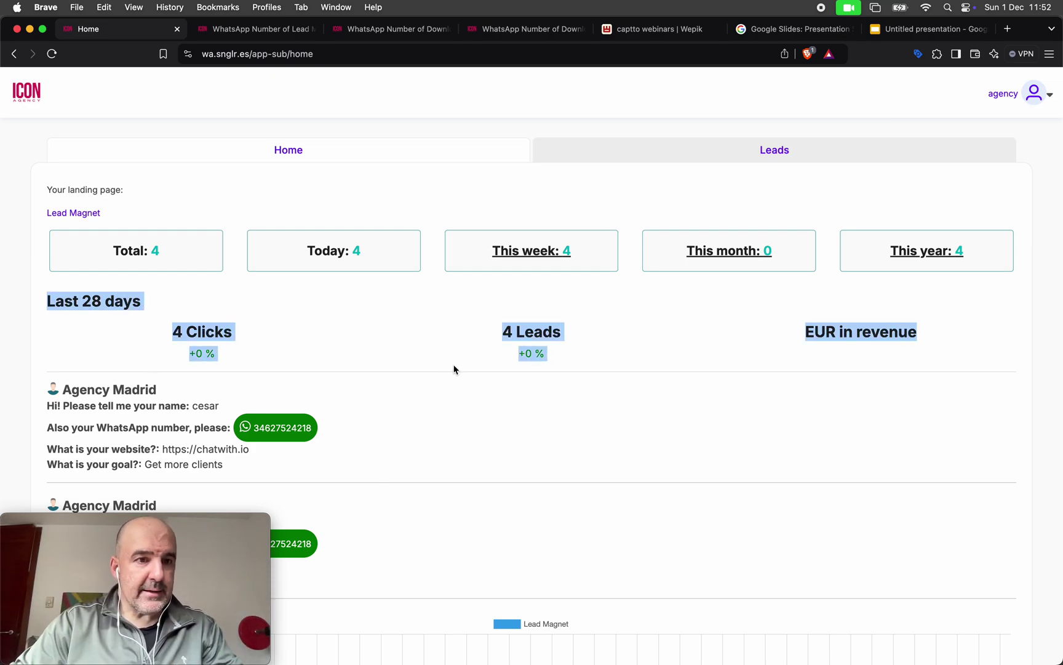
{"action": "scroll", "coordinate": [414, 388], "scroll_direction": "down", "scroll_amount": 5}
{"action": "left_click_drag", "start_coordinate": [57, 198], "coordinate": [232, 277]}
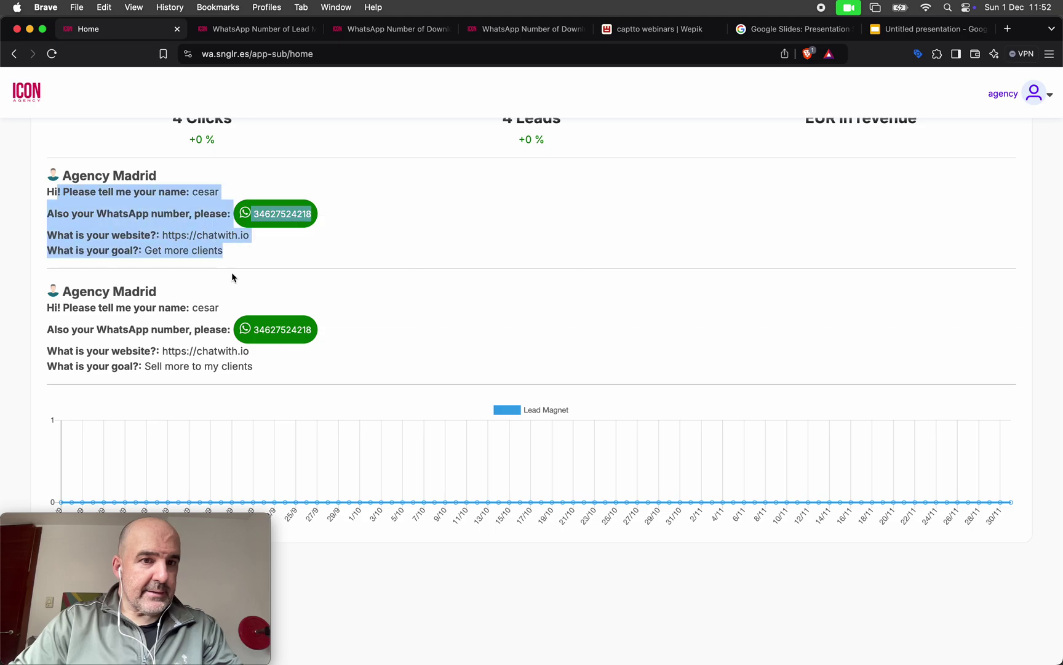
{"action": "left_click", "coordinate": [287, 284]}
{"action": "scroll", "coordinate": [593, 454], "scroll_direction": "up", "scroll_amount": 1}
{"action": "scroll", "coordinate": [593, 453], "scroll_direction": "down", "scroll_amount": 2}
{"action": "scroll", "coordinate": [593, 453], "scroll_direction": "up", "scroll_amount": 5}
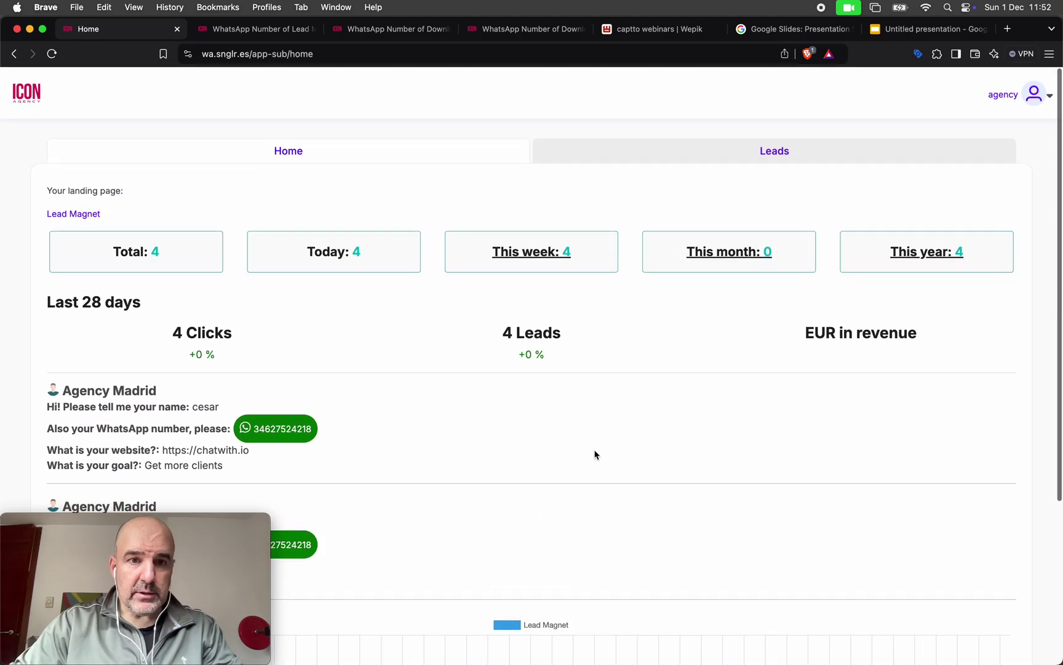
Step: Show the client's Leads table and scroll through the 4 leads' form data
{"action": "left_click", "coordinate": [702, 157]}
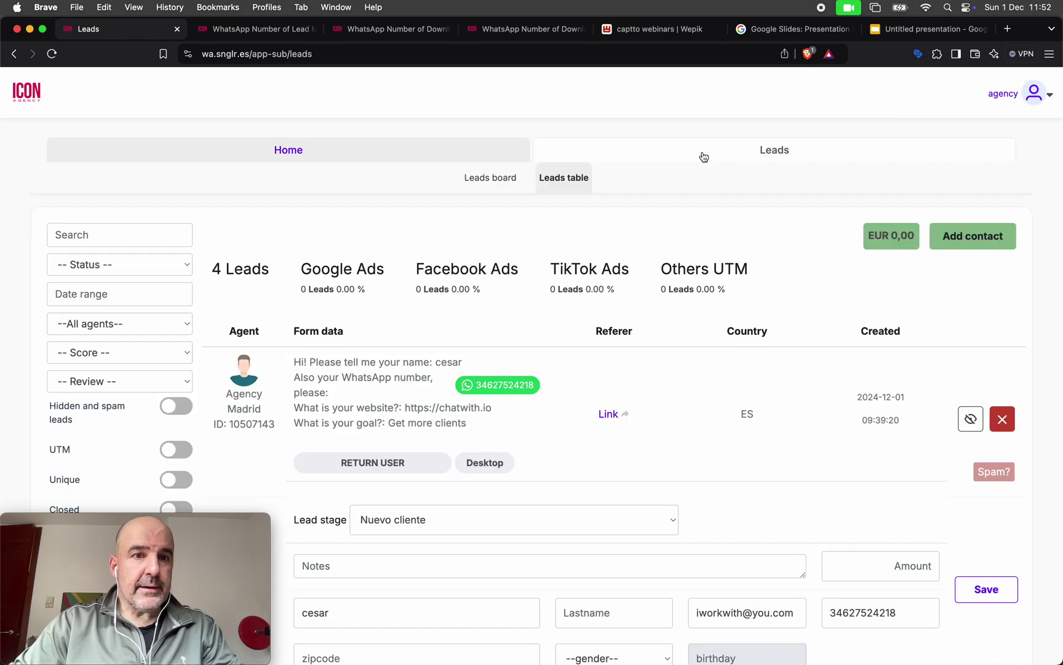
{"action": "scroll", "coordinate": [365, 269], "scroll_direction": "down", "scroll_amount": 5}
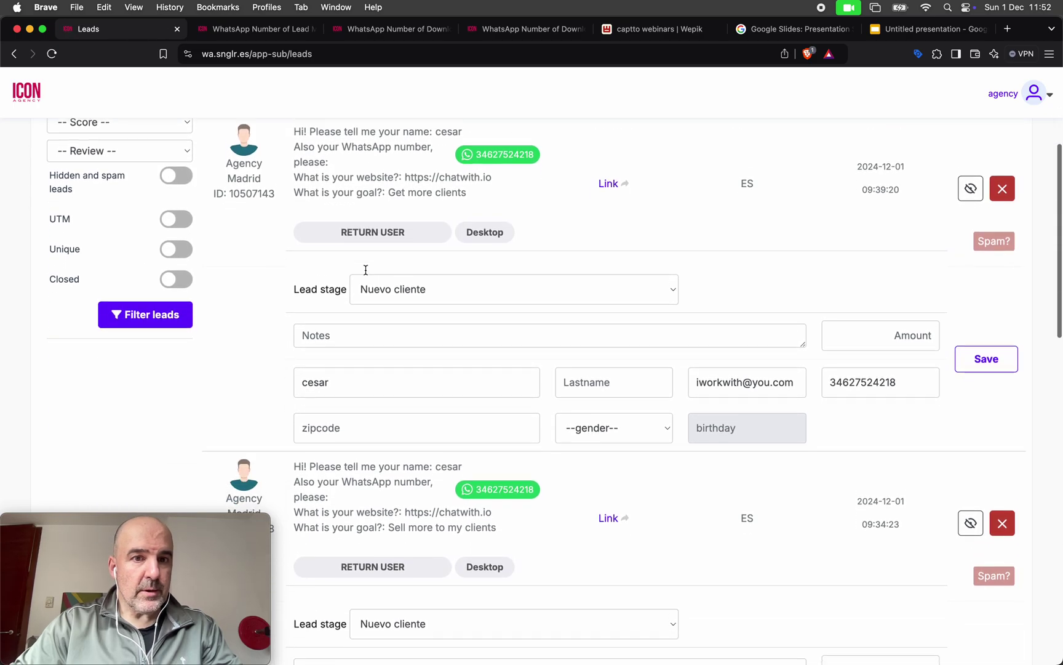
{"action": "scroll", "coordinate": [366, 269], "scroll_direction": "up", "scroll_amount": 5}
{"action": "left_click_drag", "start_coordinate": [224, 262], "coordinate": [551, 323]}
{"action": "left_click", "coordinate": [551, 323]}
{"action": "scroll", "coordinate": [600, 360], "scroll_direction": "down", "scroll_amount": 1}
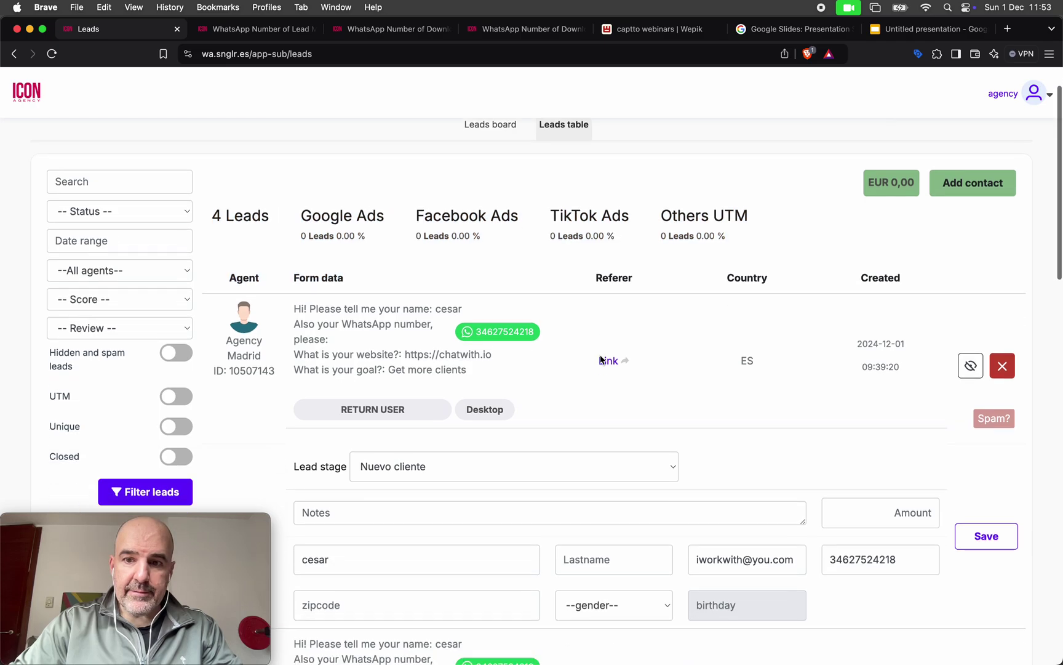
{"action": "scroll", "coordinate": [601, 361], "scroll_direction": "down", "scroll_amount": 1}
{"action": "left_click_drag", "start_coordinate": [325, 243], "coordinate": [397, 302]}
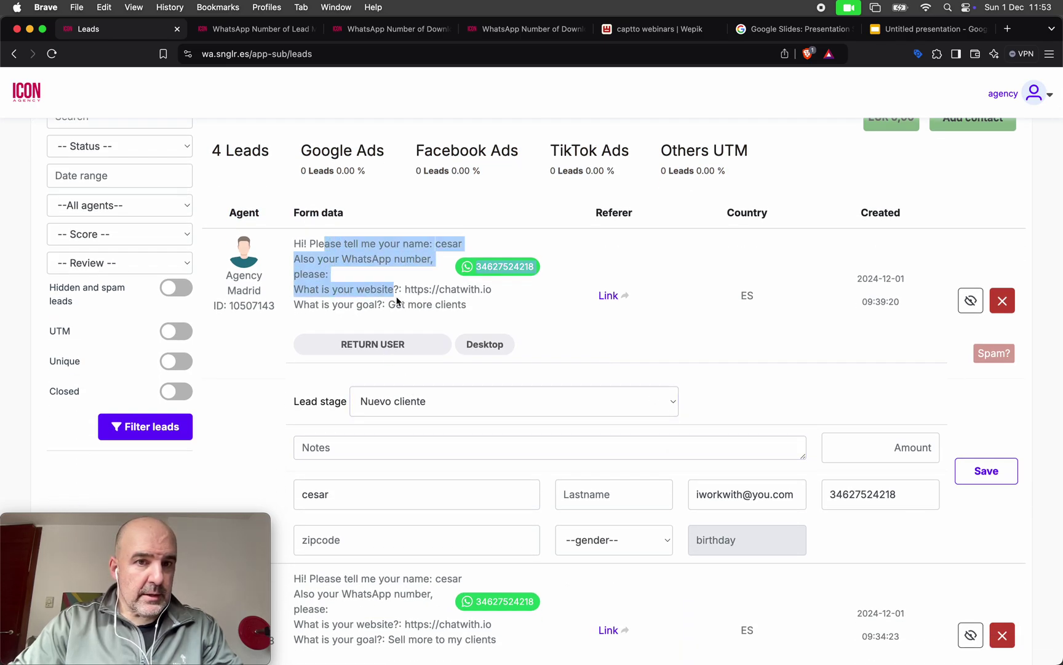
{"action": "scroll", "coordinate": [562, 244], "scroll_direction": "down", "scroll_amount": 2}
{"action": "left_click", "coordinate": [562, 244]}
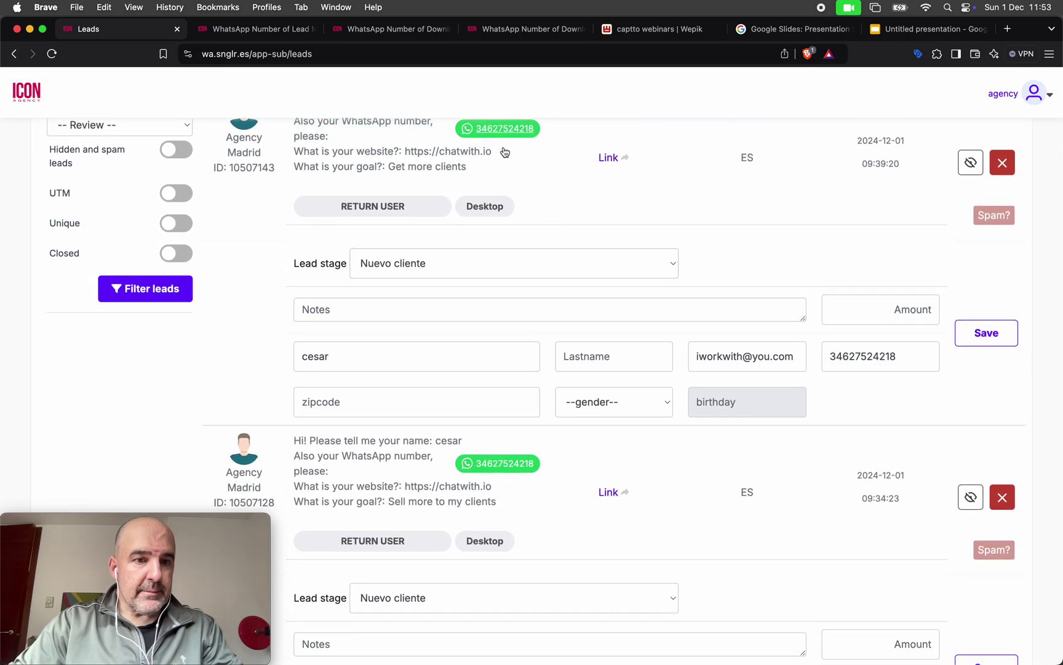
{"action": "scroll", "coordinate": [505, 152], "scroll_direction": "up", "scroll_amount": 4}
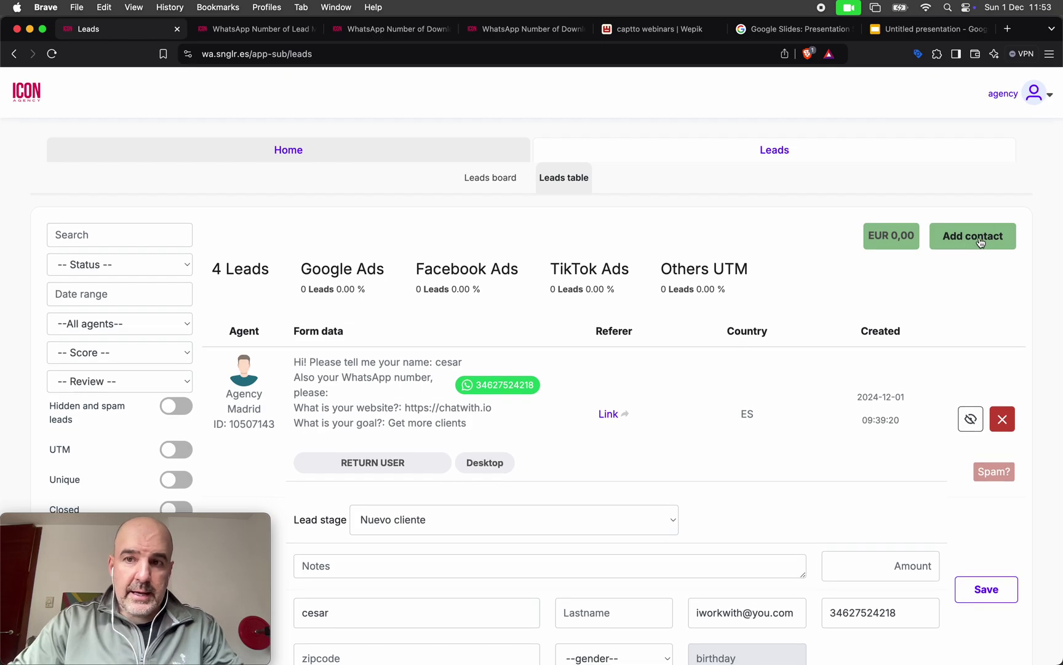
Step: Open and then close the Add contact form
{"action": "left_click", "coordinate": [980, 242]}
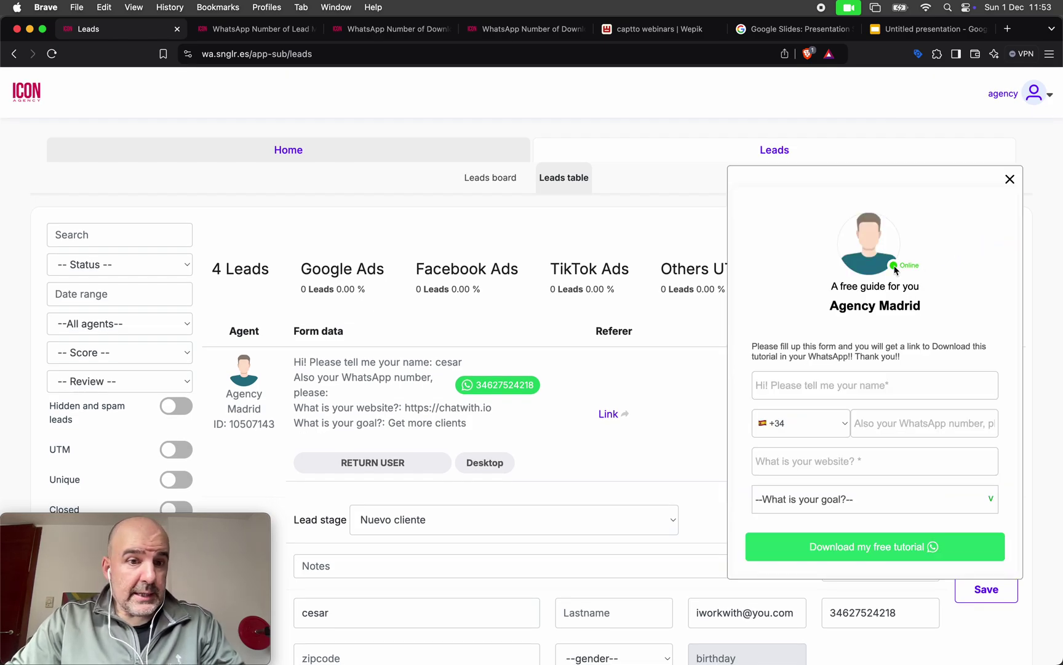
{"action": "left_click", "coordinate": [1009, 179]}
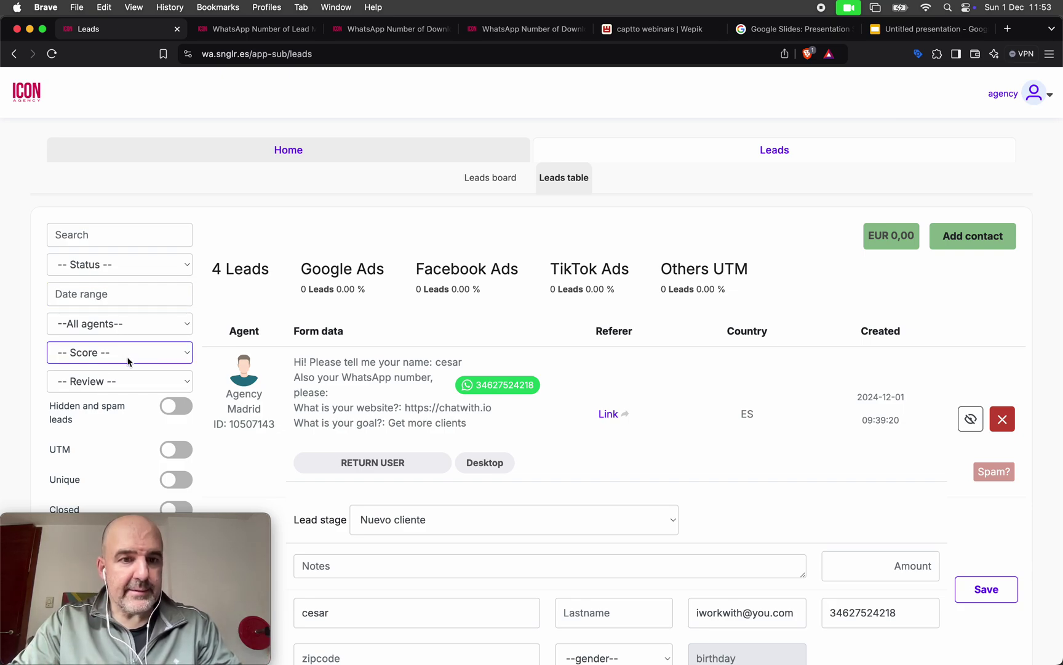
{"action": "left_click", "coordinate": [1034, 99]}
Step: Log out of the client account and sign in with the saved agency login
{"action": "left_click", "coordinate": [948, 211]}
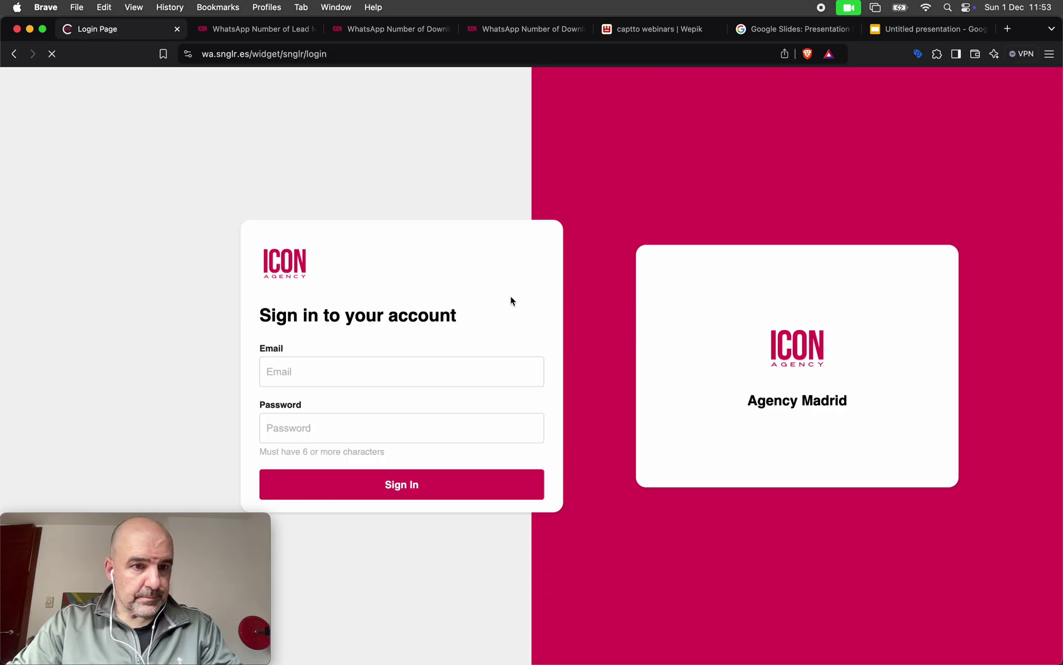
{"action": "left_click", "coordinate": [406, 377]}
{"action": "type", "text": "aca"}
{"action": "key", "text": "BackSpace"}
{"action": "key", "text": "BackSpace"}
{"action": "left_click", "coordinate": [363, 409]}
{"action": "left_click", "coordinate": [396, 486]}
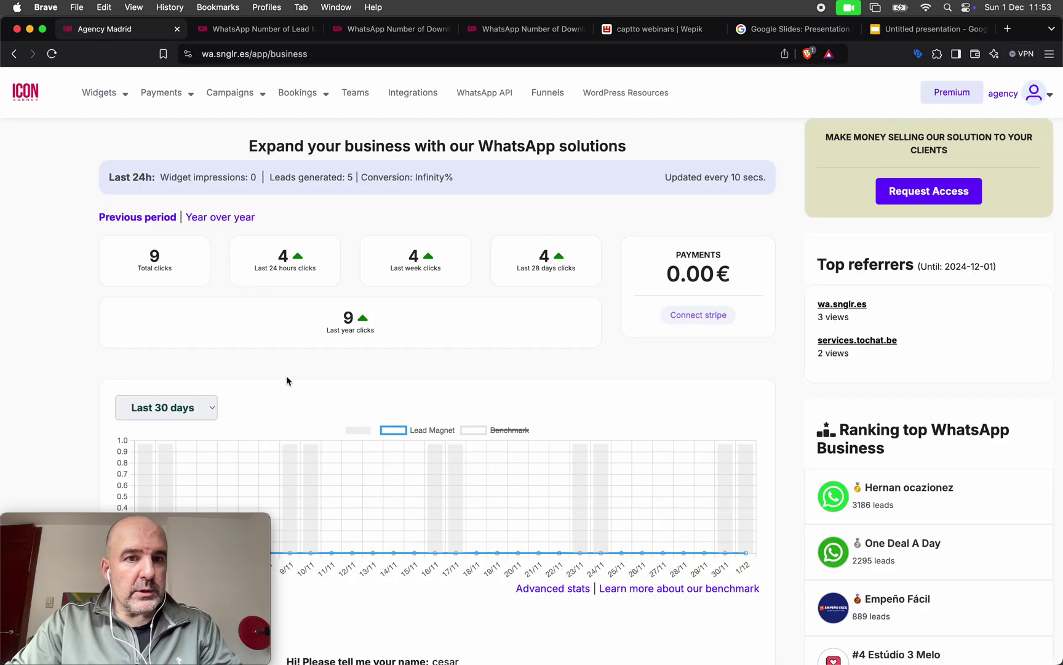
Step: On the Teams page, add an edition role on Lead Magnet for the new client member
{"action": "left_click", "coordinate": [357, 93]}
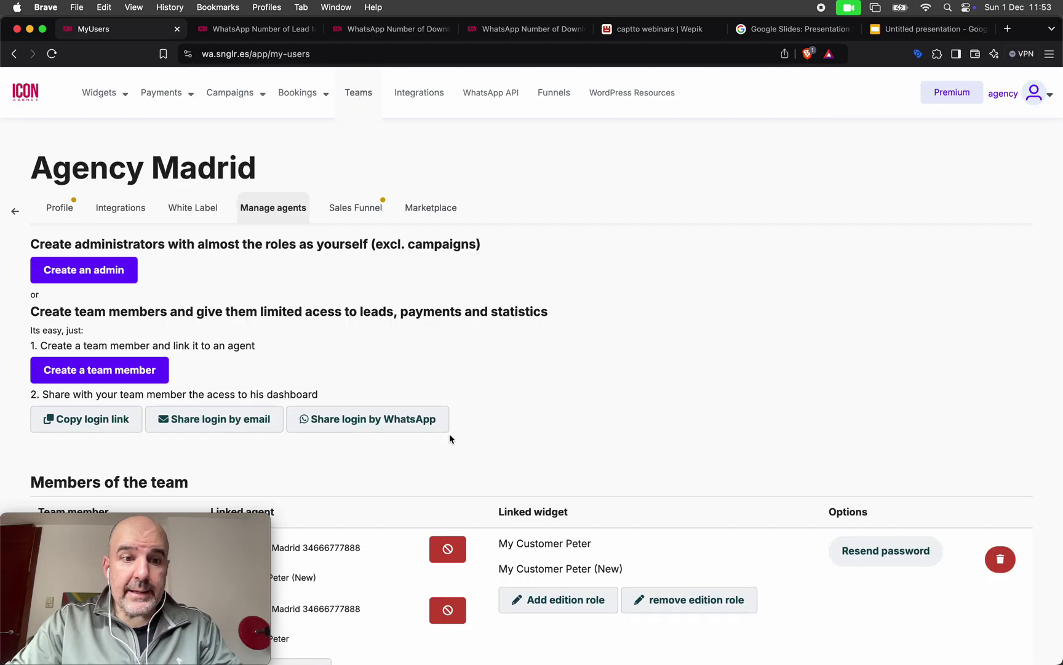
{"action": "scroll", "coordinate": [450, 438], "scroll_direction": "down", "scroll_amount": 15}
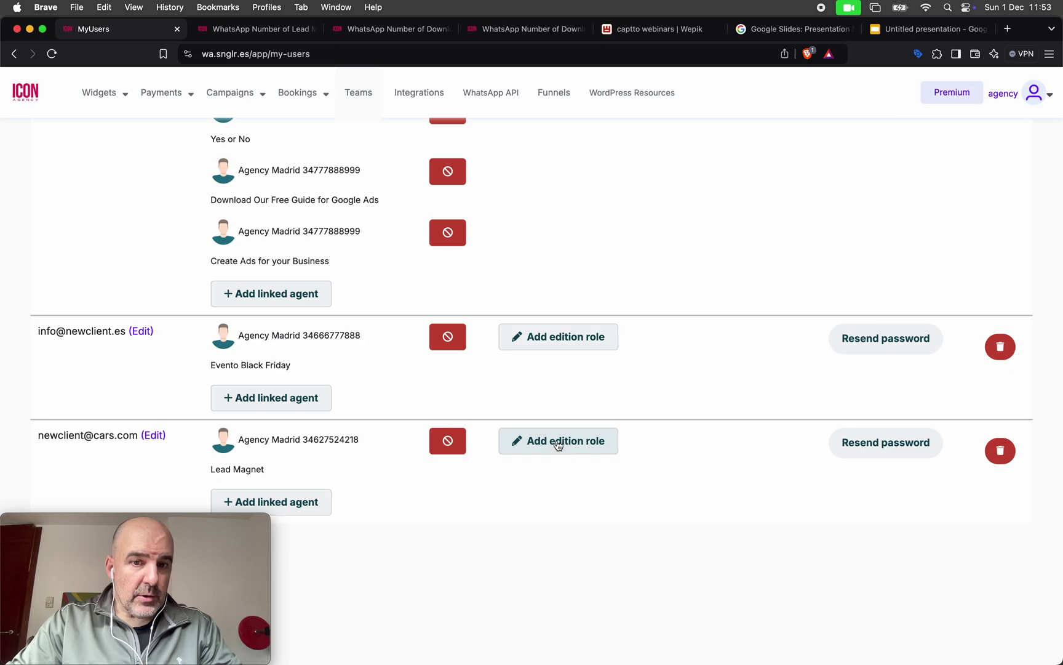
{"action": "left_click", "coordinate": [575, 449]}
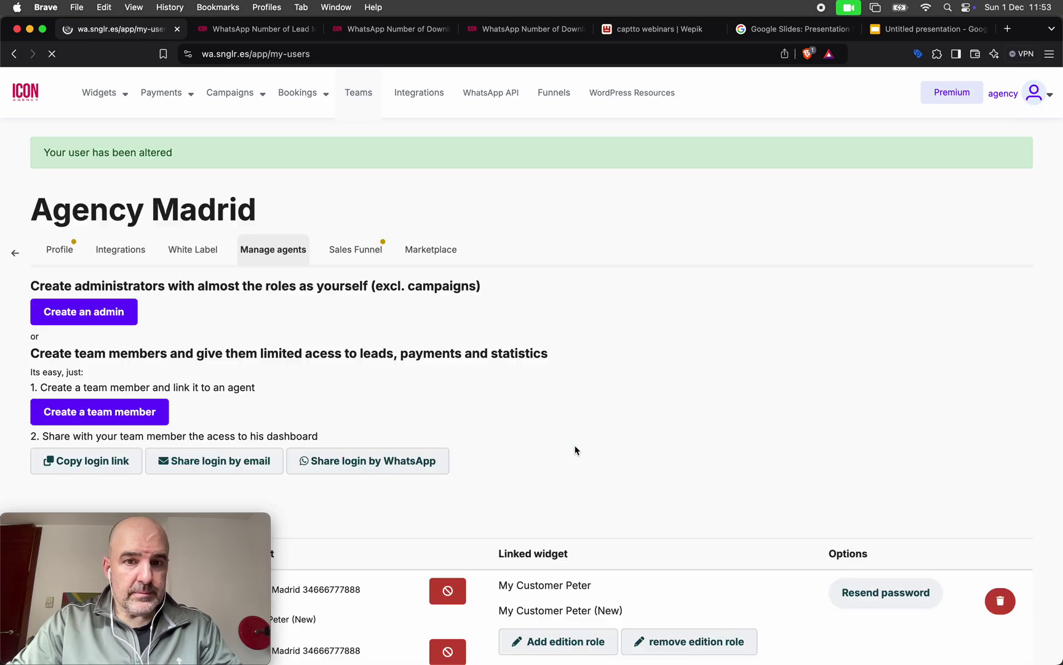
{"action": "scroll", "coordinate": [551, 430], "scroll_direction": "down", "scroll_amount": 15}
{"action": "left_click_drag", "start_coordinate": [512, 436], "coordinate": [562, 435]}
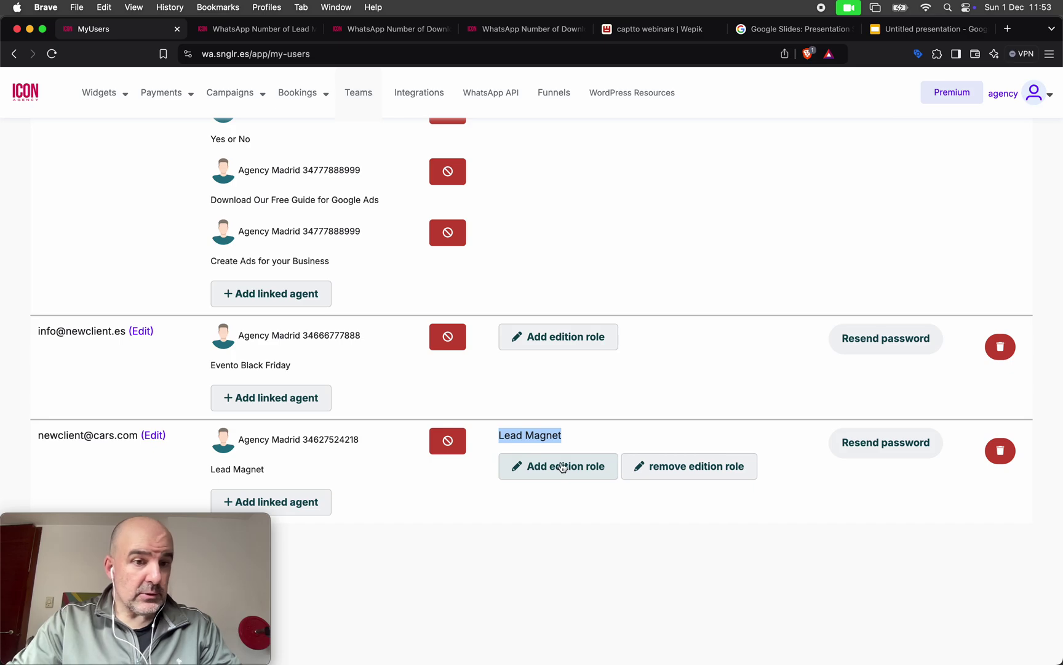
{"action": "left_click", "coordinate": [743, 465]}
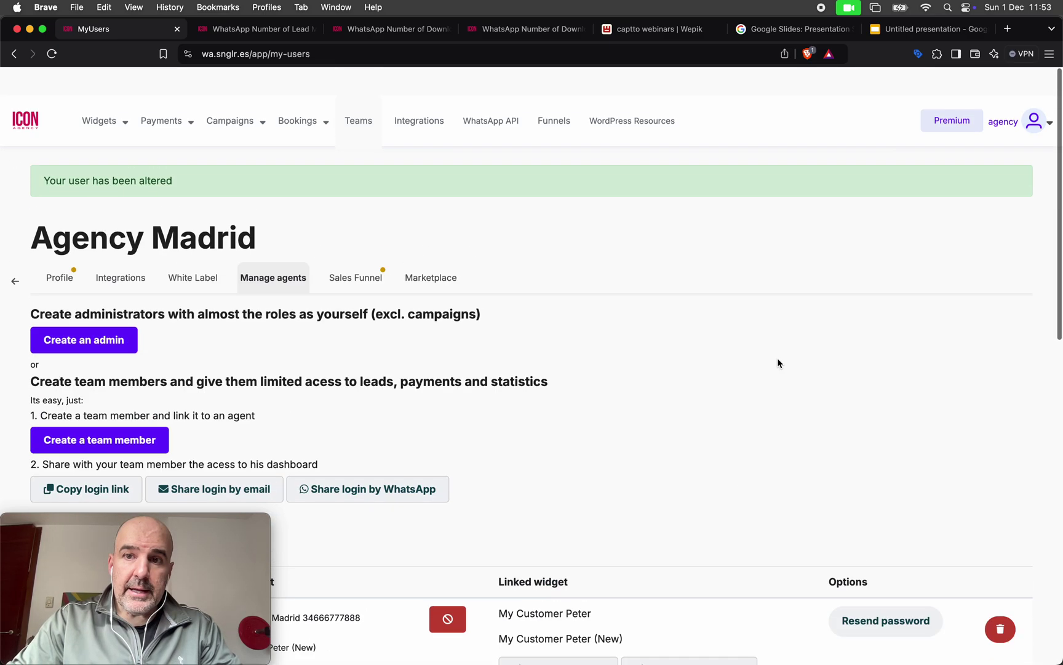
{"action": "left_click", "coordinate": [1036, 93]}
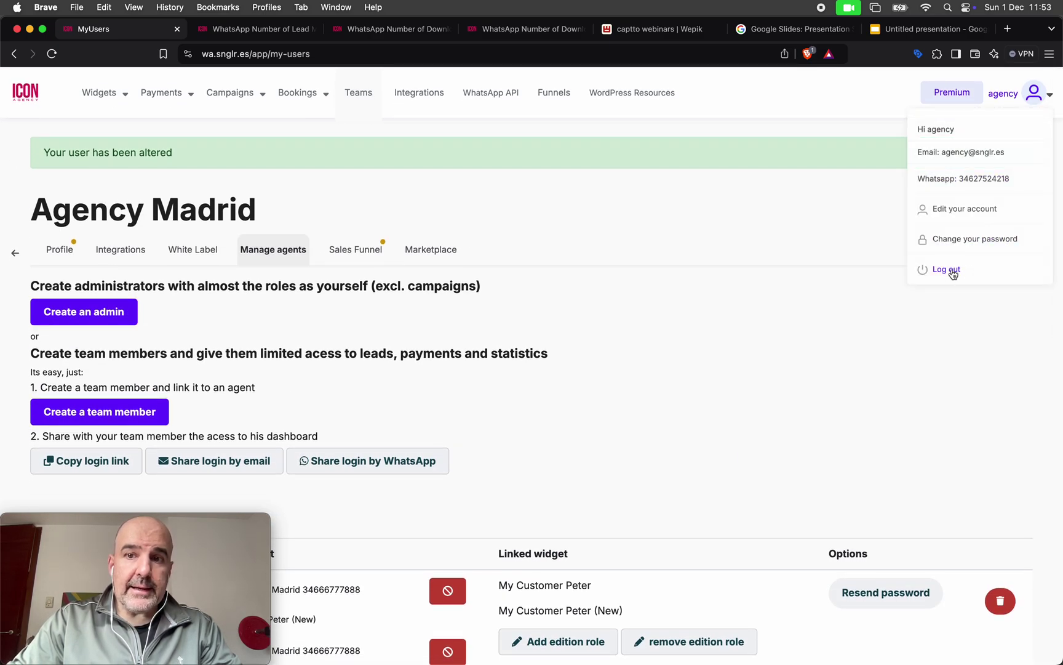
Step: Log out of the agency and sign in with the new client's saved login
{"action": "left_click", "coordinate": [953, 211]}
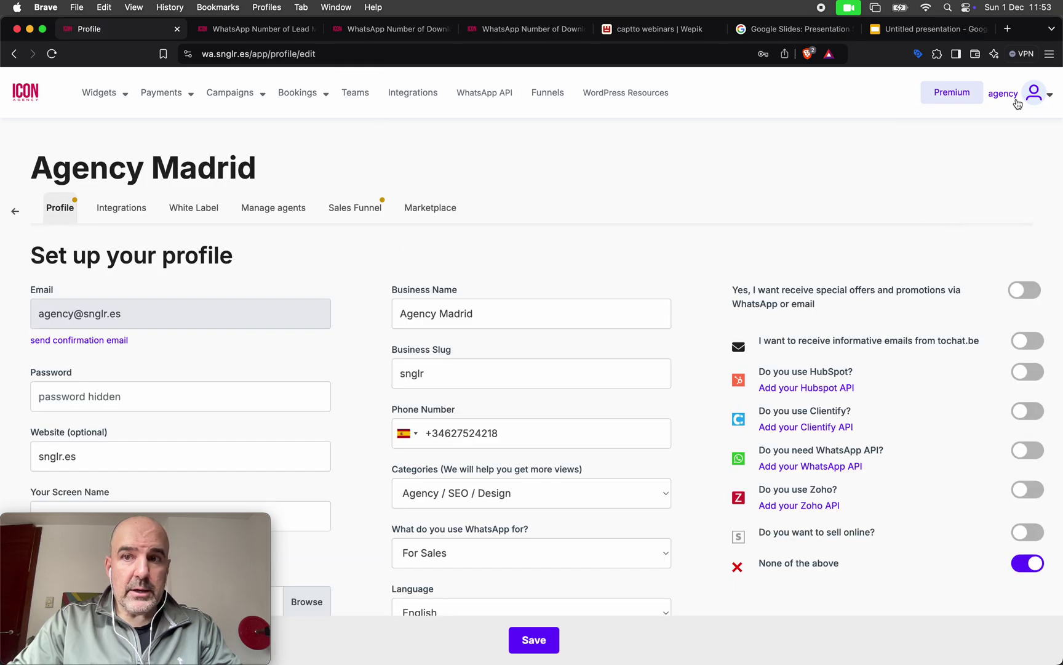
{"action": "left_click", "coordinate": [1036, 98]}
{"action": "left_click", "coordinate": [946, 268]}
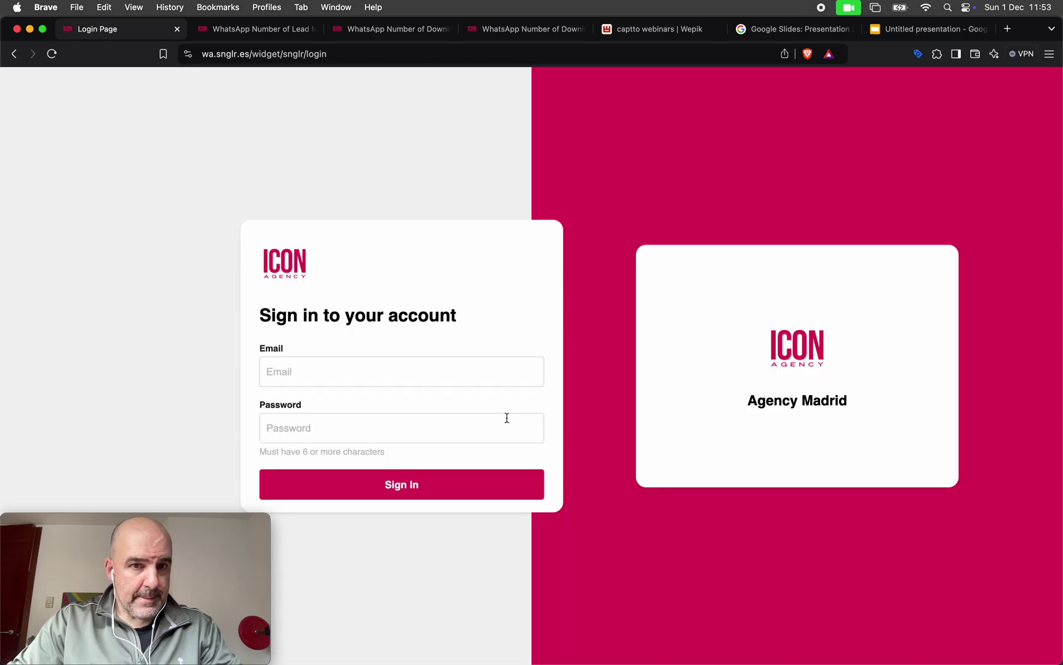
{"action": "left_click", "coordinate": [407, 372]}
{"action": "type", "text": "new"}
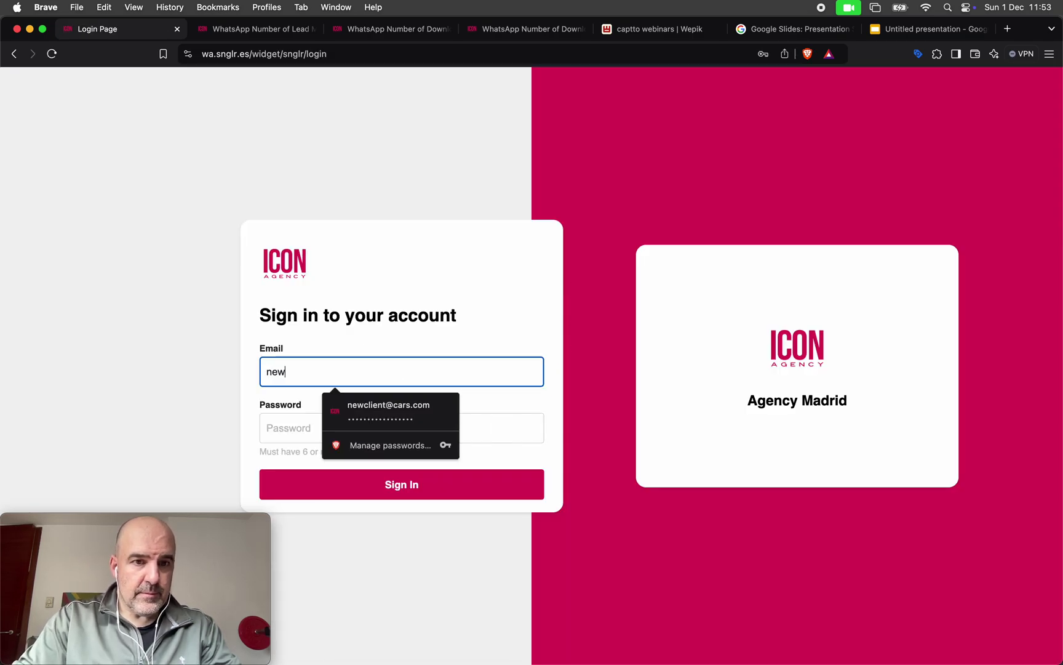
{"action": "left_click", "coordinate": [396, 411]}
{"action": "left_click", "coordinate": [404, 485]}
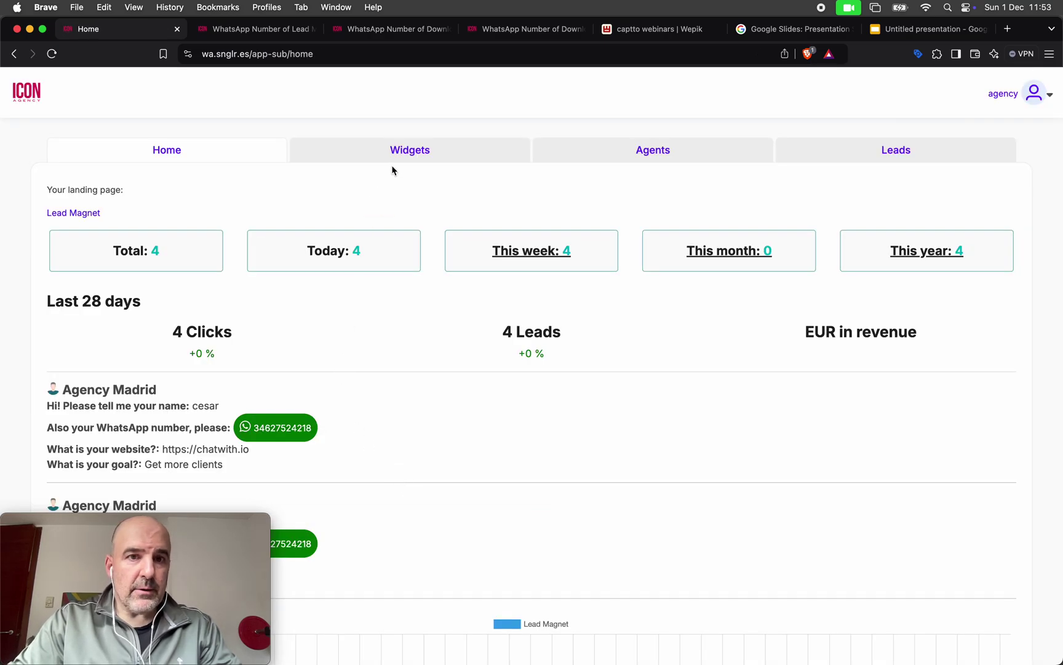
Step: View the client's editable widgets and bring up the Lead Magnet widget settings
{"action": "left_click", "coordinate": [392, 157]}
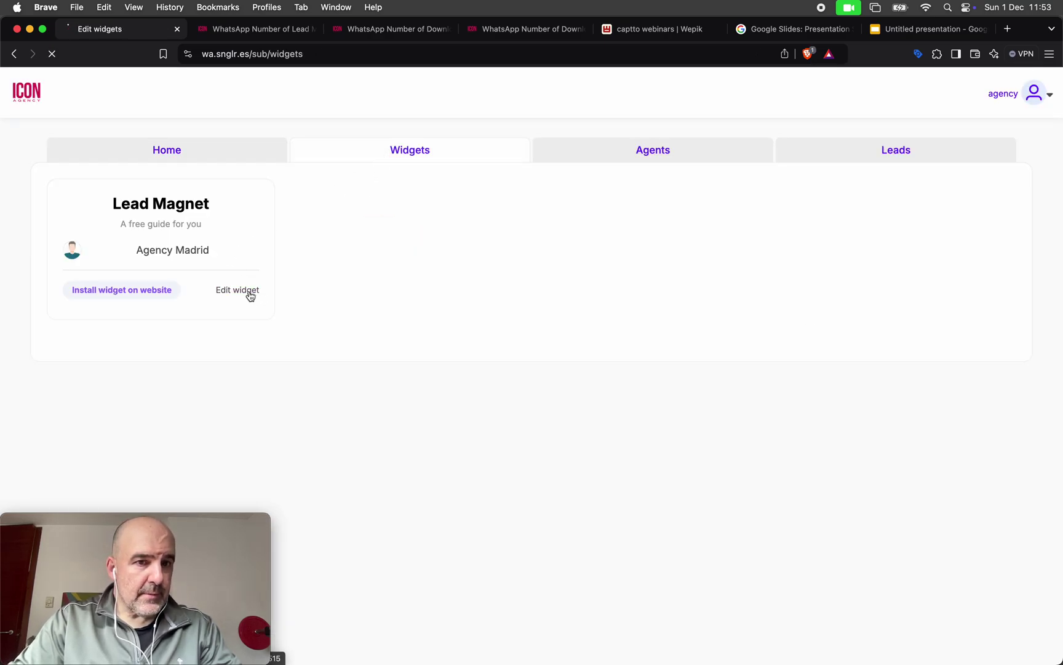
{"action": "left_click", "coordinate": [247, 294]}
{"action": "scroll", "coordinate": [336, 327], "scroll_direction": "down", "scroll_amount": 5}
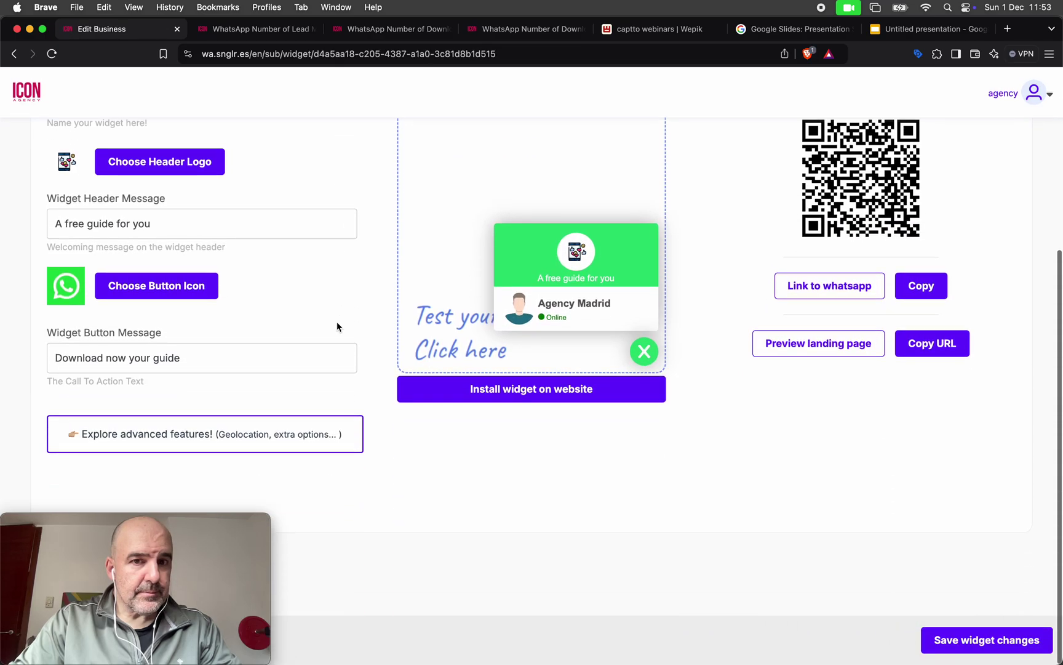
{"action": "scroll", "coordinate": [382, 264], "scroll_direction": "up", "scroll_amount": 5}
Step: Edit the Agency Madrid agent and scroll through its phone-number setup and form preview
{"action": "left_click", "coordinate": [598, 145]}
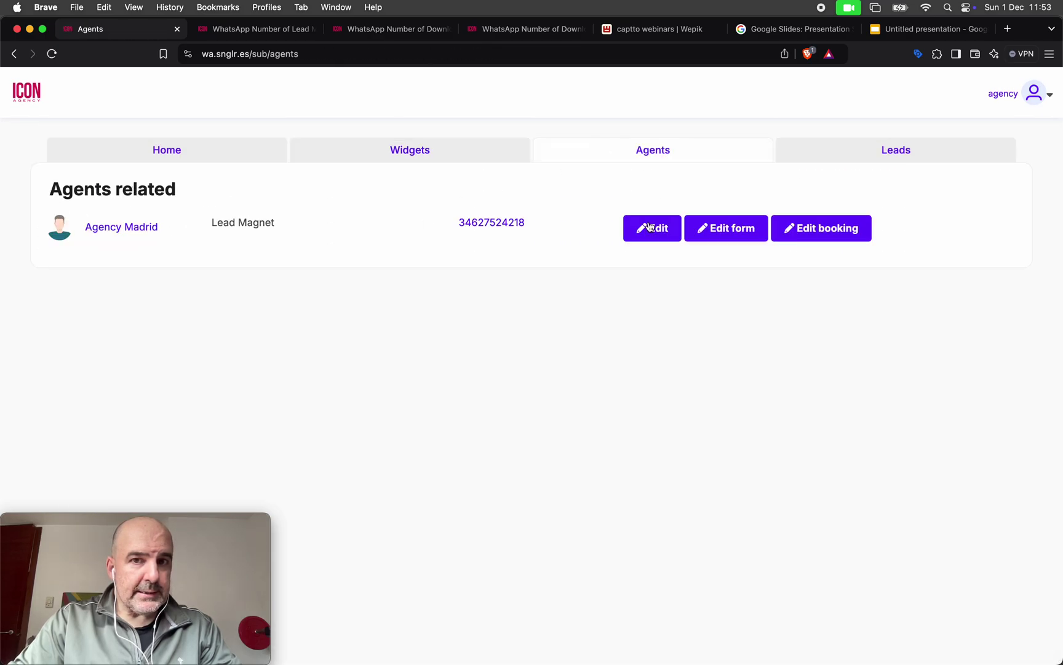
{"action": "left_click", "coordinate": [659, 229]}
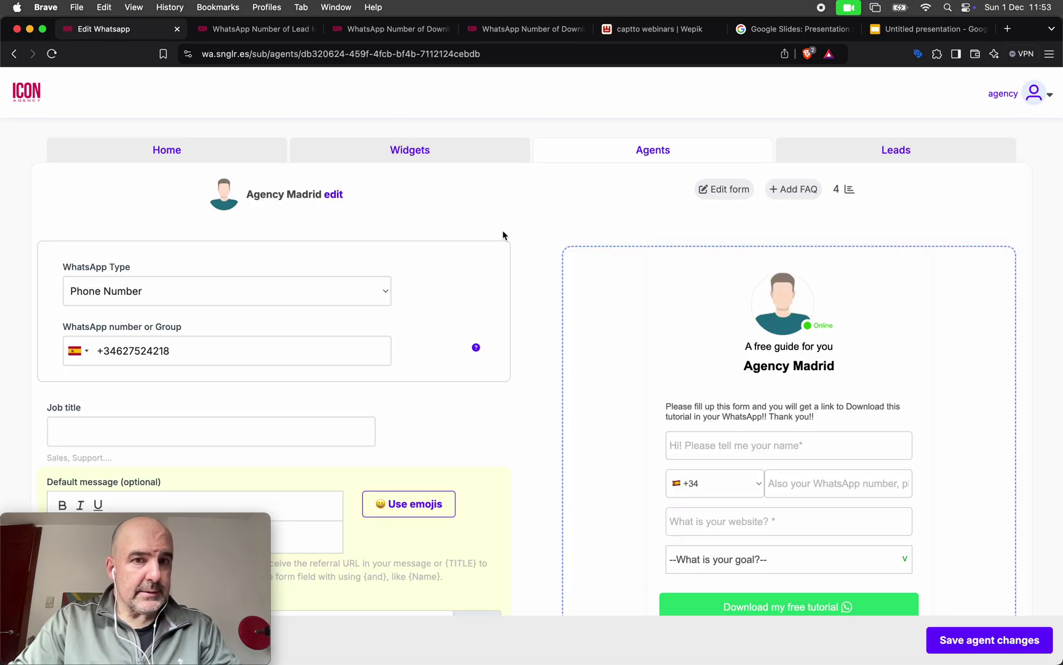
{"action": "scroll", "coordinate": [503, 235], "scroll_direction": "down", "scroll_amount": 5}
{"action": "scroll", "coordinate": [503, 235], "scroll_direction": "down", "scroll_amount": 8}
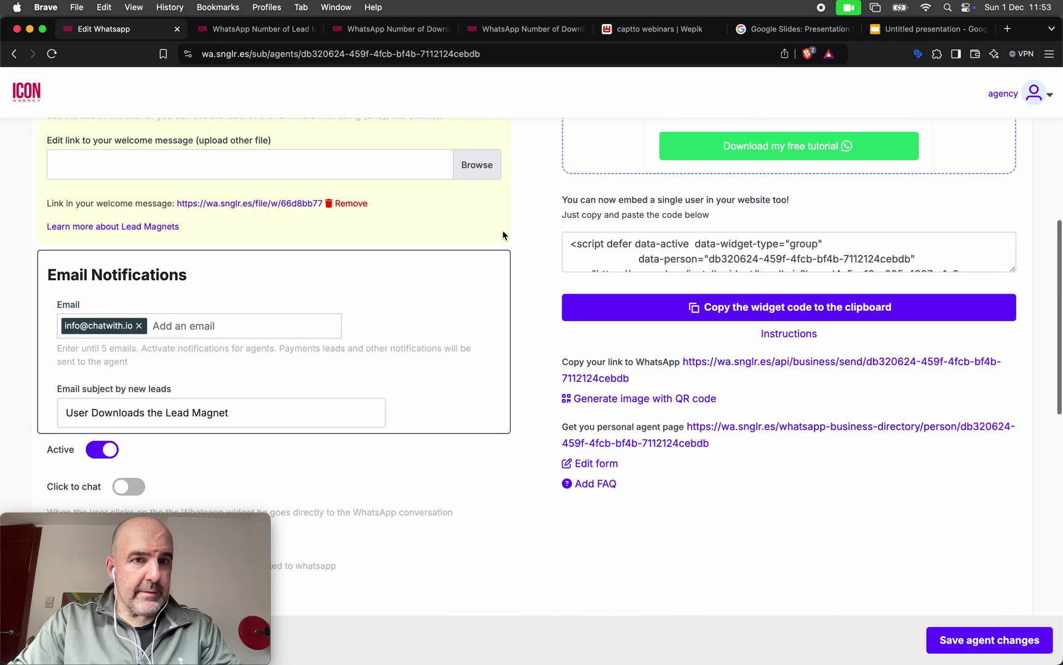
{"action": "scroll", "coordinate": [503, 235], "scroll_direction": "down", "scroll_amount": 11}
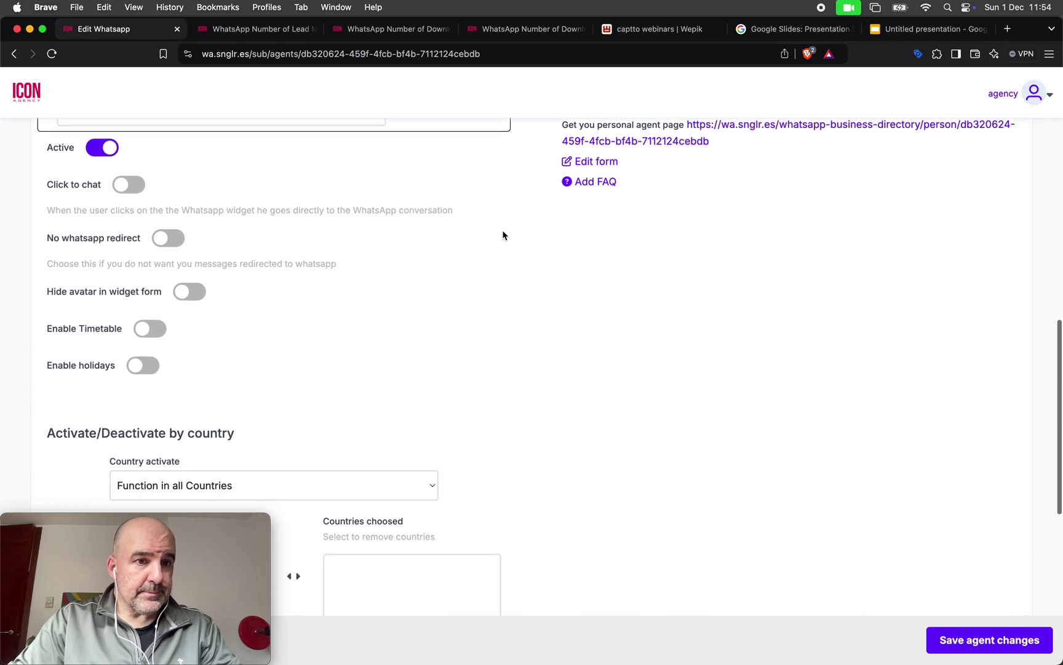
{"action": "scroll", "coordinate": [504, 235], "scroll_direction": "up", "scroll_amount": 20}
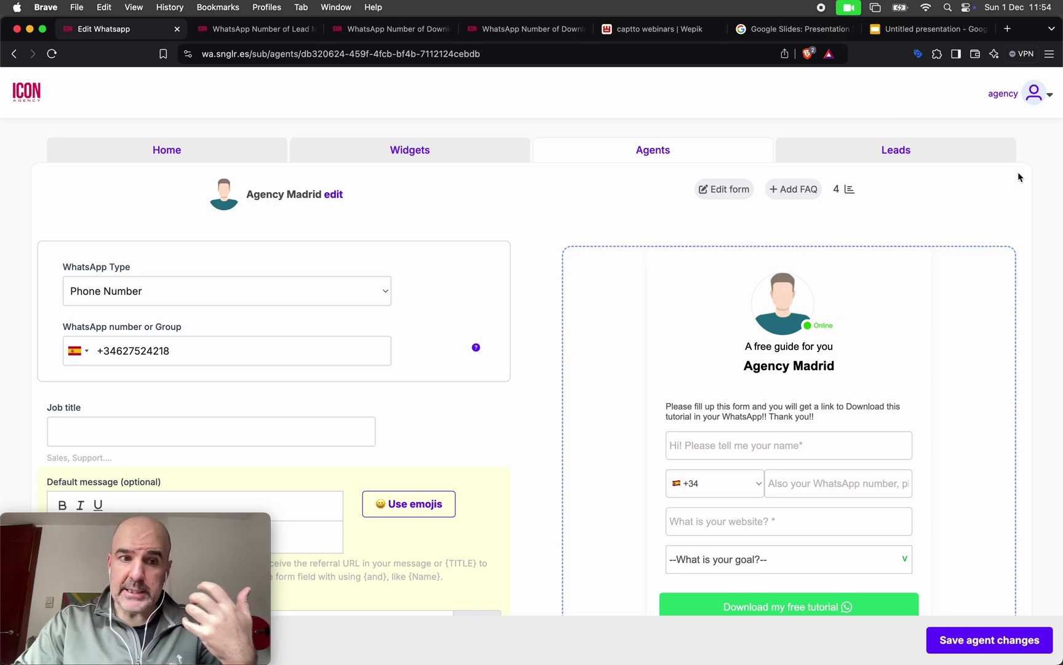
Step: Log out of the client and sign back in using the saved 'agency' autofill login
{"action": "left_click", "coordinate": [1036, 100]}
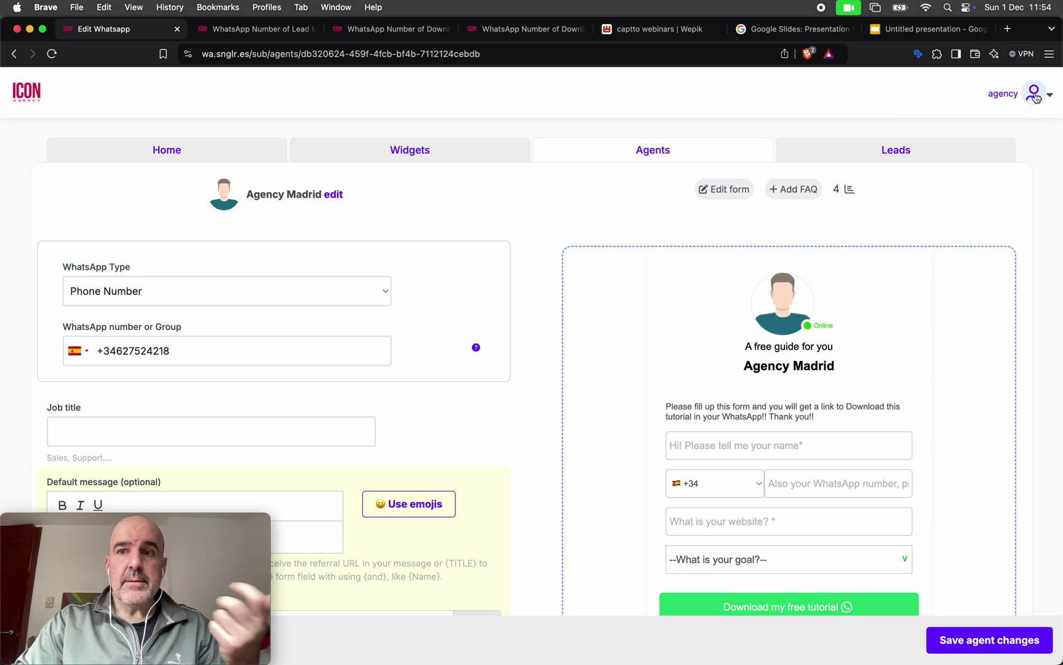
{"action": "left_click", "coordinate": [948, 209]}
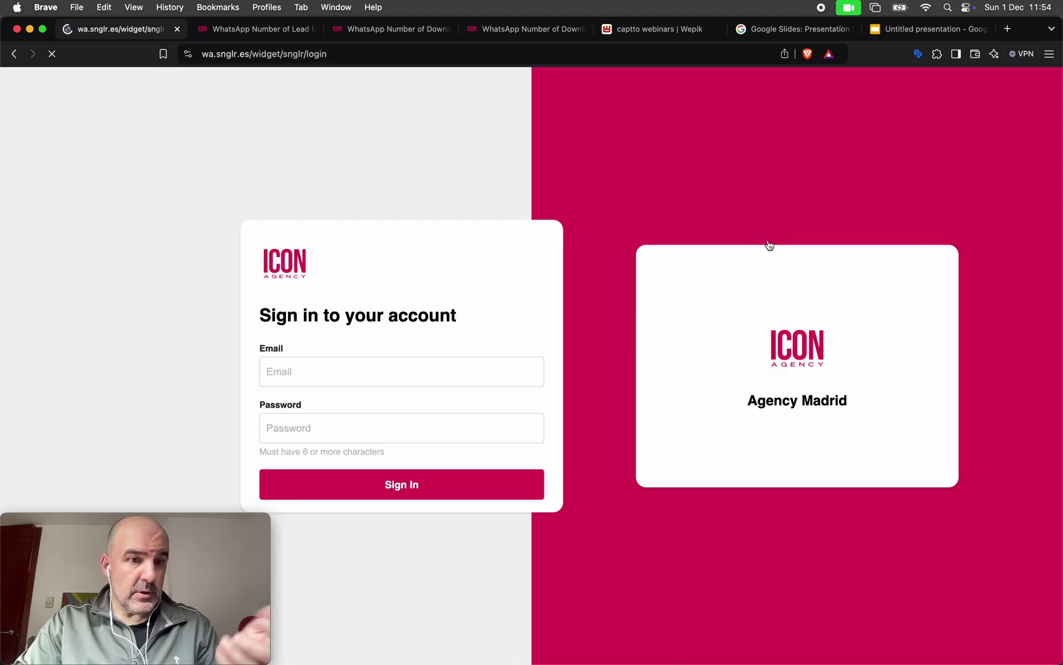
{"action": "left_click", "coordinate": [388, 370]}
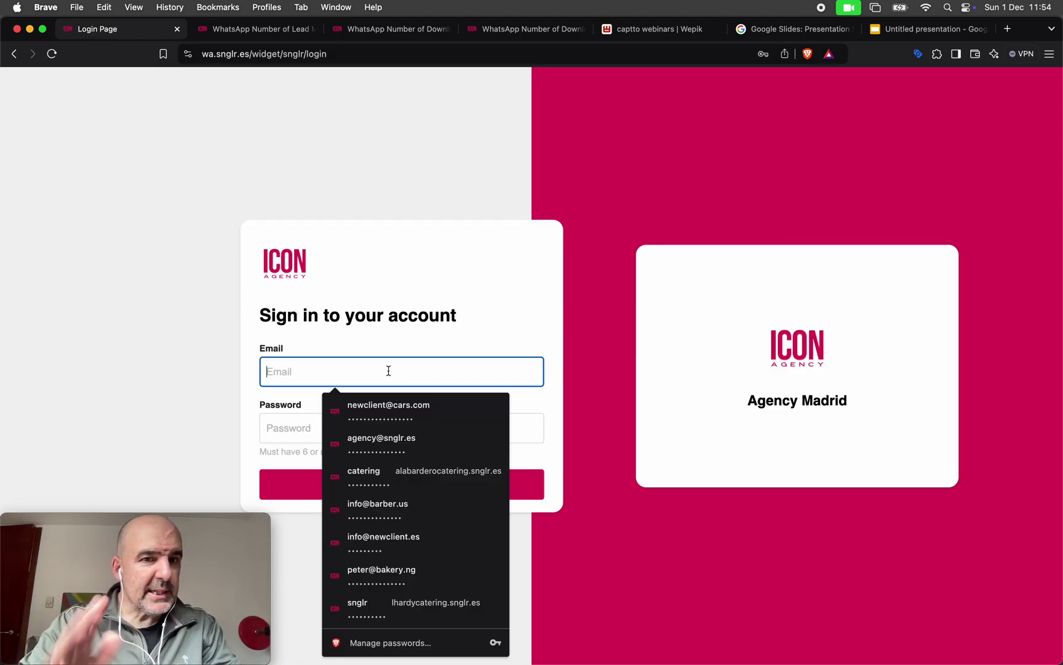
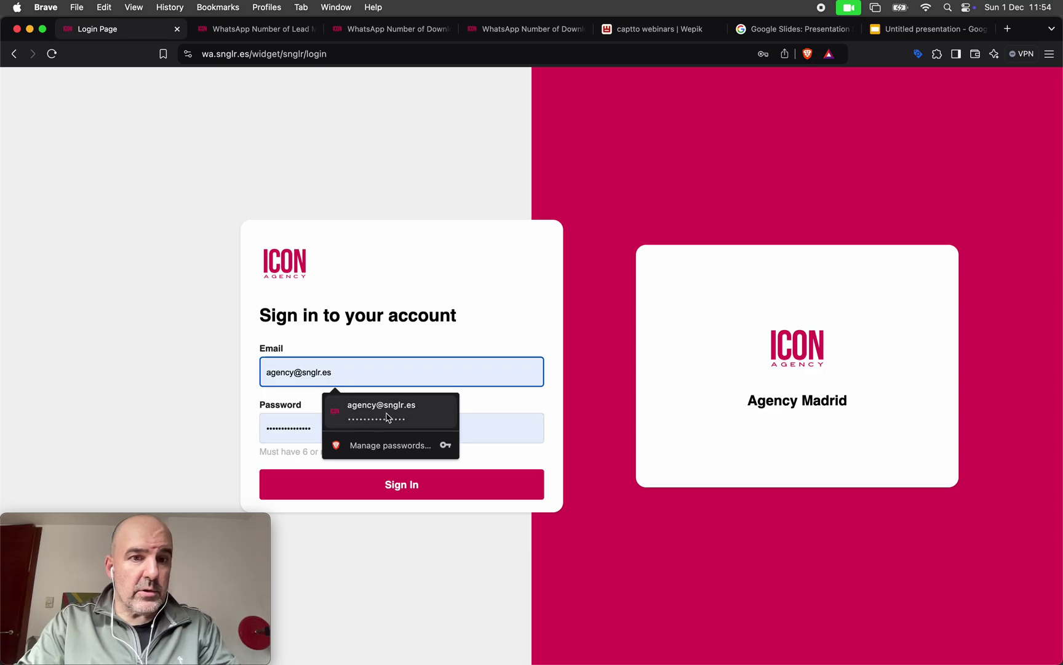
{"action": "left_click", "coordinate": [388, 412]}
{"action": "left_click", "coordinate": [399, 486]}
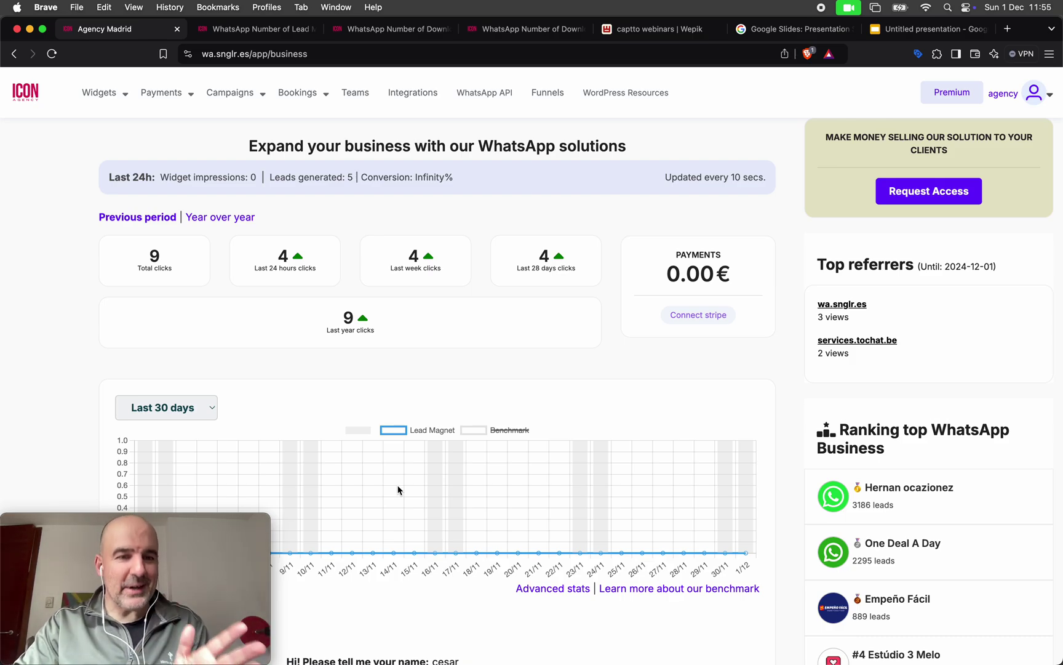
{"action": "left_click", "coordinate": [97, 99]}
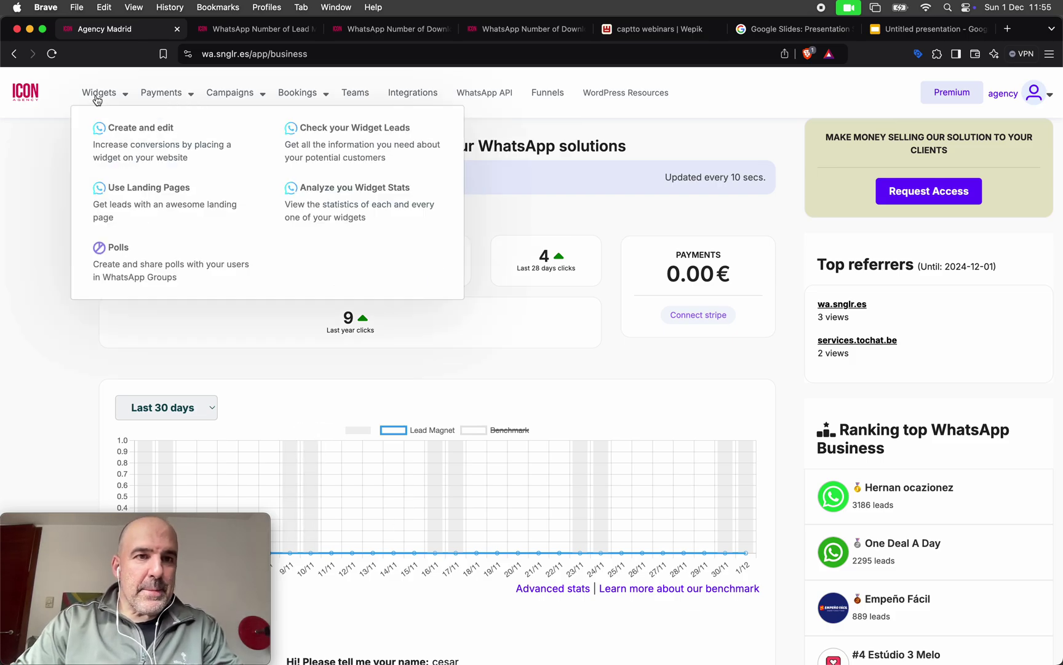
Step: Turn on 'Deactivate outbound services' in Lead Magnet's advanced settings and save the widget
{"action": "left_click", "coordinate": [114, 131]}
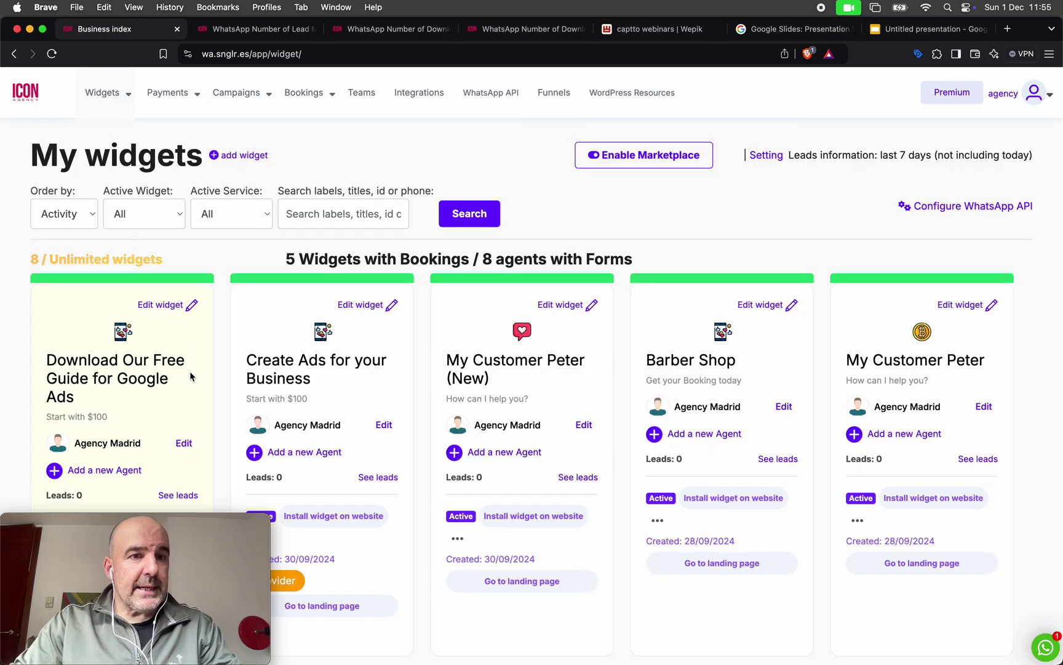
{"action": "scroll", "coordinate": [189, 371], "scroll_direction": "down", "scroll_amount": 10}
{"action": "left_click", "coordinate": [480, 371]}
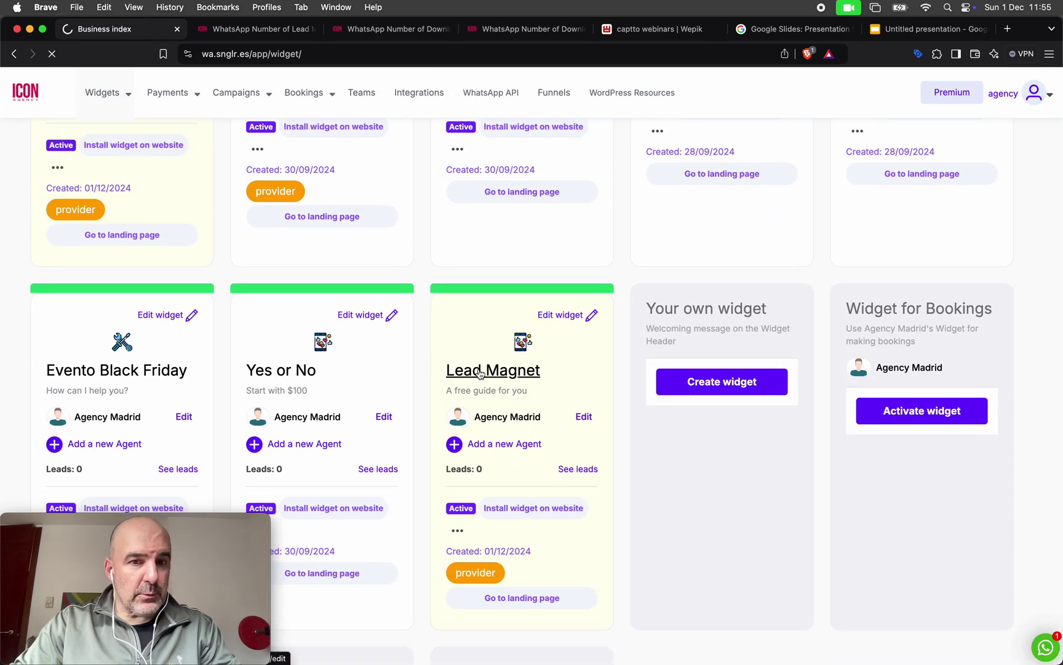
{"action": "scroll", "coordinate": [396, 348], "scroll_direction": "down", "scroll_amount": 3}
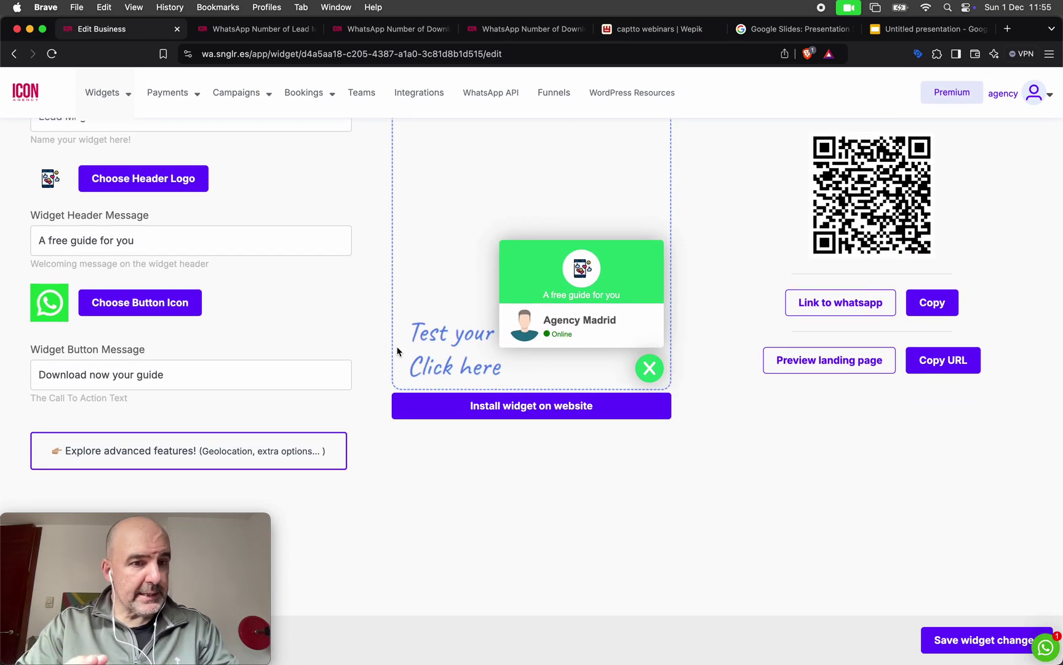
{"action": "left_click", "coordinate": [304, 465]}
{"action": "scroll", "coordinate": [305, 468], "scroll_direction": "down", "scroll_amount": 10}
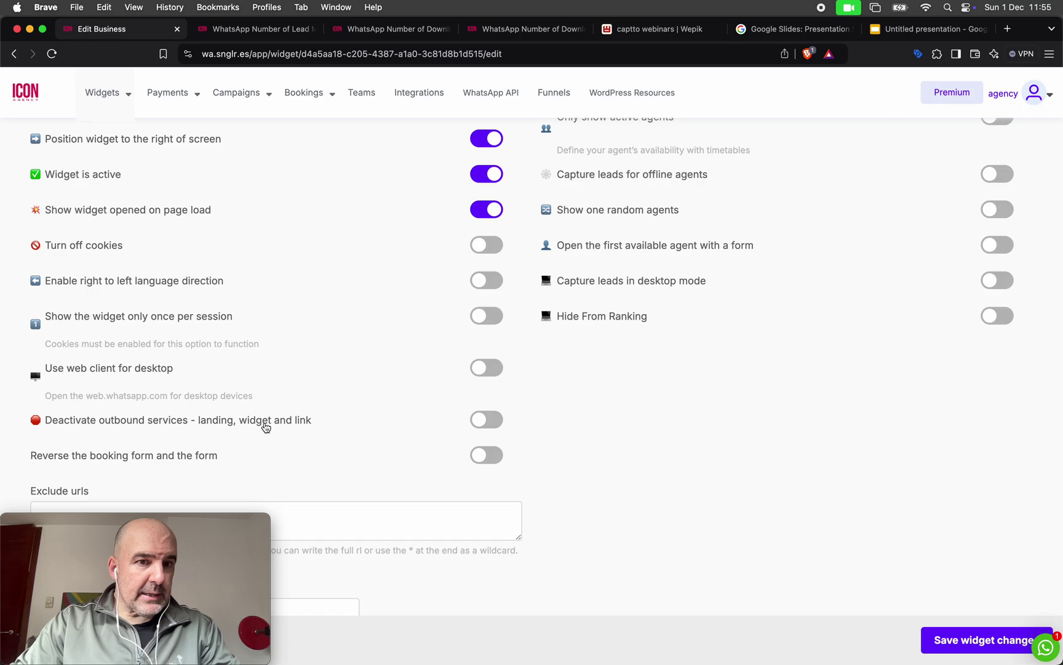
{"action": "left_click", "coordinate": [487, 421]}
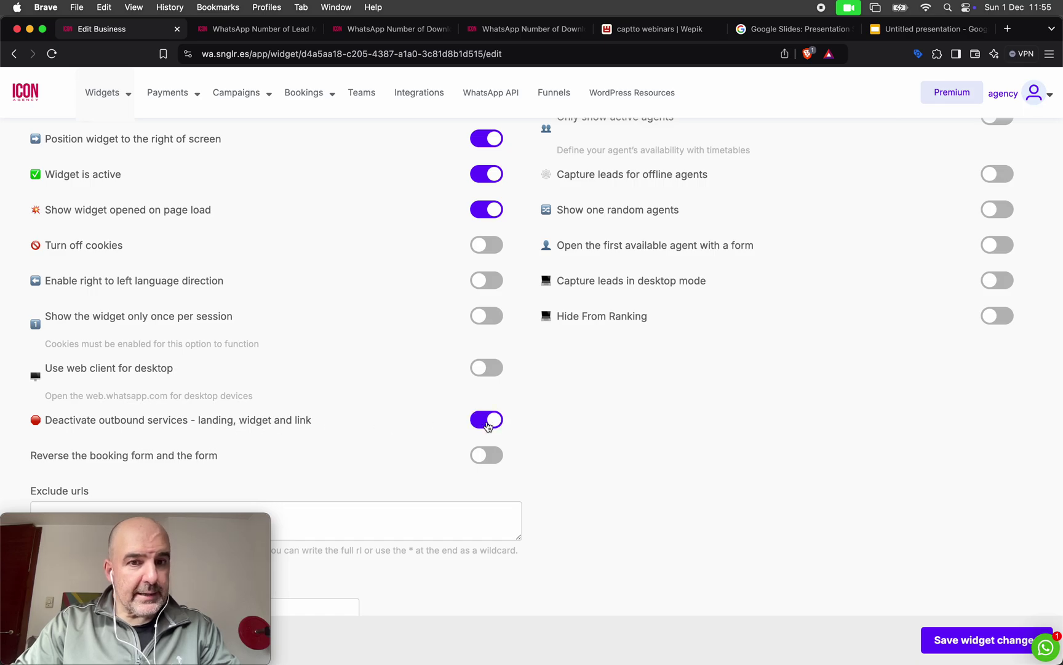
{"action": "left_click", "coordinate": [983, 647]}
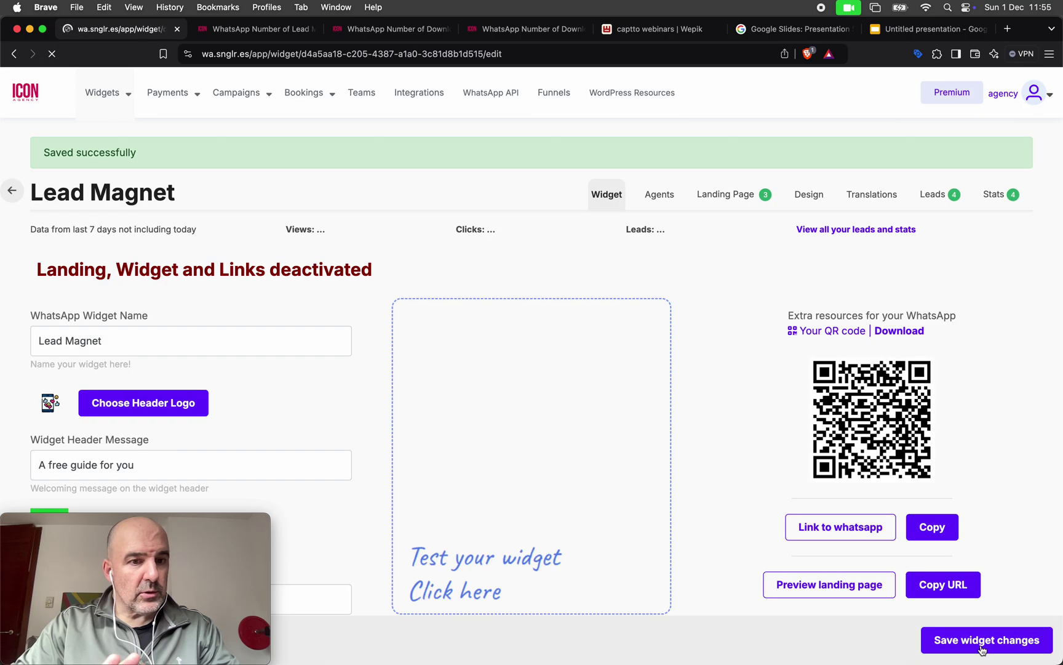
Step: Bring up the Lead Magnet widget's Landing Page settings with the Light theme
{"action": "scroll", "coordinate": [619, 413], "scroll_direction": "down", "scroll_amount": 2}
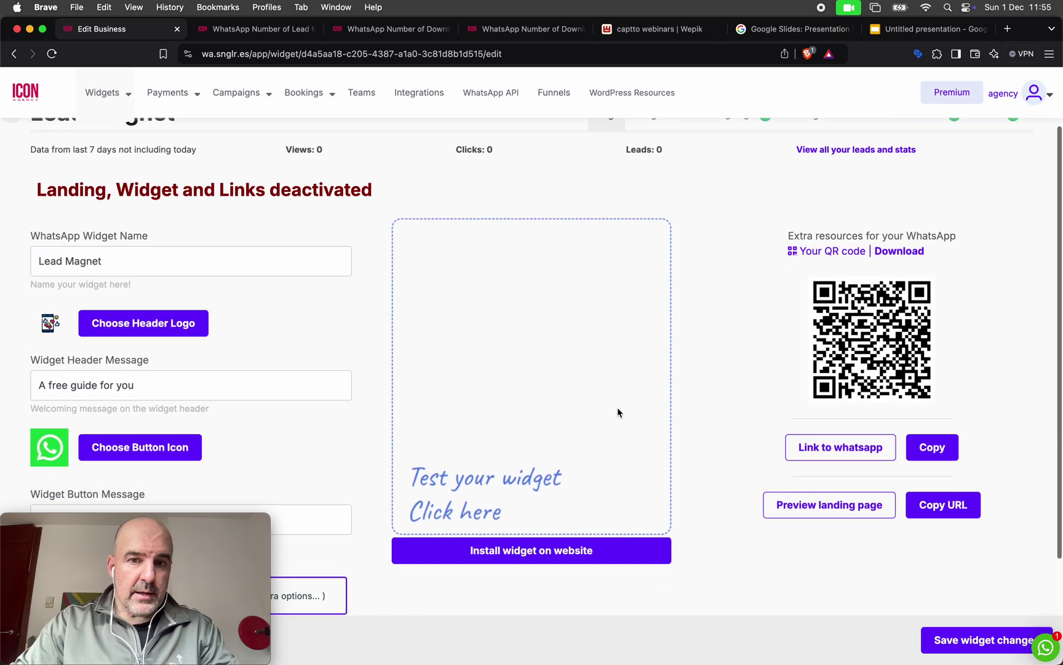
{"action": "scroll", "coordinate": [574, 410], "scroll_direction": "up", "scroll_amount": 3}
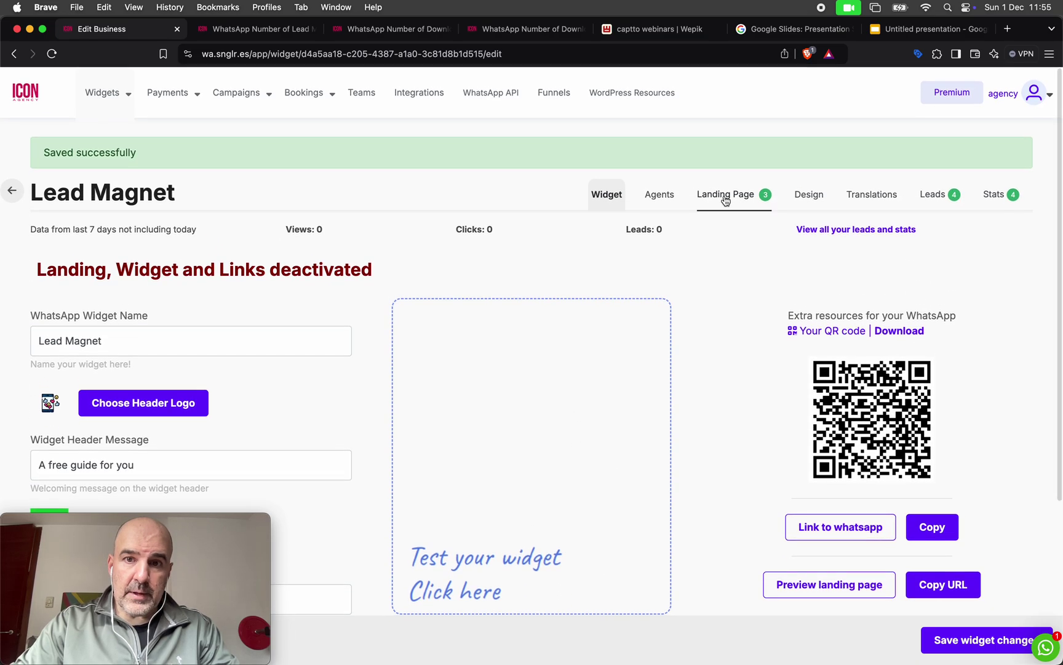
{"action": "left_click", "coordinate": [727, 195]}
{"action": "scroll", "coordinate": [627, 416], "scroll_direction": "down", "scroll_amount": 5}
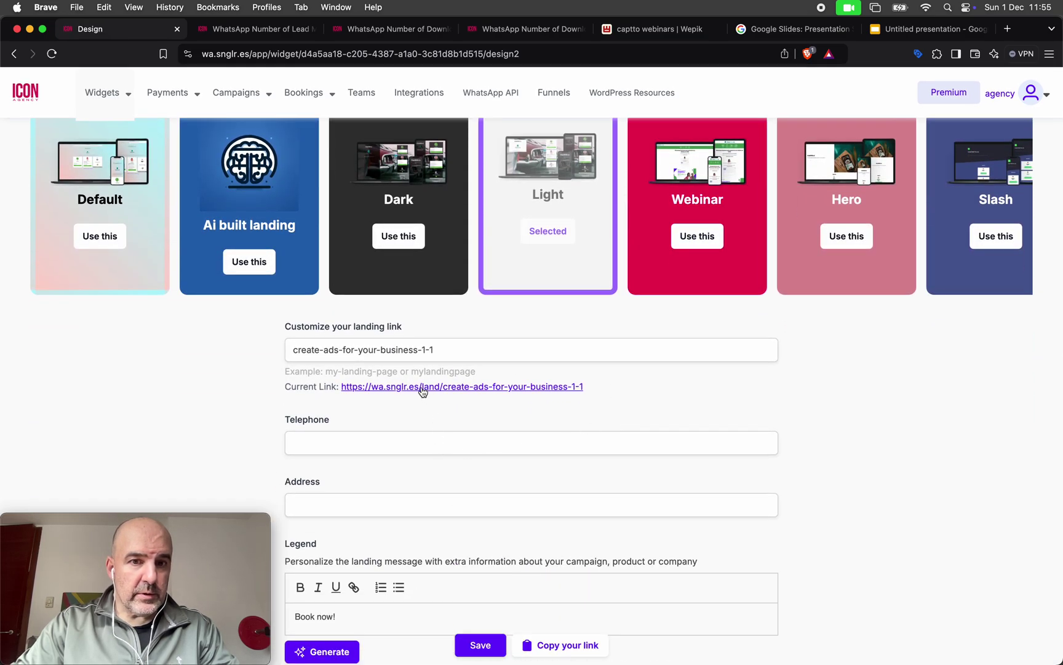
Step: Confirm the Lead Magnet landing link shows the 404 'This resource is no longer active' page, then return to its settings
{"action": "left_click", "coordinate": [423, 388]}
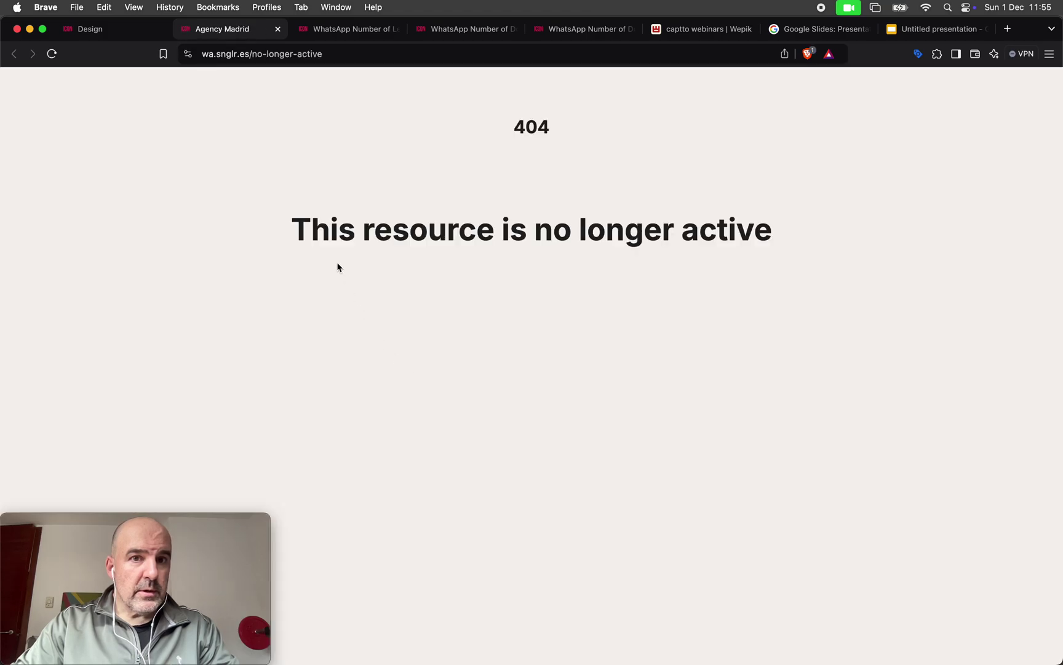
{"action": "left_click", "coordinate": [286, 62]}
{"action": "left_click", "coordinate": [293, 145]}
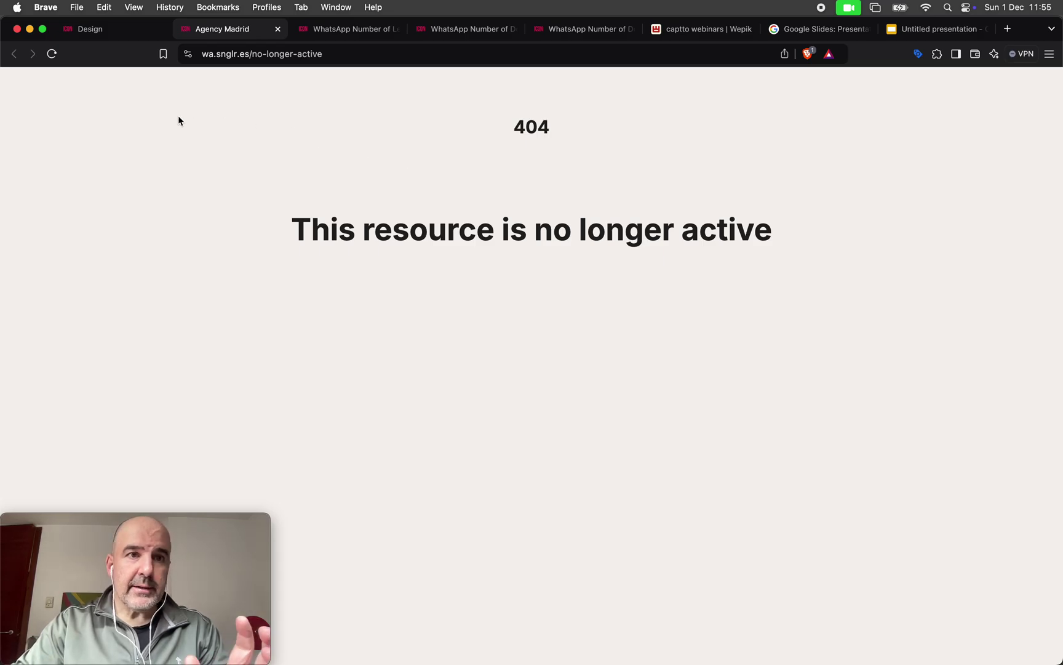
{"action": "left_click", "coordinate": [94, 29]}
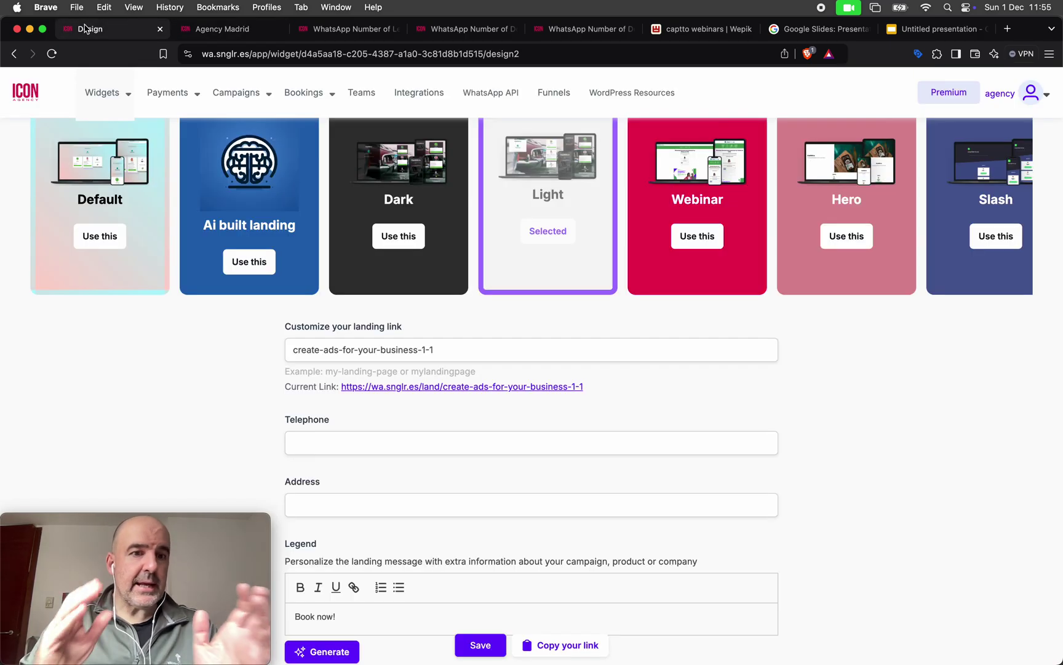
{"action": "scroll", "coordinate": [138, 280], "scroll_direction": "up", "scroll_amount": 5}
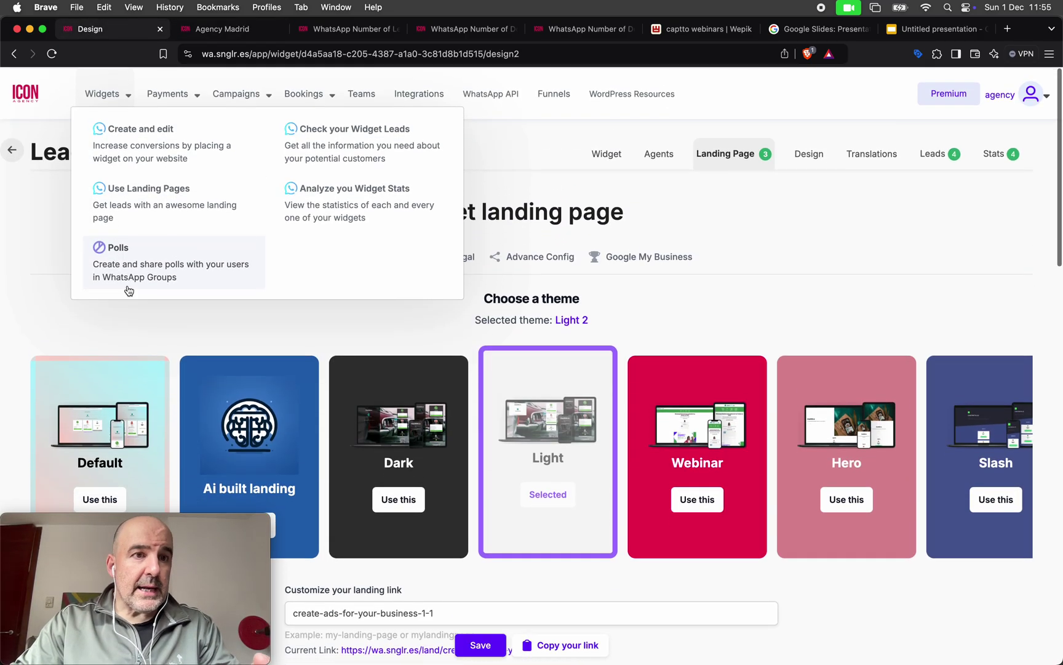
Step: Check in Widgets > Create and edit that the Lead Magnet card reads Draft and DEACTIVATED
{"action": "mouse_move", "coordinate": [104, 94]}
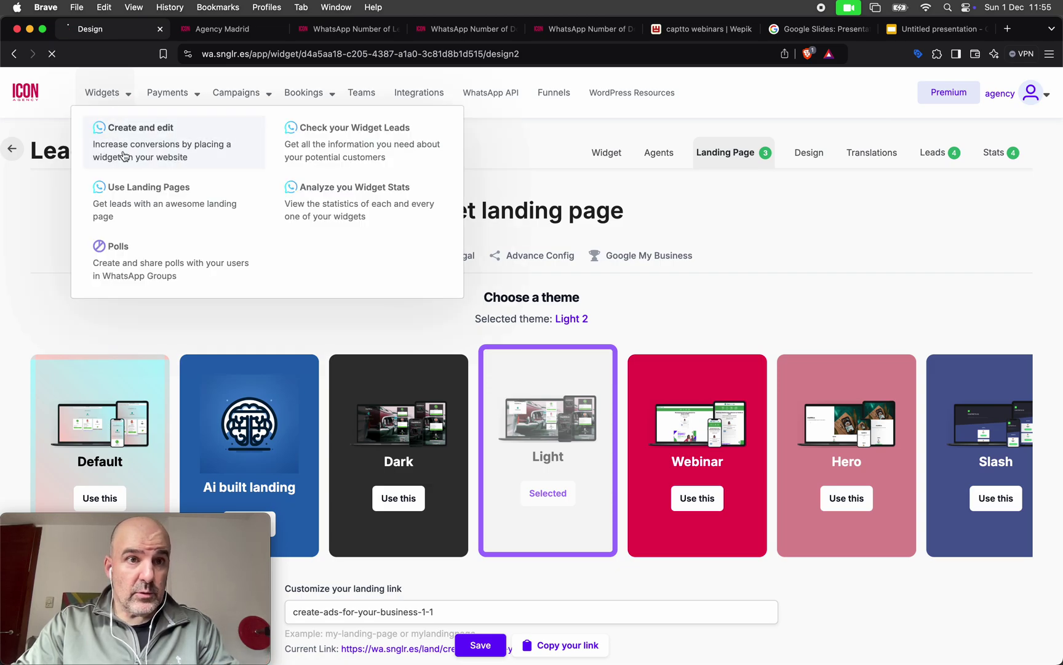
{"action": "left_click", "coordinate": [123, 148]}
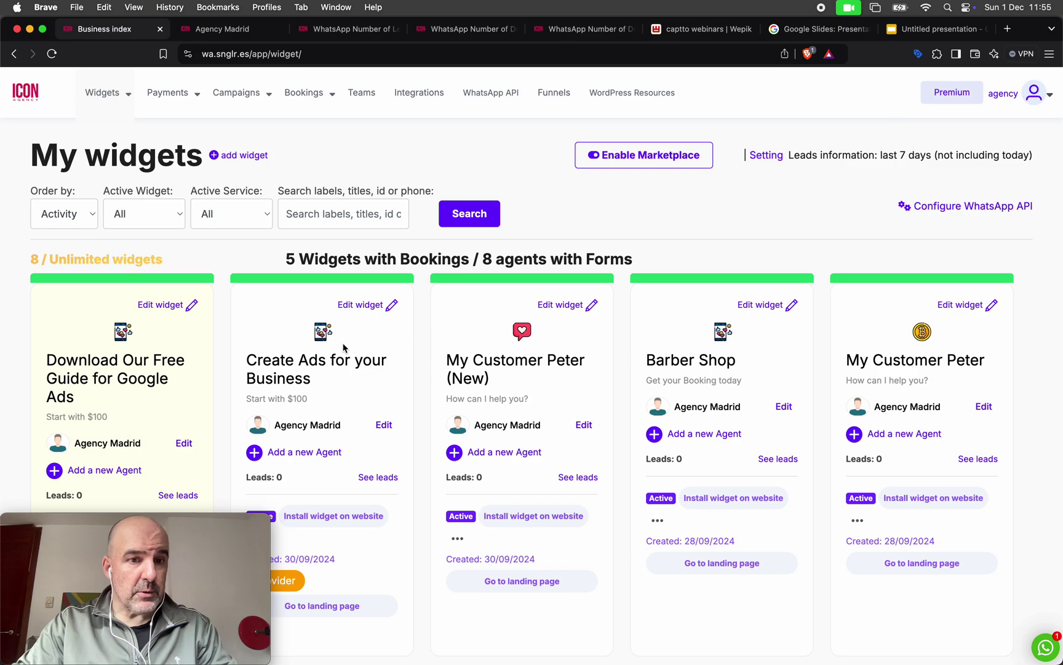
{"action": "scroll", "coordinate": [343, 348], "scroll_direction": "down", "scroll_amount": 10}
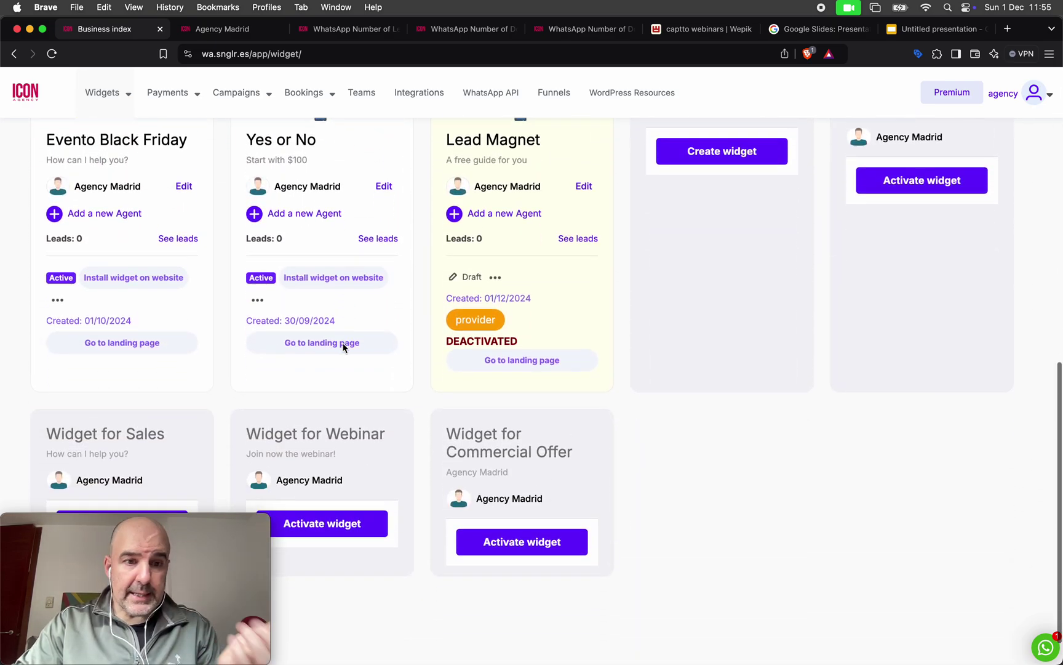
{"action": "scroll", "coordinate": [443, 403], "scroll_direction": "up", "scroll_amount": 1}
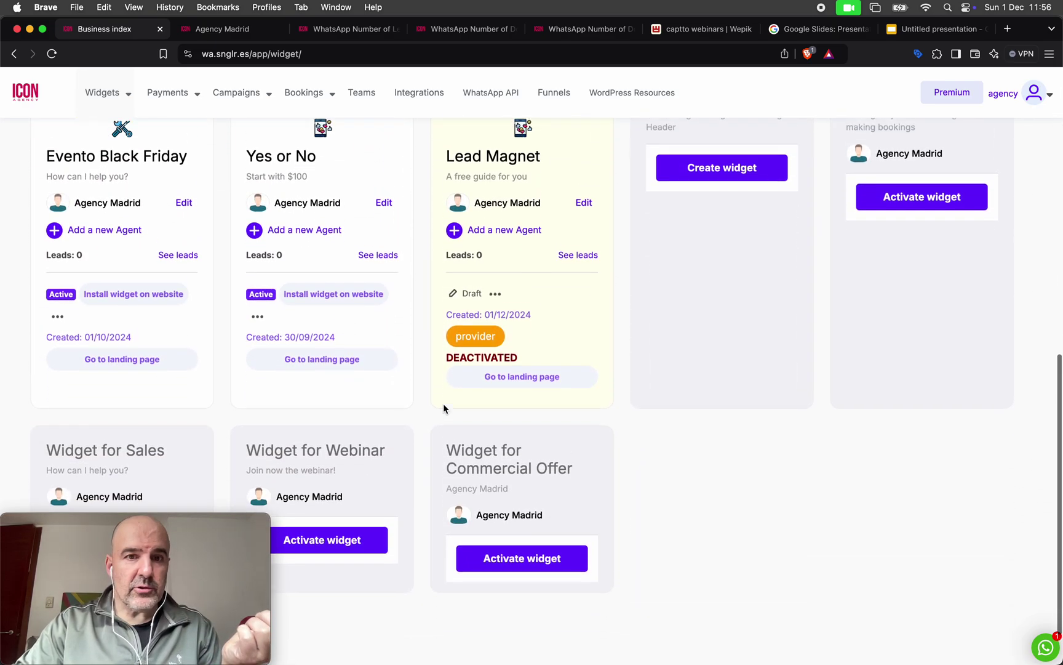
{"action": "scroll", "coordinate": [443, 403], "scroll_direction": "up", "scroll_amount": 10}
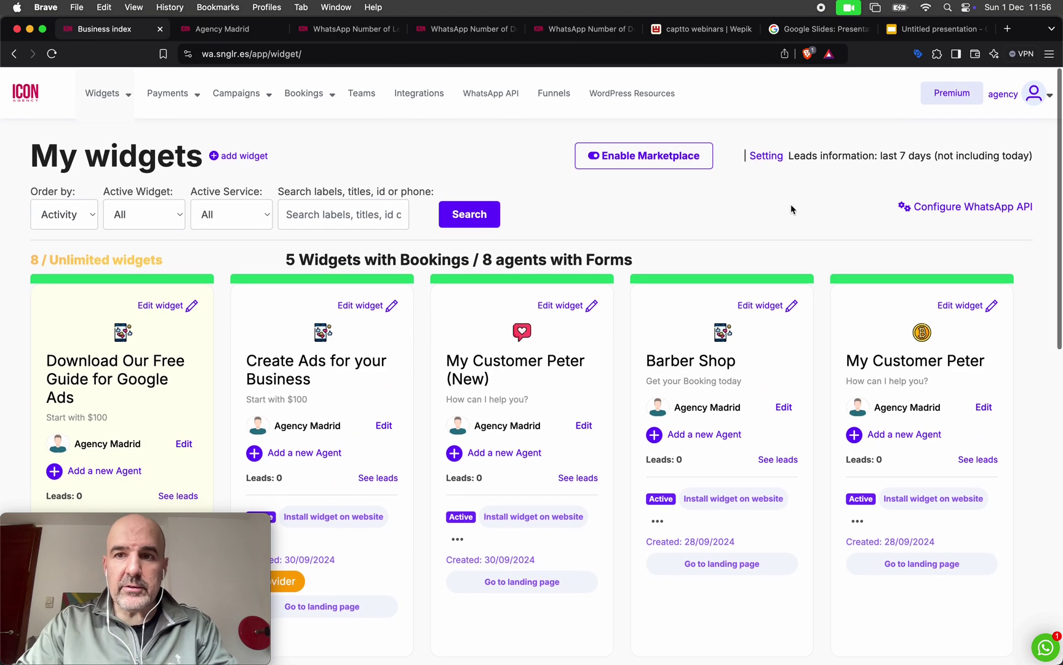
{"action": "left_click", "coordinate": [1039, 95]}
Step: Log out of the agency account and sign in with the saved client login
{"action": "left_click", "coordinate": [946, 270]}
{"action": "left_click", "coordinate": [474, 366]}
{"action": "type", "text": "new"}
{"action": "left_click", "coordinate": [419, 405]}
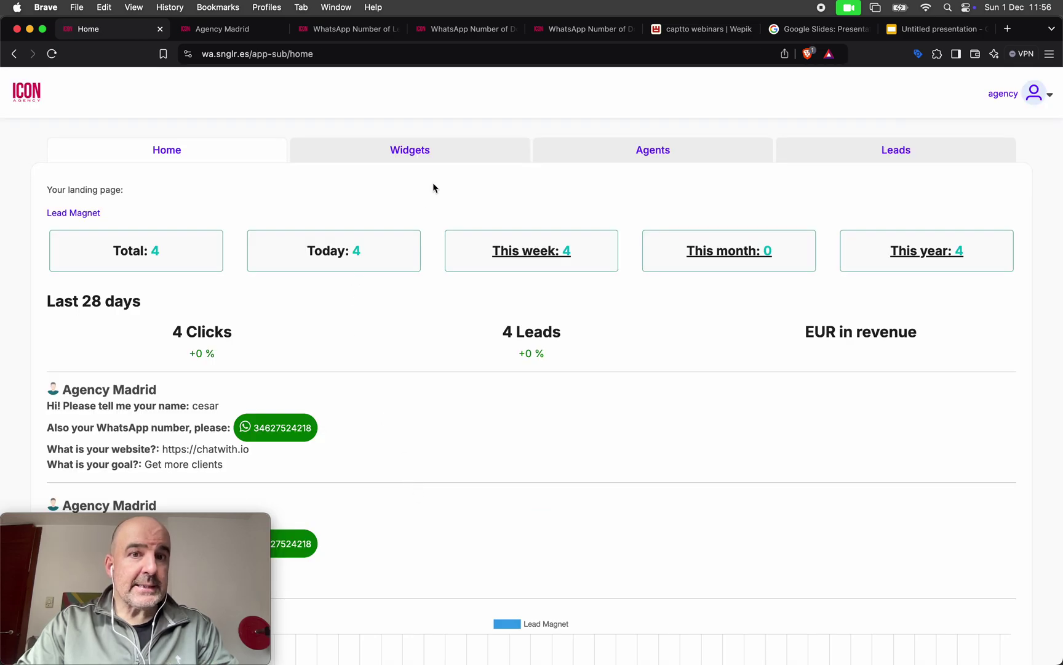
Step: Browse the client's Leads, Agents, Widgets and Home tabs, with Lead Magnet's 4 clicks and 4 leads
{"action": "left_click", "coordinate": [856, 148]}
{"action": "left_click", "coordinate": [683, 158]}
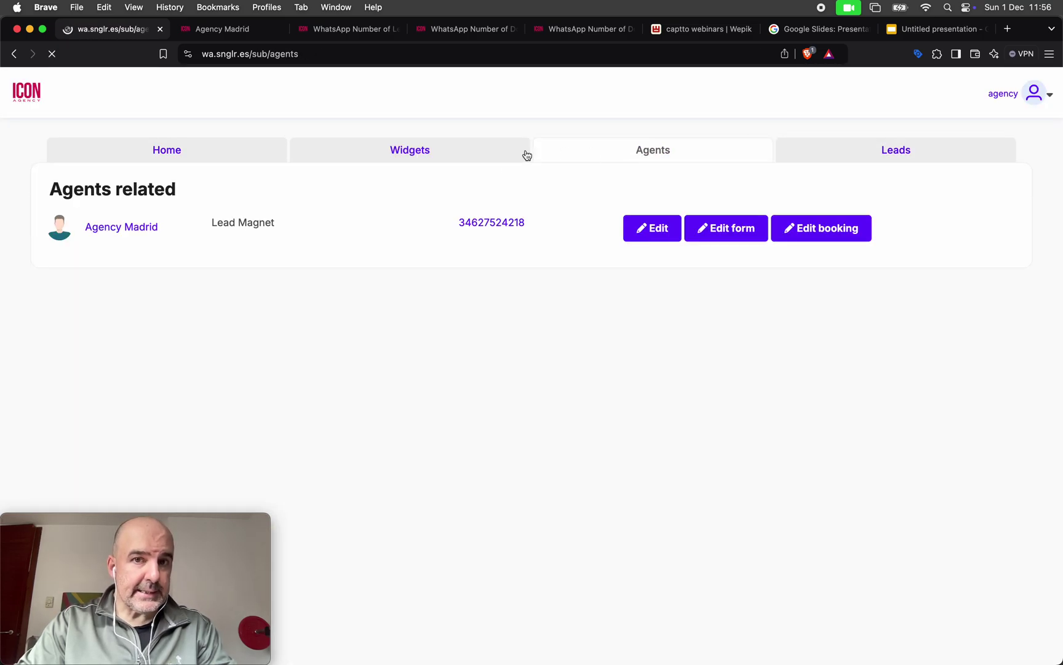
{"action": "left_click", "coordinate": [482, 157]}
{"action": "left_click", "coordinate": [203, 158]}
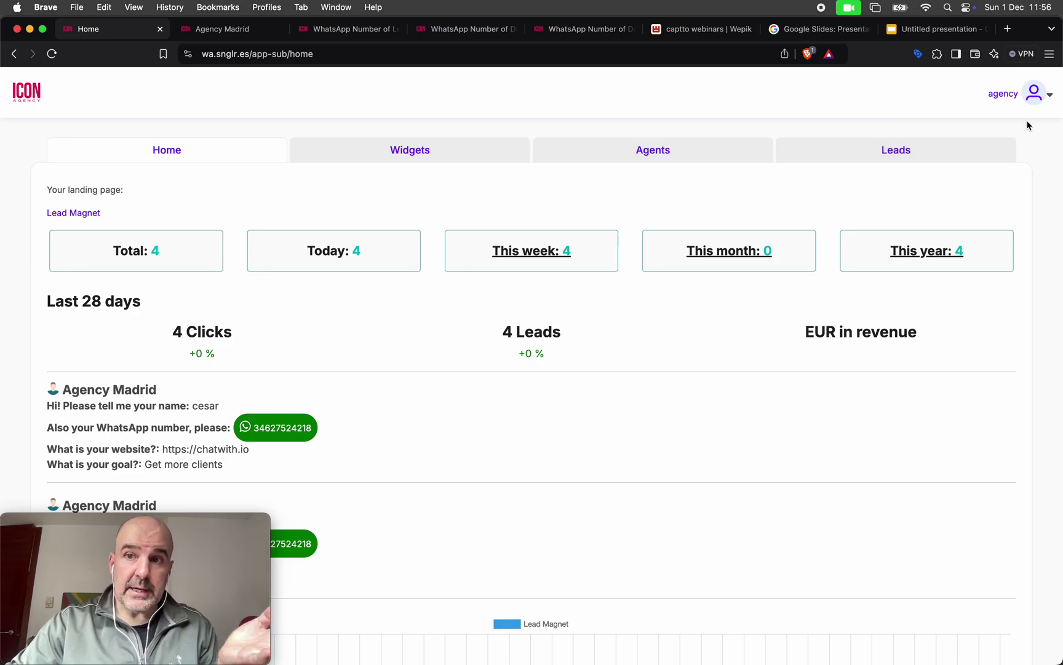
{"action": "left_click", "coordinate": [1035, 93]}
Step: Log out of the client account and sign in with the saved agency login
{"action": "left_click", "coordinate": [947, 210]}
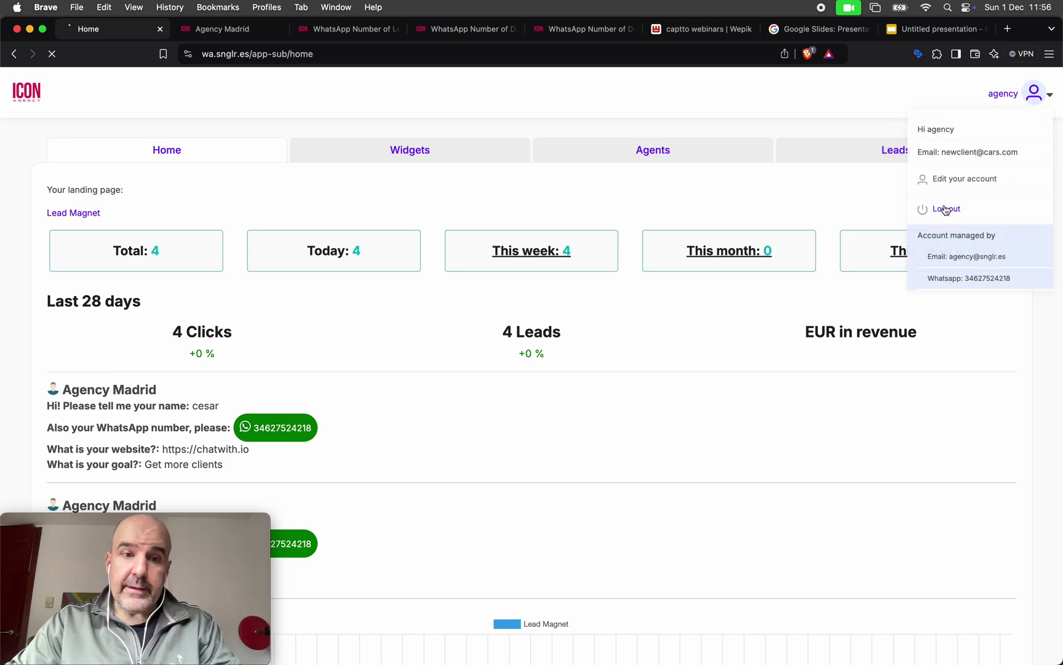
{"action": "left_click", "coordinate": [426, 370]}
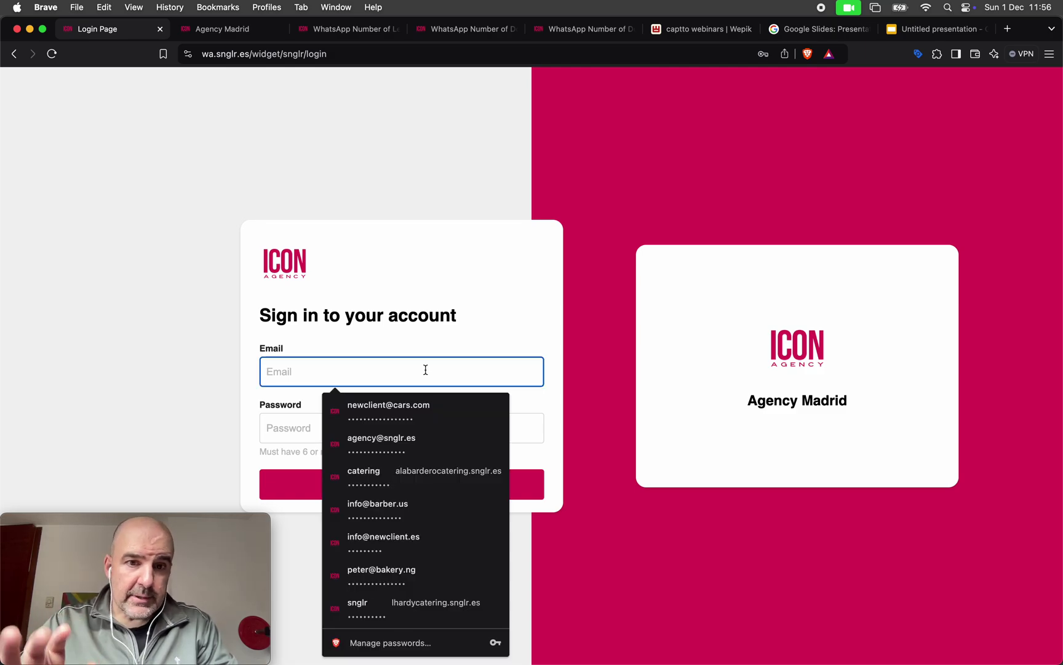
{"action": "left_click", "coordinate": [414, 443]}
{"action": "left_click", "coordinate": [371, 492]}
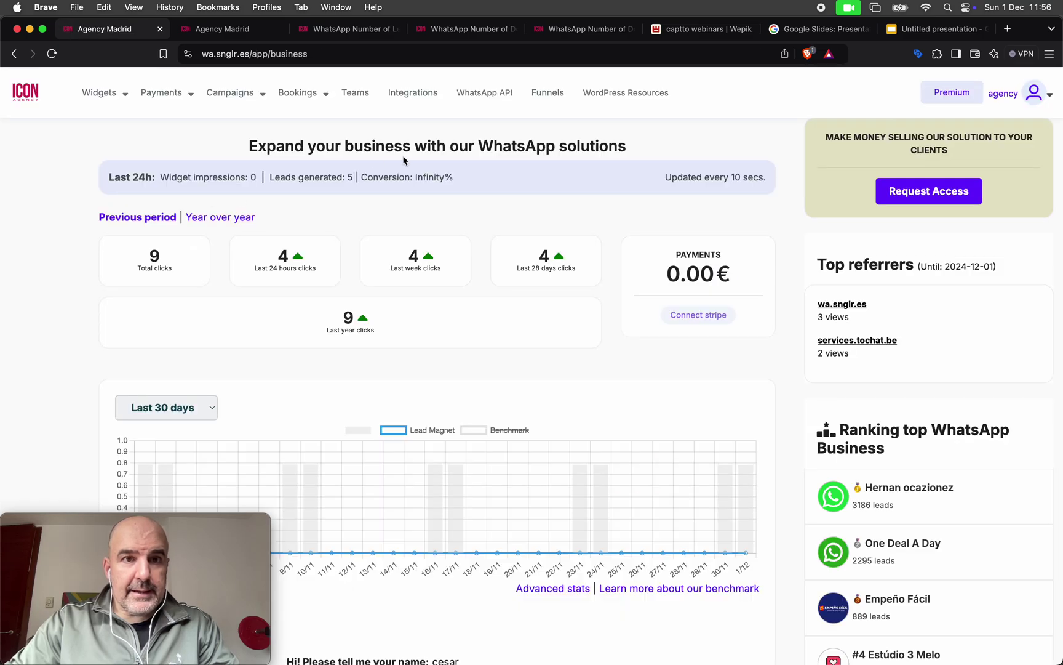
Step: Show the Teams page's Members of the team list, including the Lead Magnet client
{"action": "left_click", "coordinate": [356, 96]}
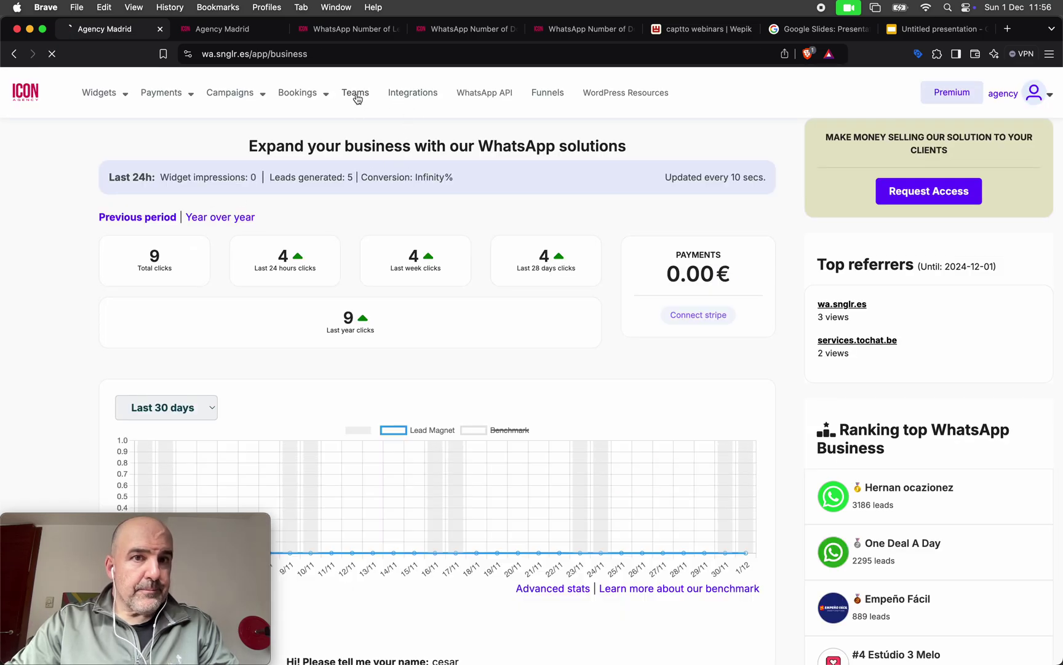
{"action": "scroll", "coordinate": [458, 381], "scroll_direction": "down", "scroll_amount": 10}
{"action": "scroll", "coordinate": [458, 382], "scroll_direction": "down", "scroll_amount": 1}
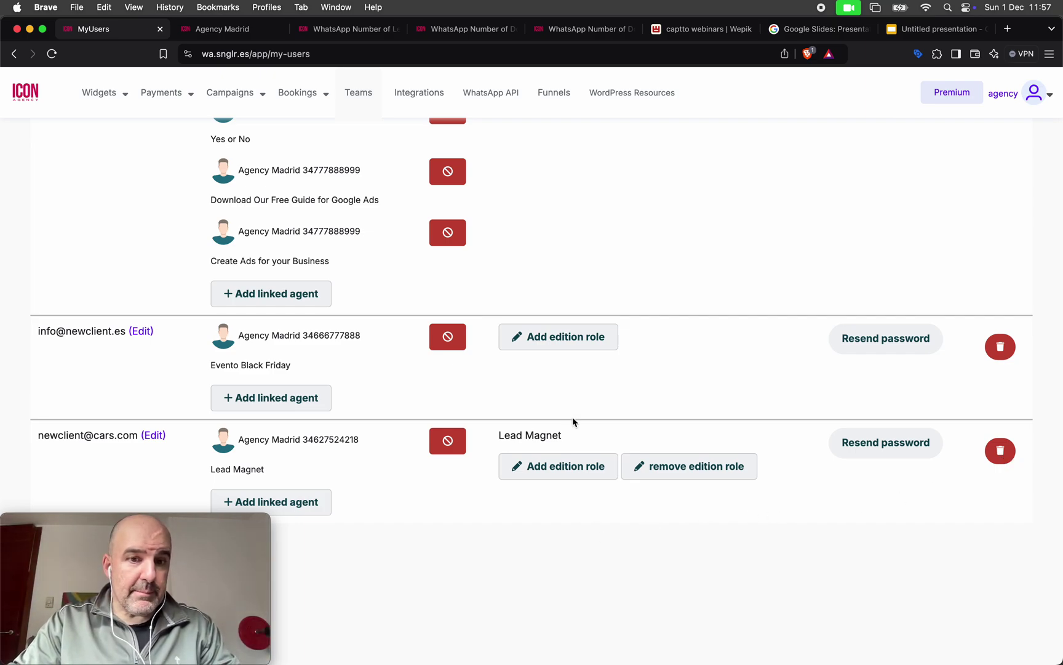
{"action": "left_click", "coordinate": [1000, 453]}
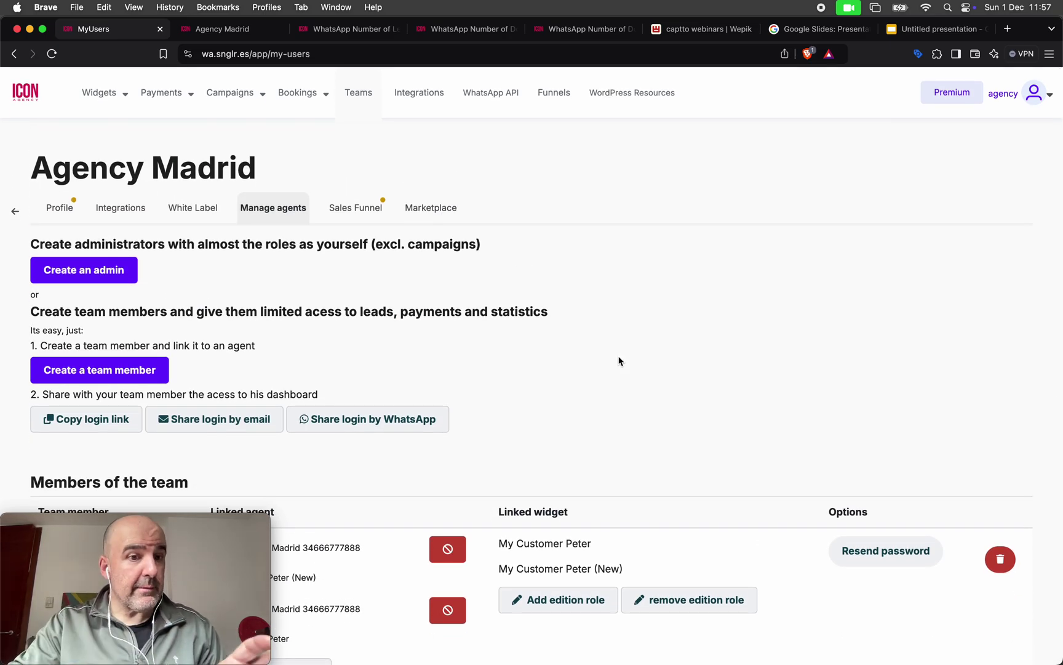
{"action": "scroll", "coordinate": [638, 430], "scroll_direction": "down", "scroll_amount": 10}
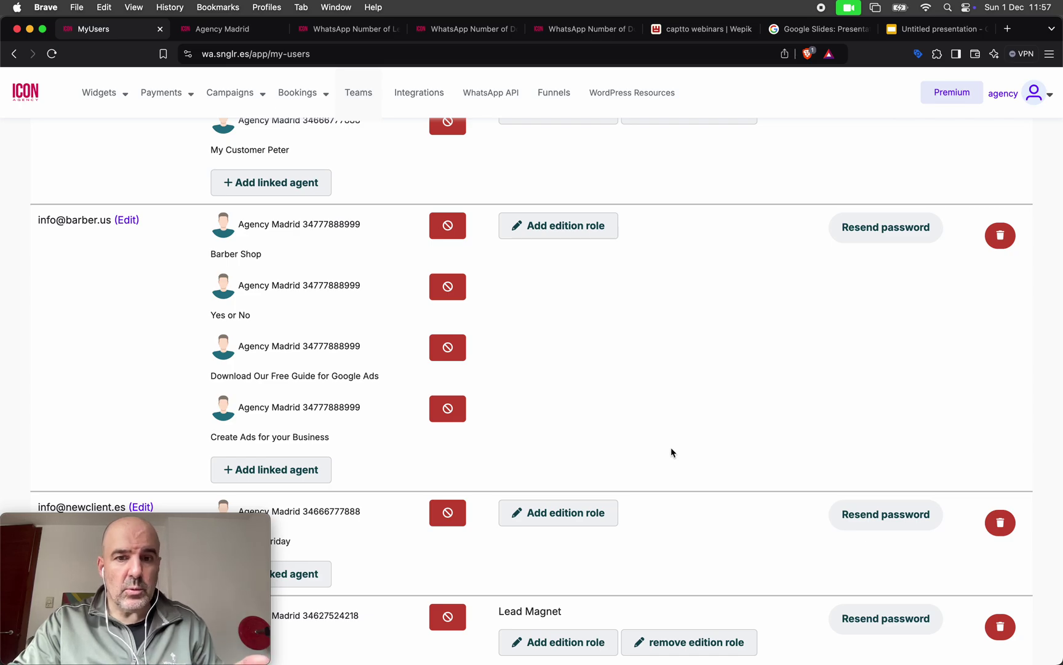
{"action": "scroll", "coordinate": [672, 452], "scroll_direction": "down", "scroll_amount": 3}
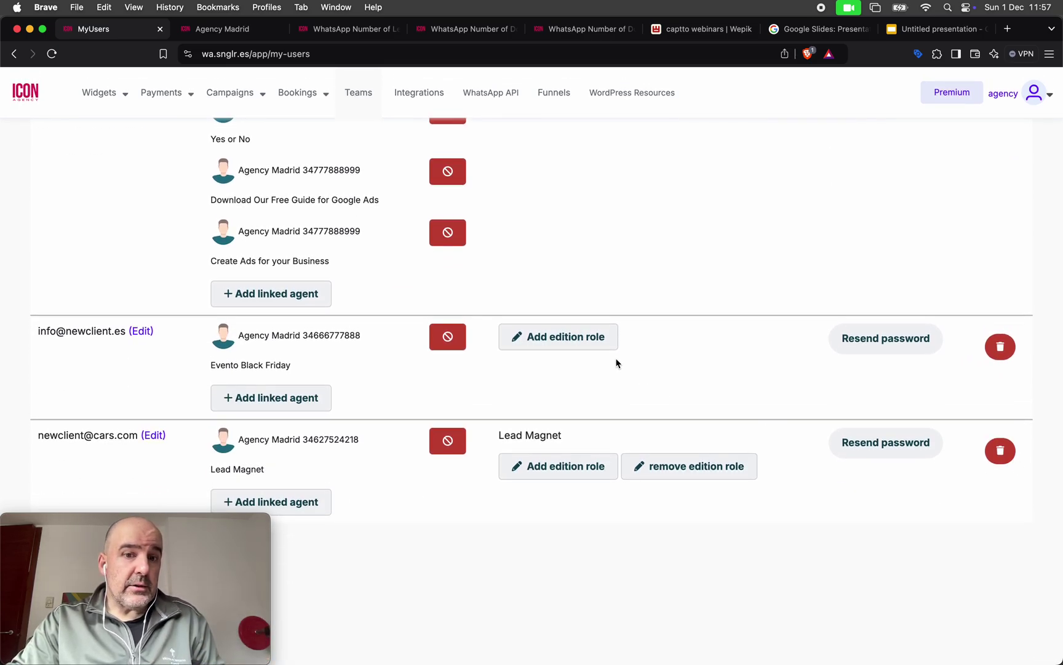
{"action": "scroll", "coordinate": [617, 363], "scroll_direction": "up", "scroll_amount": 10}
{"action": "left_click", "coordinate": [100, 92]}
Step: Open the Lead Magnet widget's settings, turn off opening on page load, and save
{"action": "left_click", "coordinate": [154, 126]}
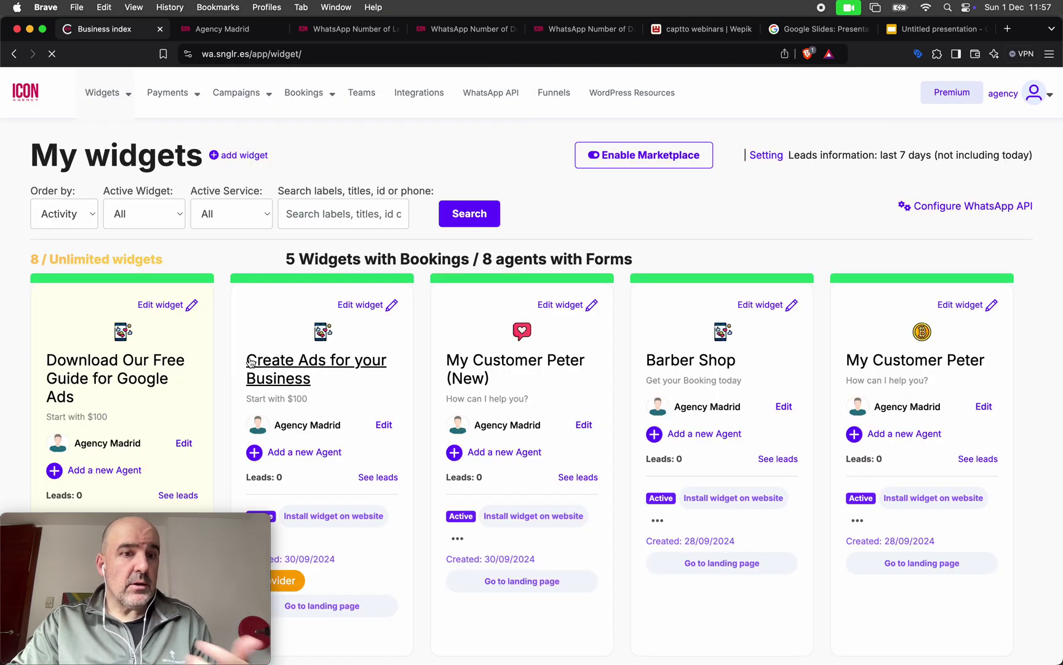
{"action": "scroll", "coordinate": [483, 471], "scroll_direction": "down", "scroll_amount": 5}
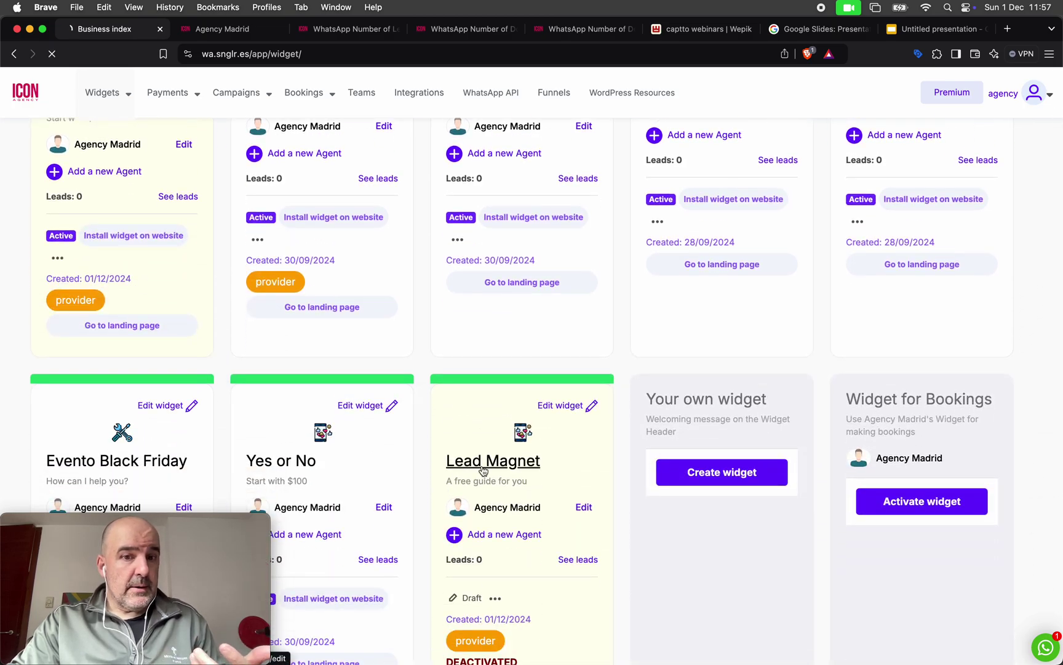
{"action": "left_click", "coordinate": [483, 471]}
{"action": "scroll", "coordinate": [387, 423], "scroll_direction": "down", "scroll_amount": 3}
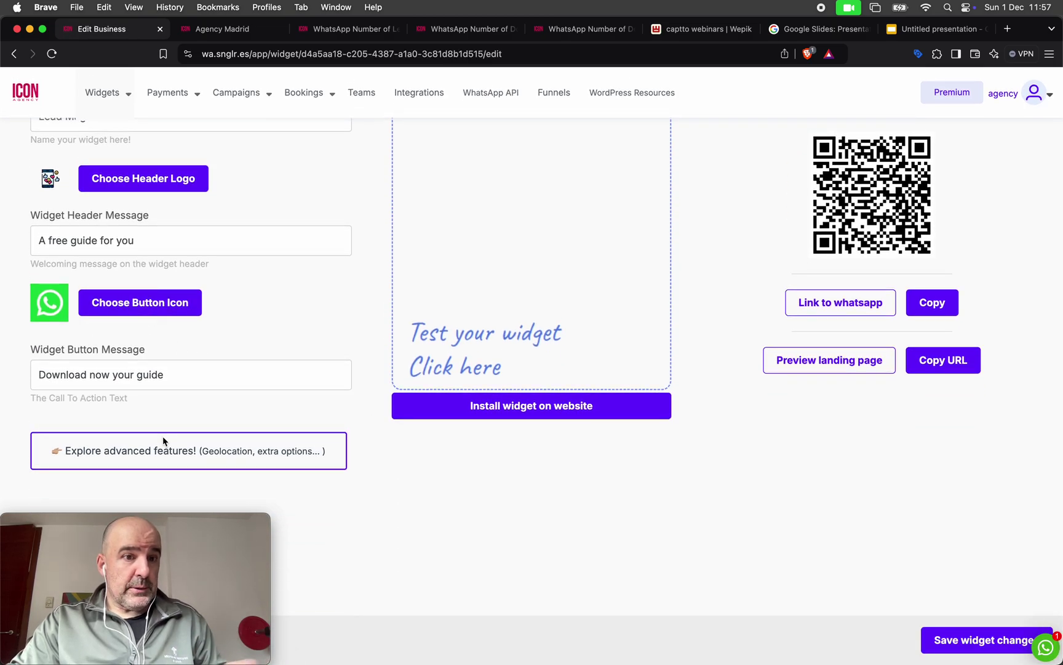
{"action": "scroll", "coordinate": [165, 449], "scroll_direction": "down", "scroll_amount": 9}
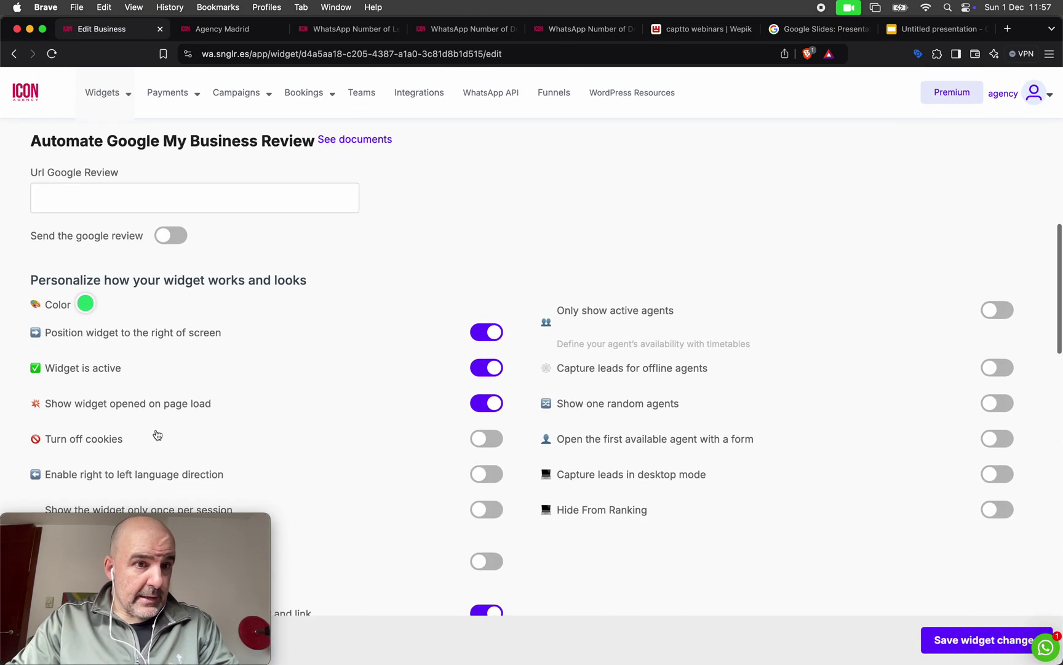
{"action": "left_click_drag", "start_coordinate": [134, 371], "coordinate": [64, 376]}
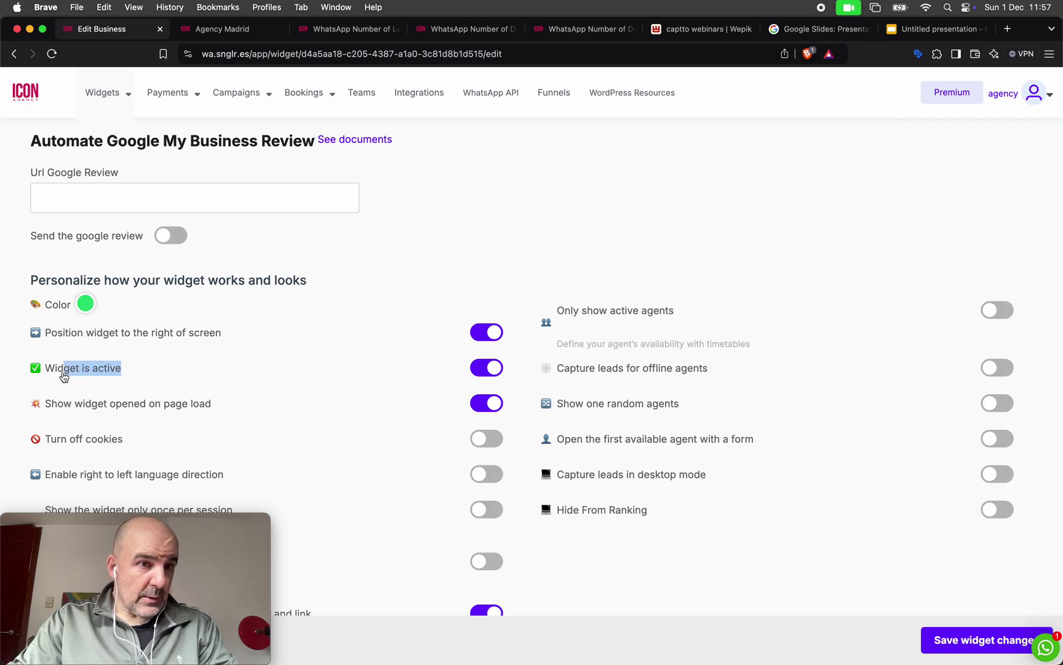
{"action": "left_click", "coordinate": [482, 406]}
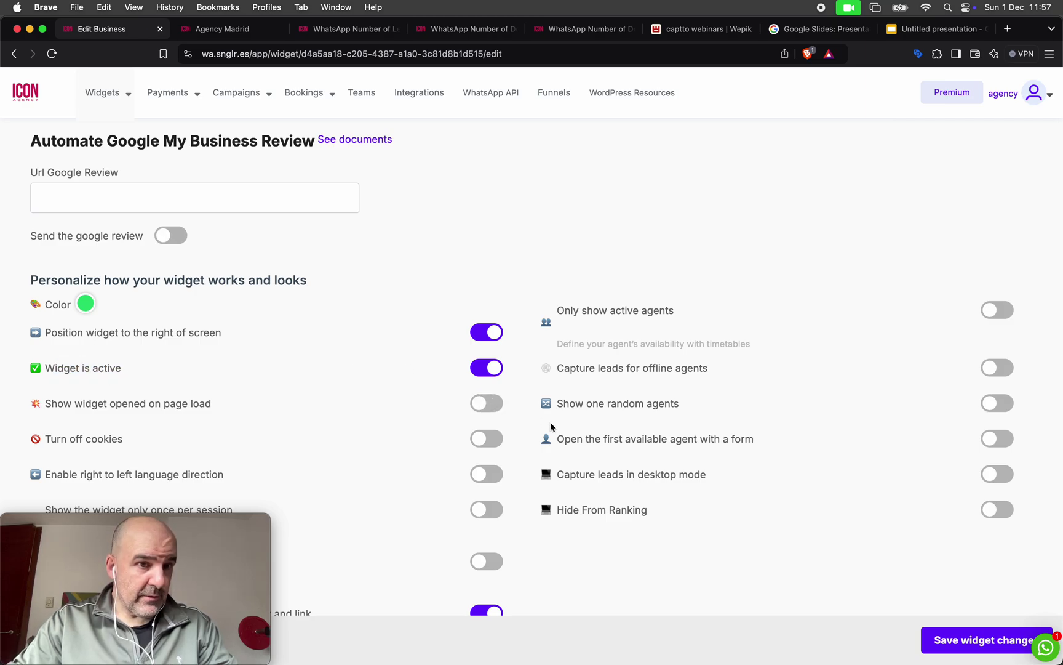
{"action": "left_click", "coordinate": [976, 641]}
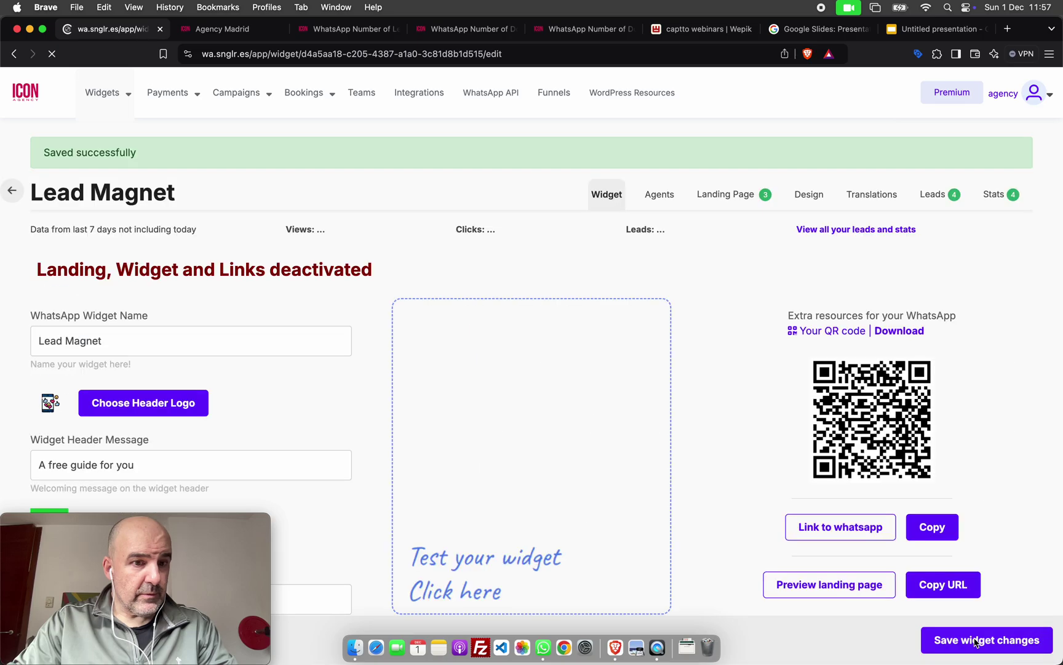
Step: In advanced options, restore opening on page load, reactivate the landing page, widget and links, and save
{"action": "scroll", "coordinate": [708, 446], "scroll_direction": "down", "scroll_amount": 5}
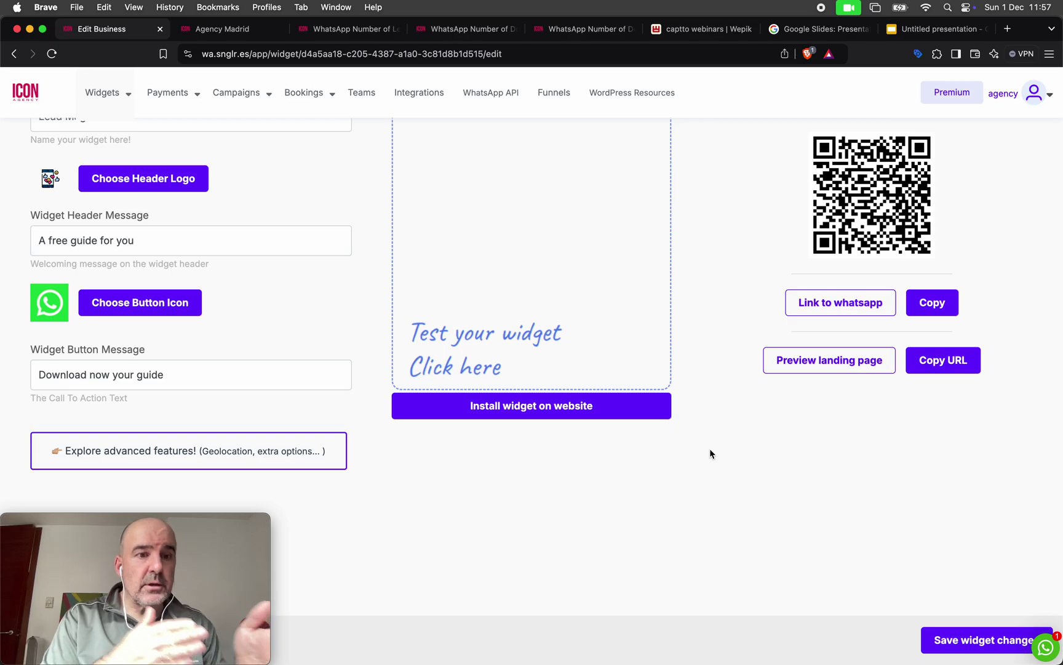
{"action": "left_click", "coordinate": [302, 460]}
{"action": "scroll", "coordinate": [320, 400], "scroll_direction": "down", "scroll_amount": 6}
{"action": "left_click", "coordinate": [486, 484]}
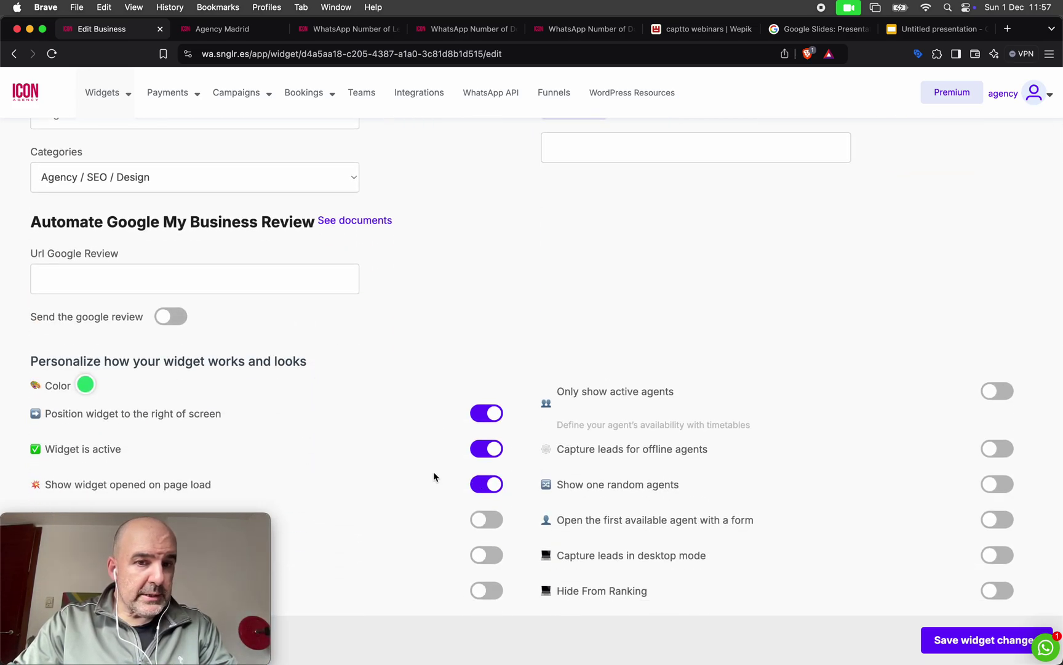
{"action": "scroll", "coordinate": [435, 475], "scroll_direction": "down", "scroll_amount": 4}
{"action": "scroll", "coordinate": [435, 476], "scroll_direction": "down", "scroll_amount": 3}
{"action": "left_click", "coordinate": [487, 357]}
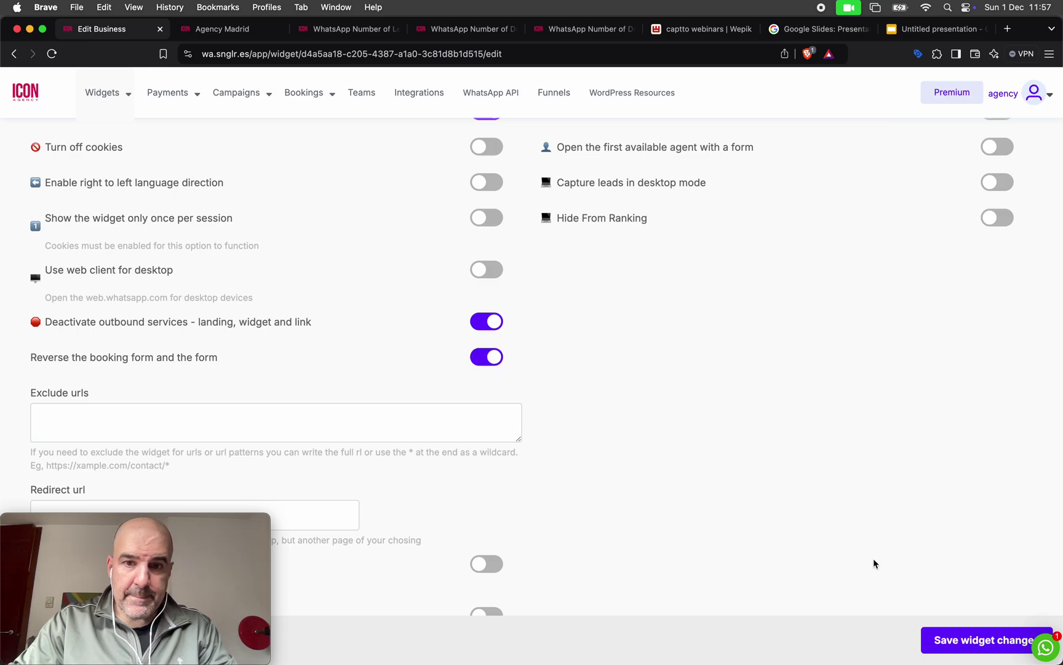
{"action": "left_click", "coordinate": [496, 324]}
{"action": "left_click", "coordinate": [496, 355]}
{"action": "left_click", "coordinate": [946, 638]}
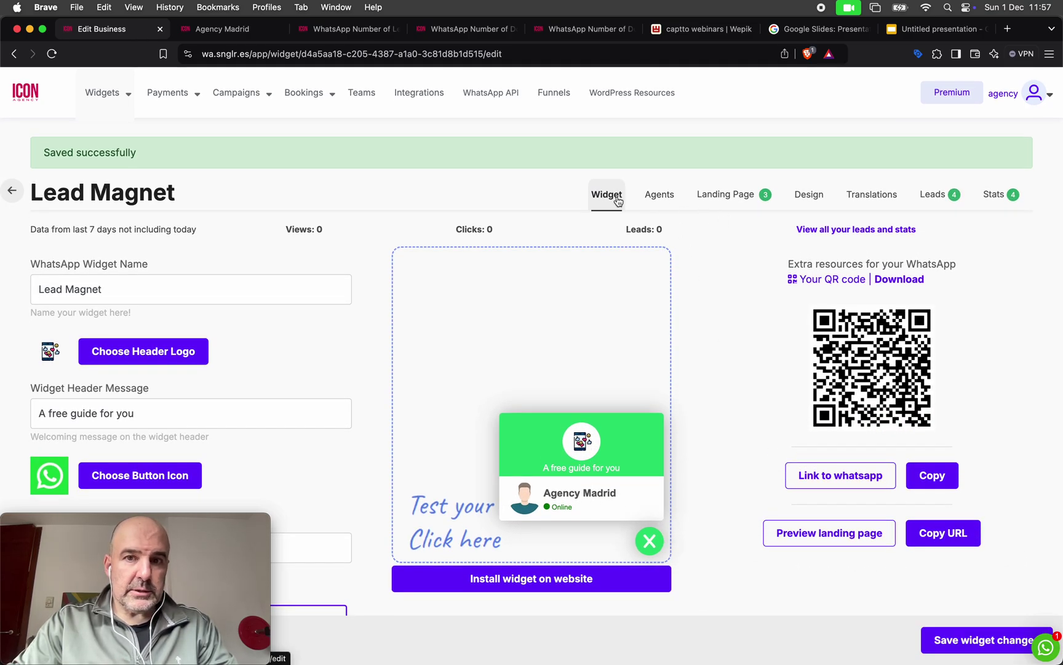
Step: View the widget's Design settings, with the Simple theme chosen
{"action": "left_click", "coordinate": [808, 194]}
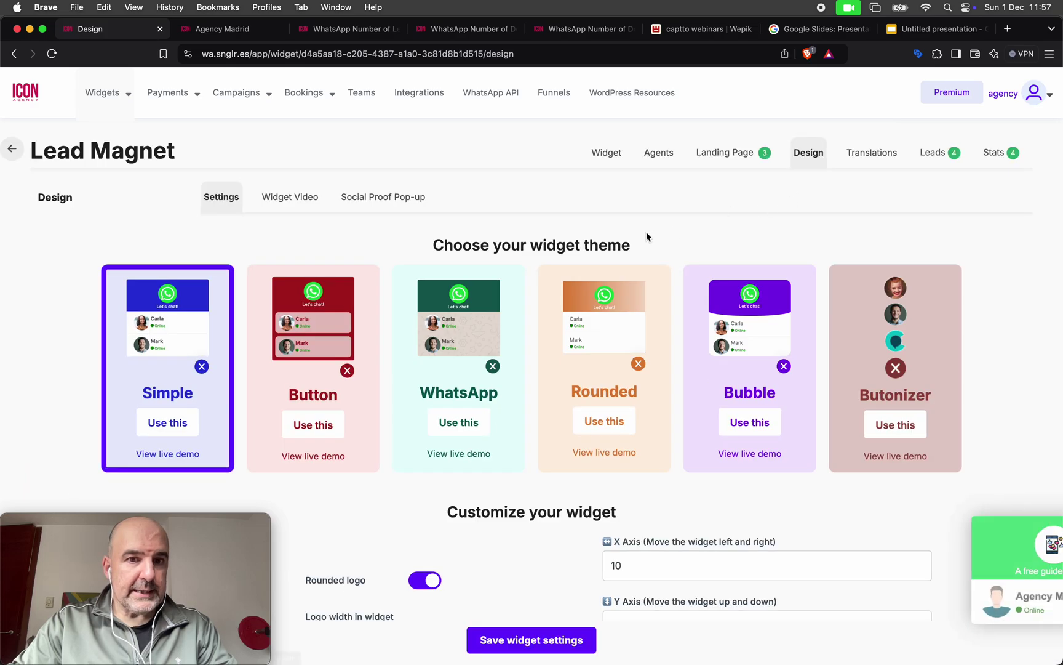
{"action": "scroll", "coordinate": [554, 301], "scroll_direction": "down", "scroll_amount": 5}
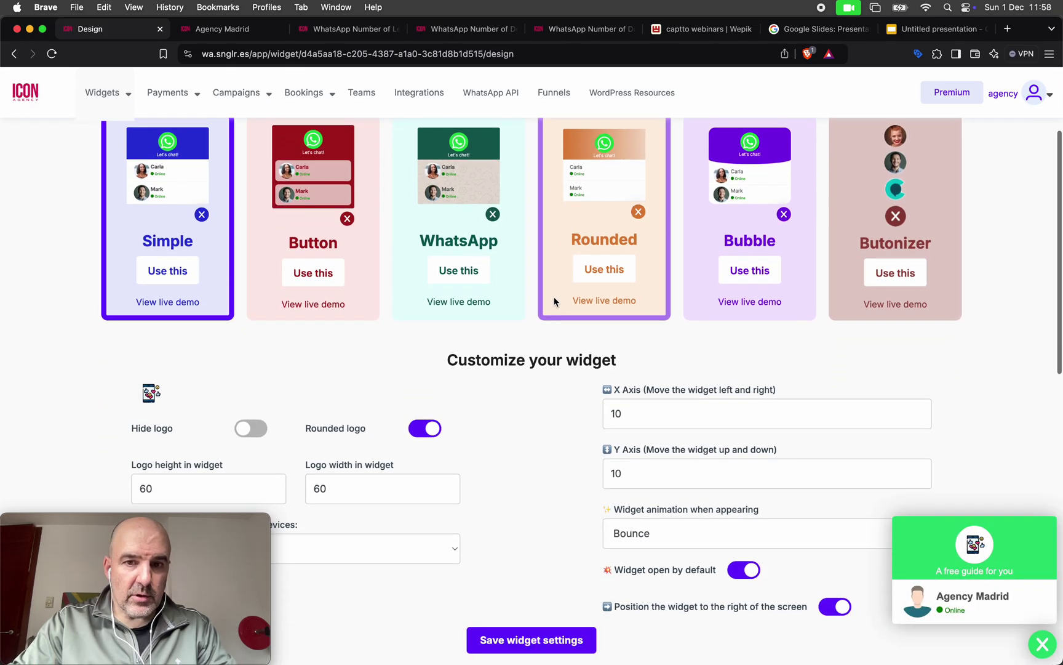
{"action": "scroll", "coordinate": [468, 345], "scroll_direction": "up", "scroll_amount": 5}
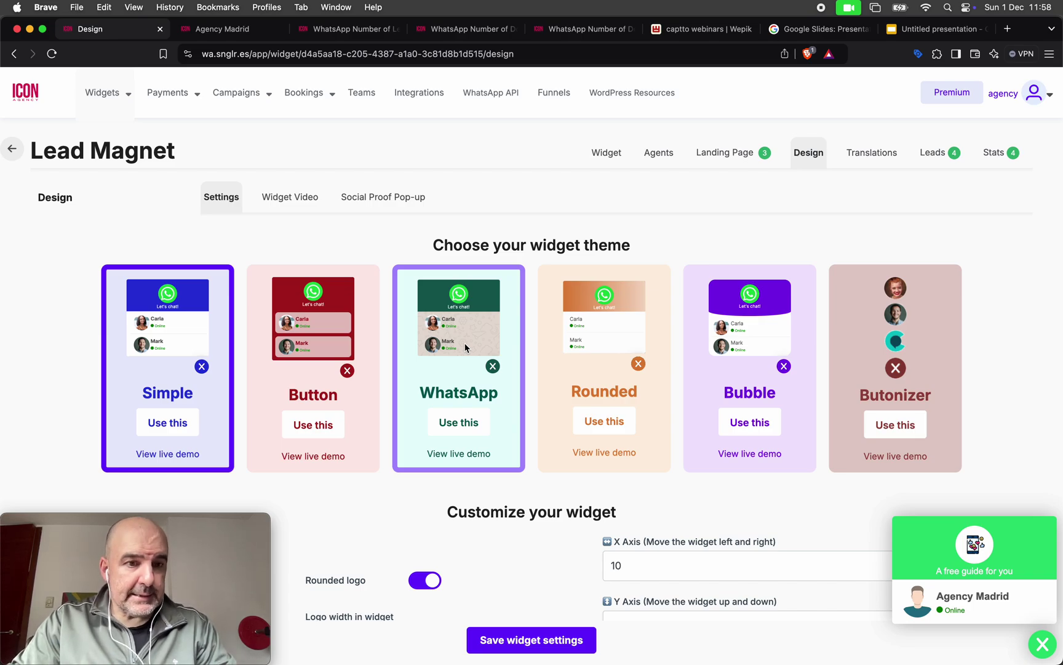
{"action": "left_click", "coordinate": [1035, 93]}
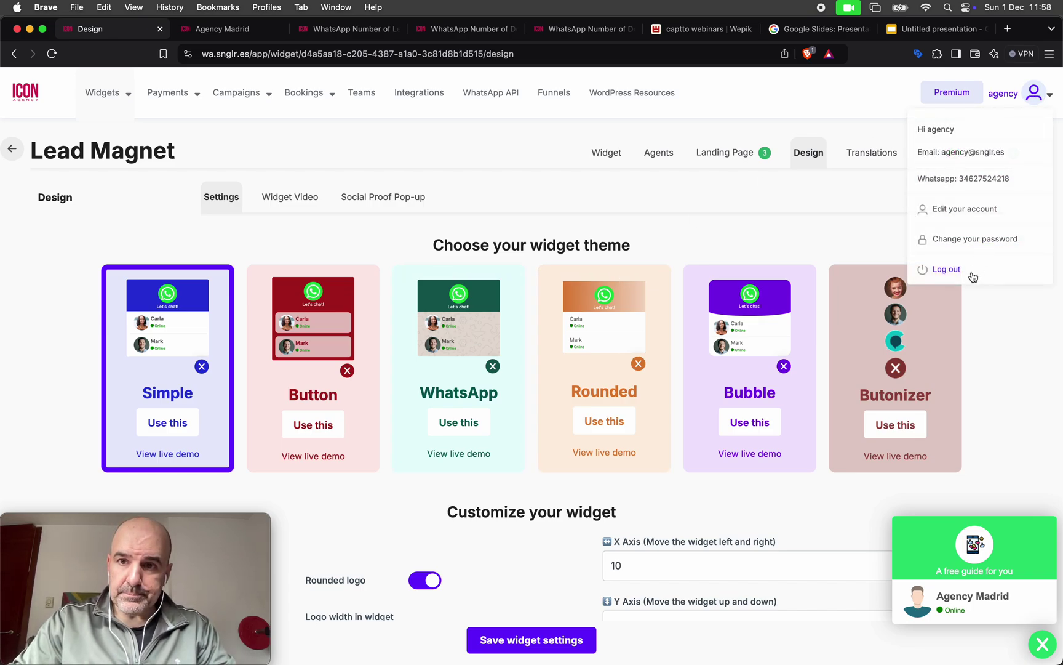
Step: Log out of the agency account and sign in with the saved client login
{"action": "left_click", "coordinate": [958, 274]}
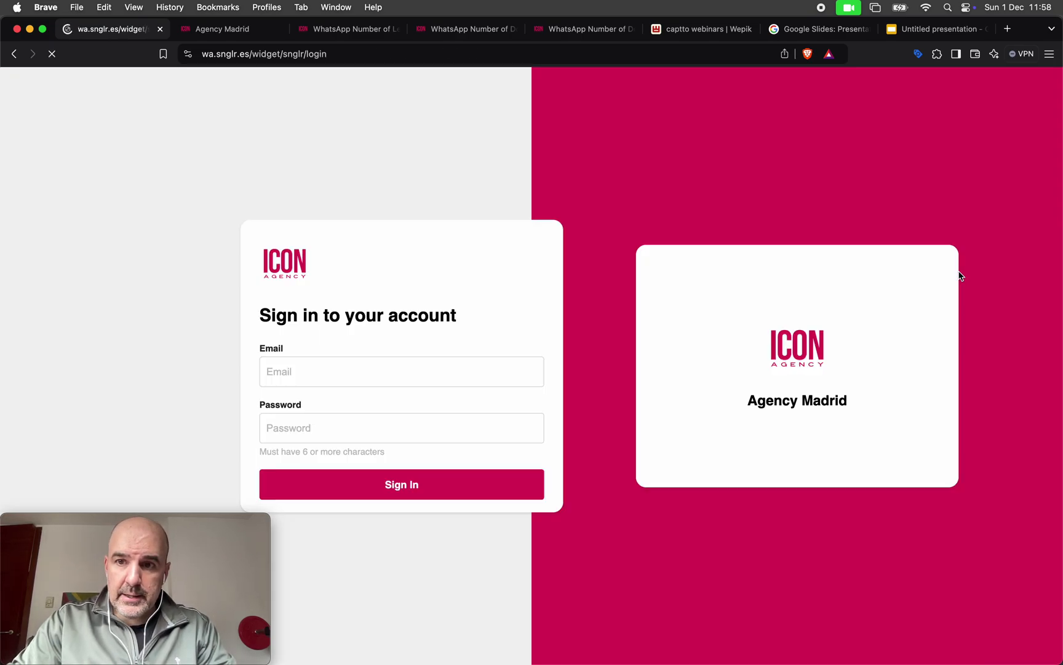
{"action": "left_click", "coordinate": [456, 371]}
{"action": "type", "text": "new"}
{"action": "left_click", "coordinate": [387, 406]}
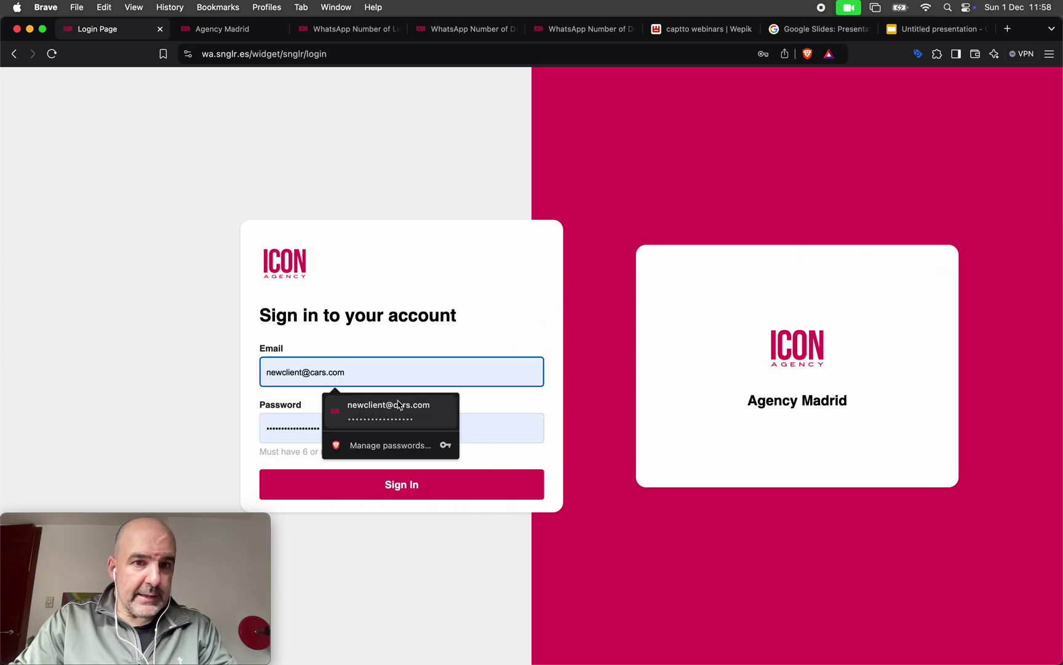
{"action": "left_click", "coordinate": [398, 493]}
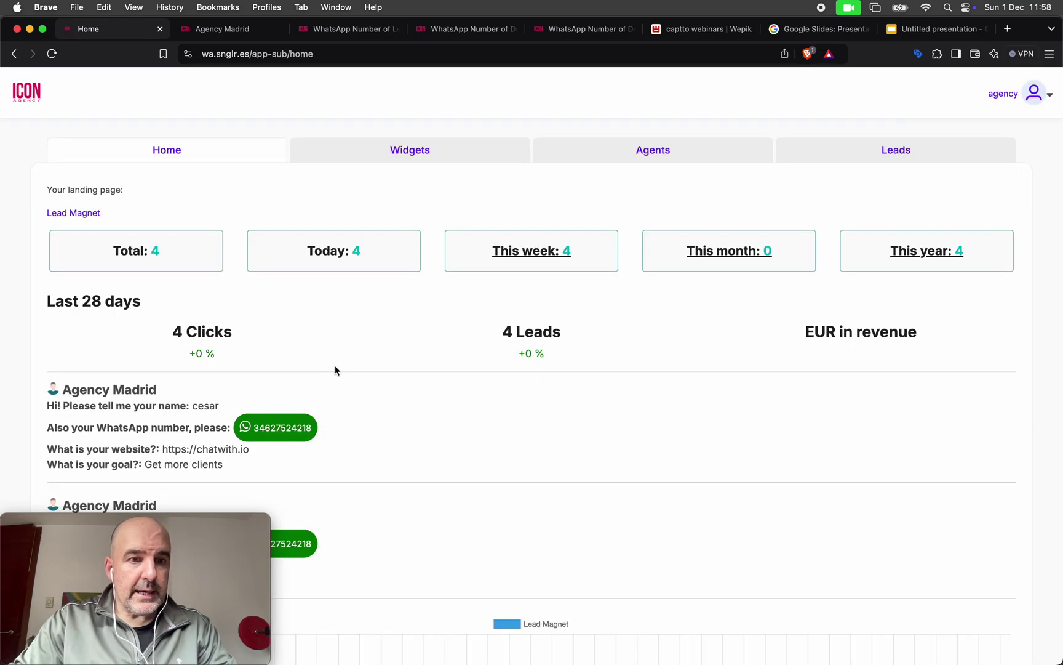
Step: Edit the Lead Magnet widget from the client's Widgets page and view its Design and Landing Page settings
{"action": "left_click", "coordinate": [405, 159]}
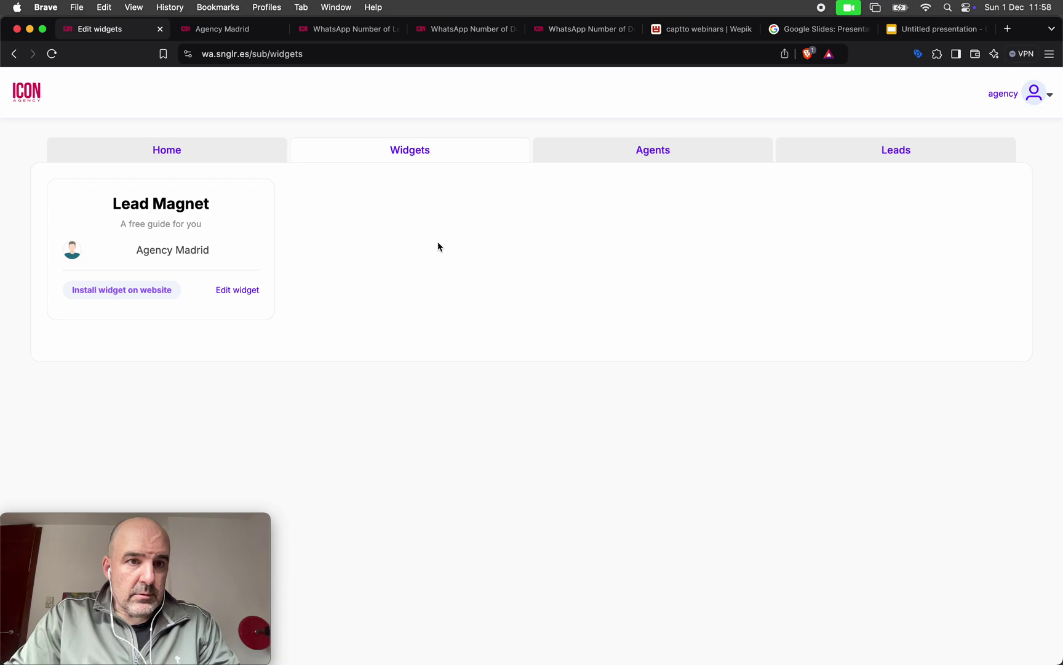
{"action": "left_click", "coordinate": [229, 290]}
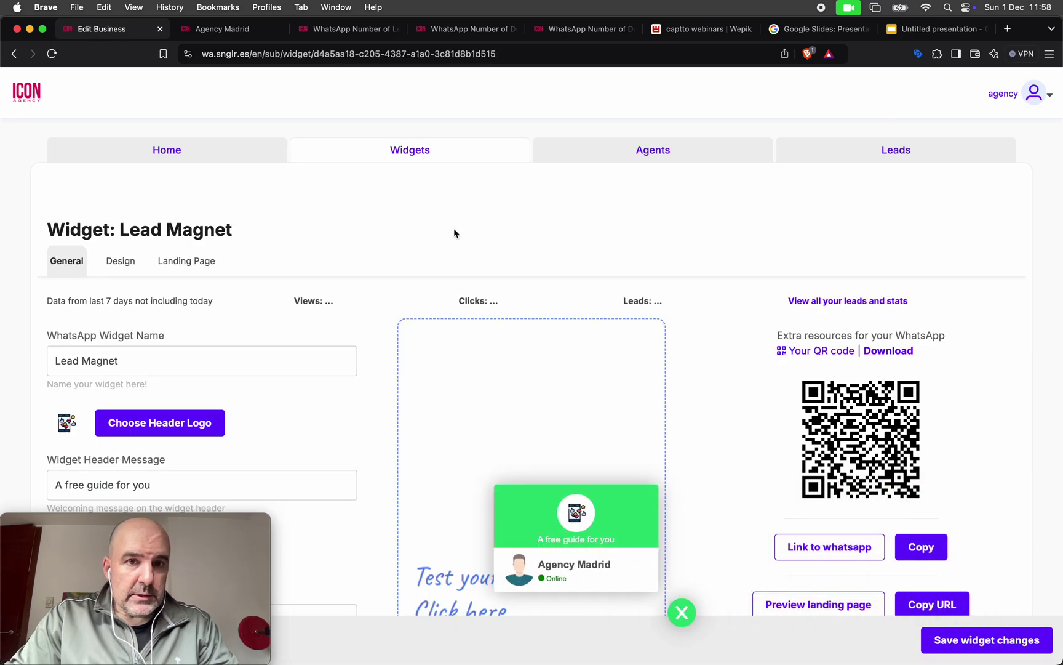
{"action": "left_click", "coordinate": [122, 270]}
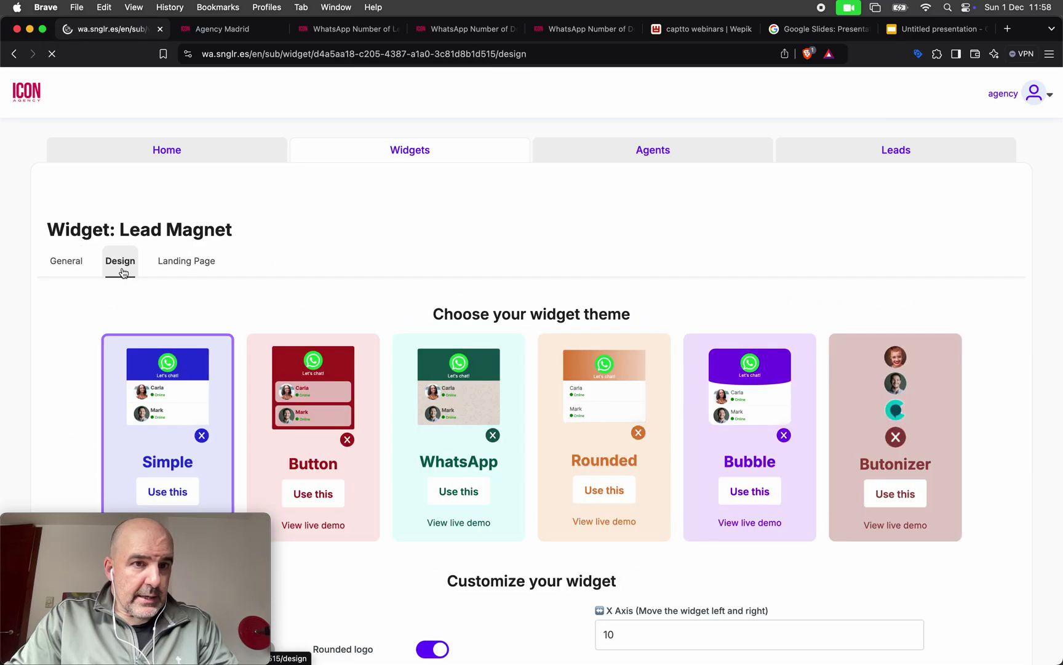
{"action": "scroll", "coordinate": [418, 349], "scroll_direction": "down", "scroll_amount": 15}
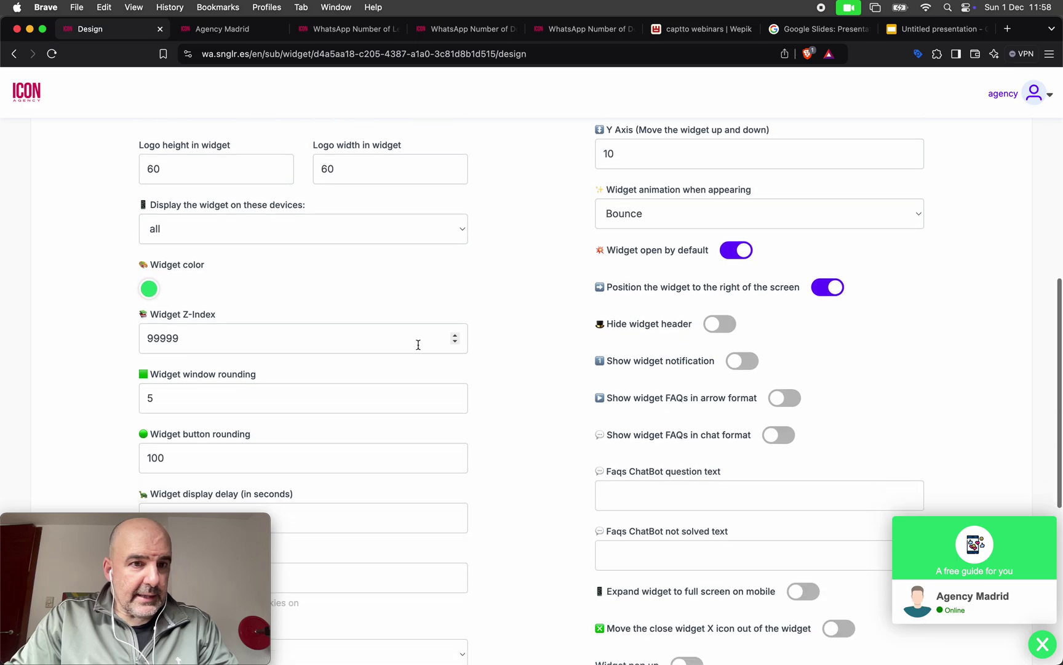
{"action": "scroll", "coordinate": [418, 344], "scroll_direction": "up", "scroll_amount": 15}
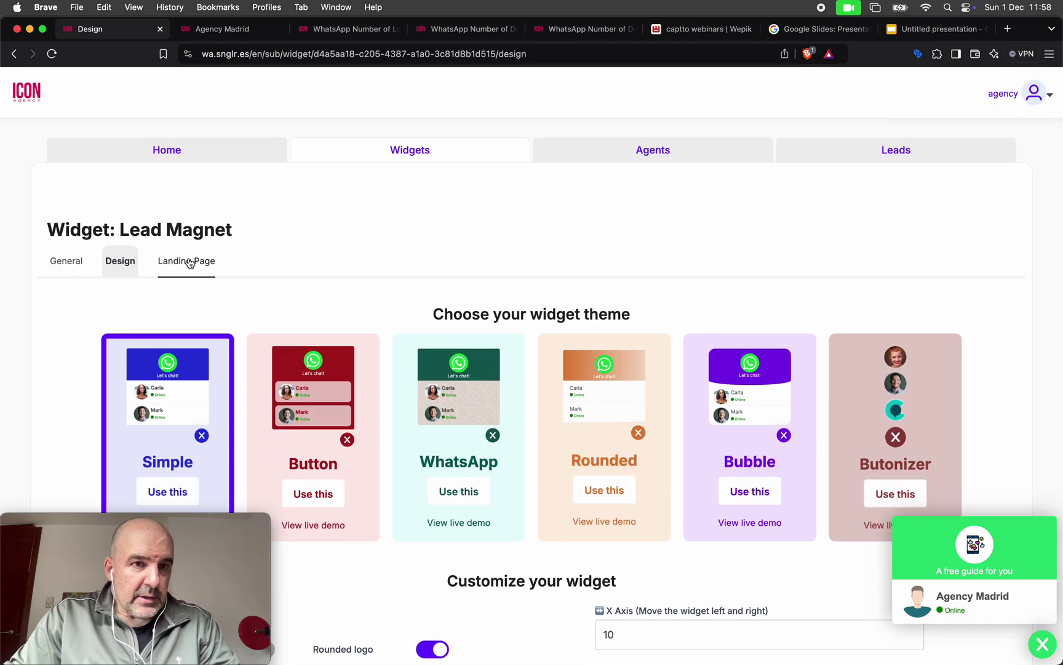
{"action": "left_click", "coordinate": [188, 261]}
{"action": "scroll", "coordinate": [404, 333], "scroll_direction": "down", "scroll_amount": 8}
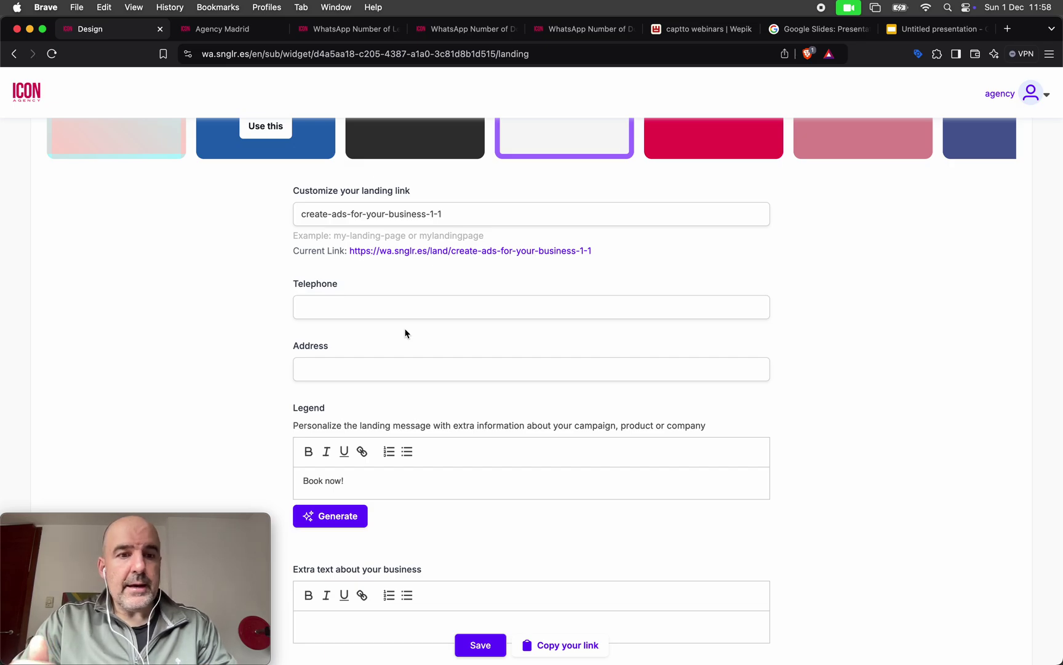
{"action": "scroll", "coordinate": [365, 281], "scroll_direction": "up", "scroll_amount": 10}
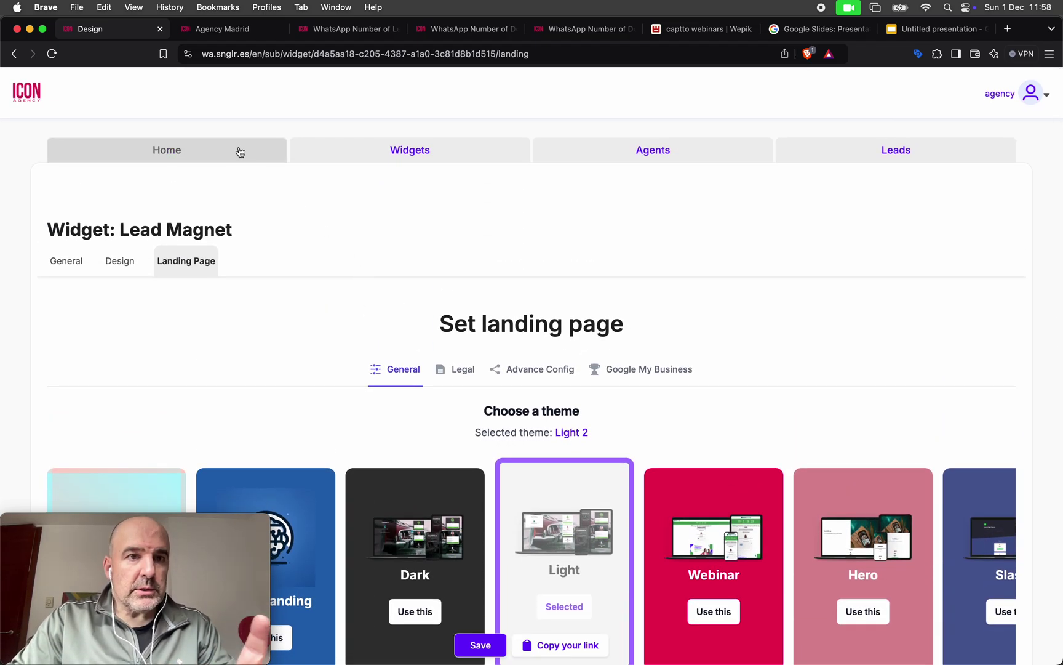
Step: Check the client's Home, Widgets, Agents and Leads pages
{"action": "left_click", "coordinate": [189, 157]}
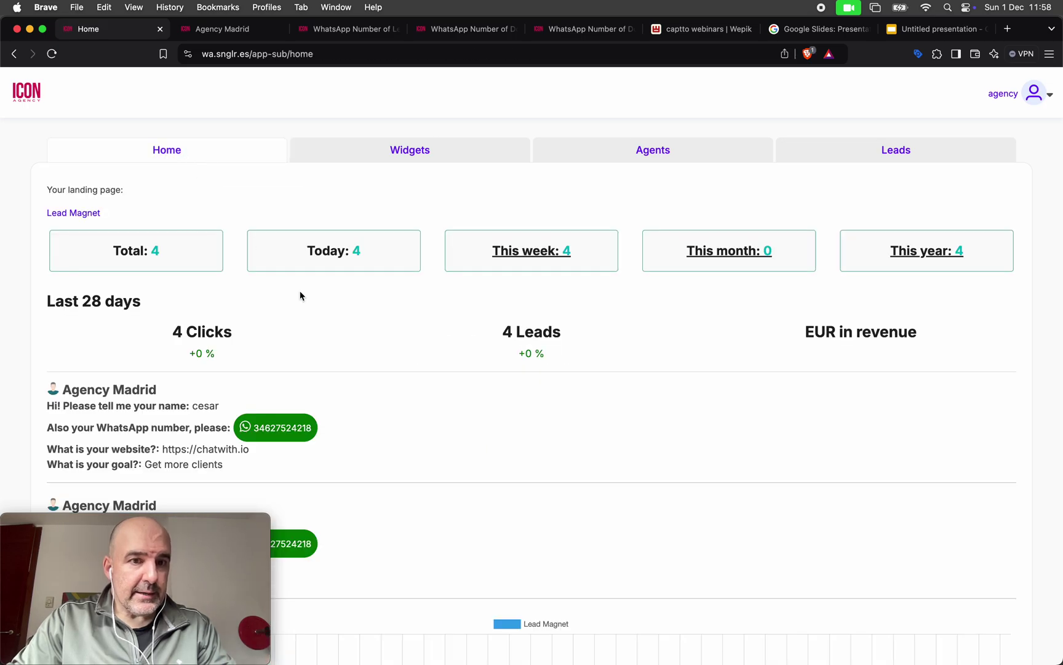
{"action": "left_click", "coordinate": [391, 152]}
{"action": "left_click", "coordinate": [653, 161]}
{"action": "left_click", "coordinate": [882, 152]}
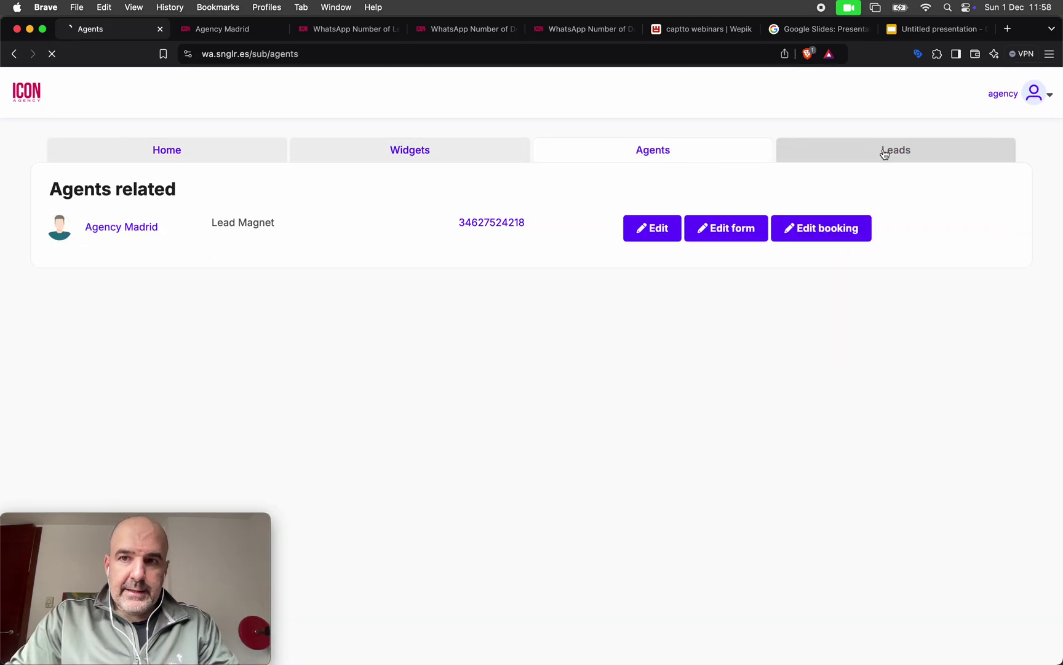
Step: Log out of the client account and sign in with the saved agency login
{"action": "left_click", "coordinate": [1034, 103]}
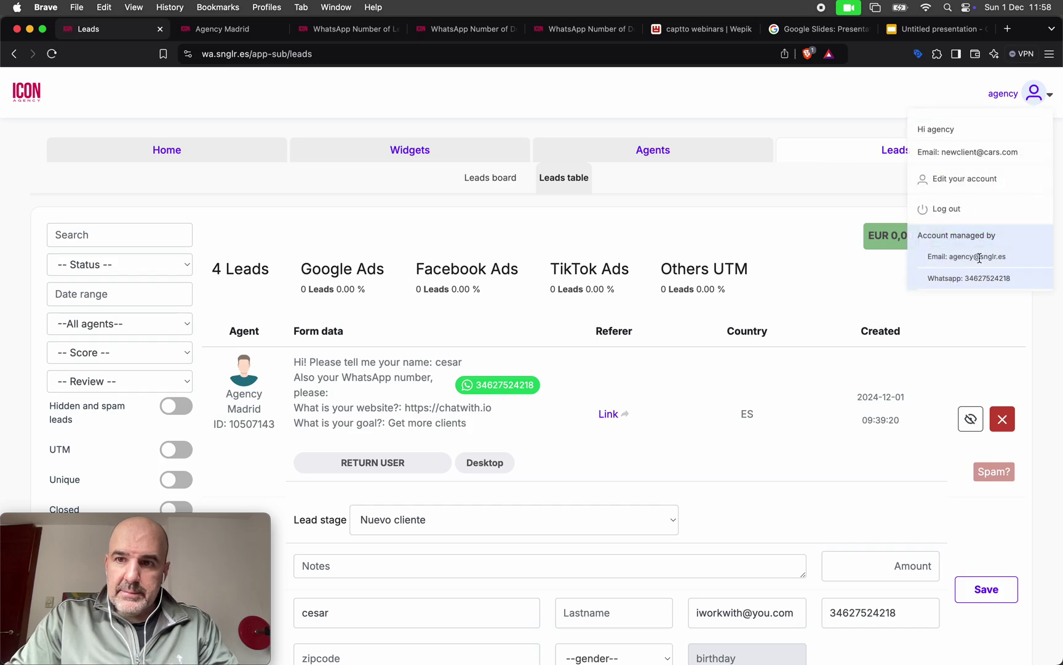
{"action": "left_click", "coordinate": [946, 209]}
{"action": "left_click", "coordinate": [404, 369]}
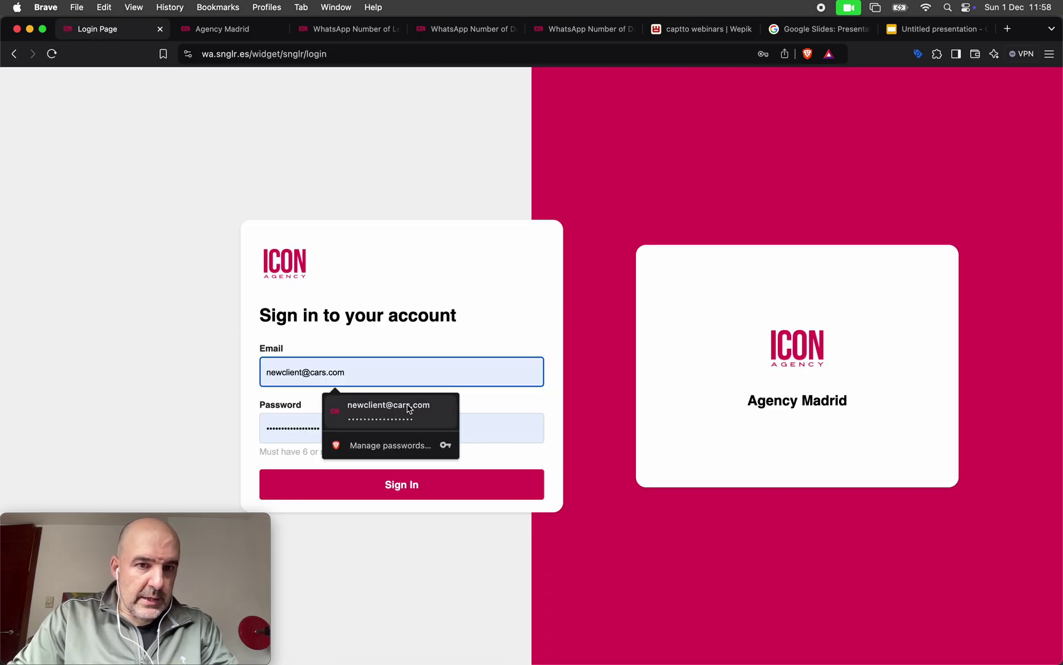
{"action": "left_click", "coordinate": [408, 408]}
{"action": "triple_click", "coordinate": [388, 381]}
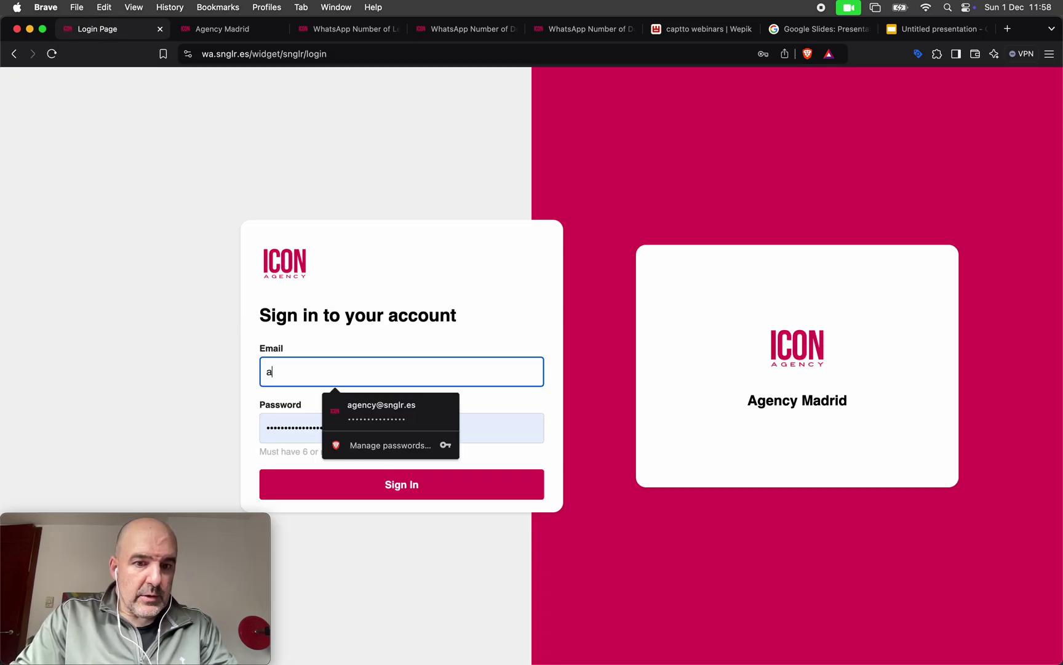
{"action": "left_click", "coordinate": [394, 411]}
{"action": "left_click", "coordinate": [403, 487]}
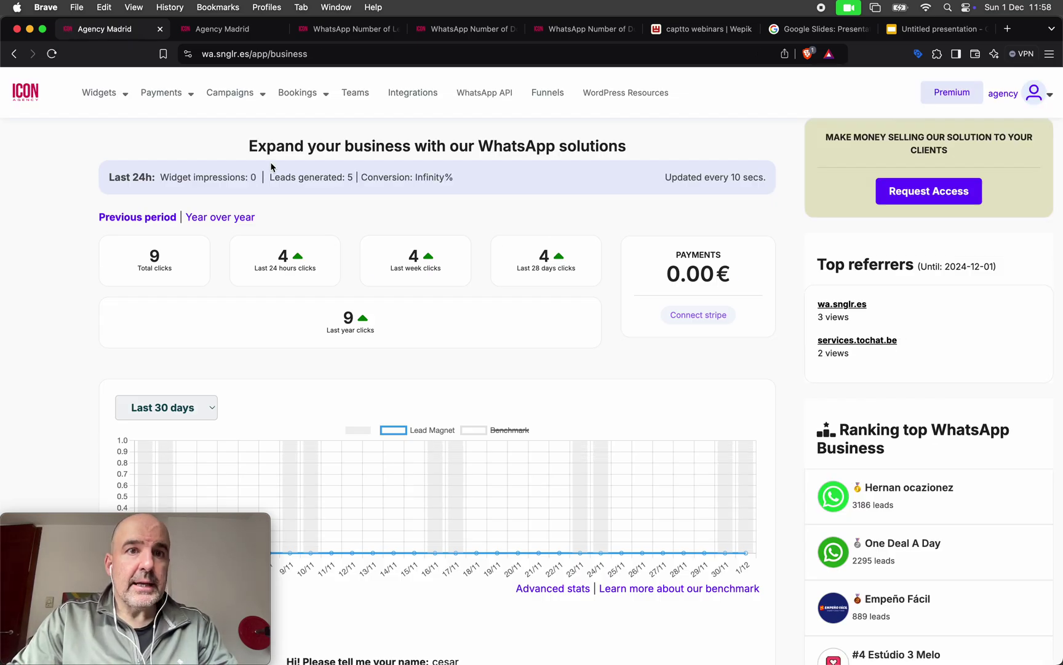
{"action": "left_click", "coordinate": [692, 31]}
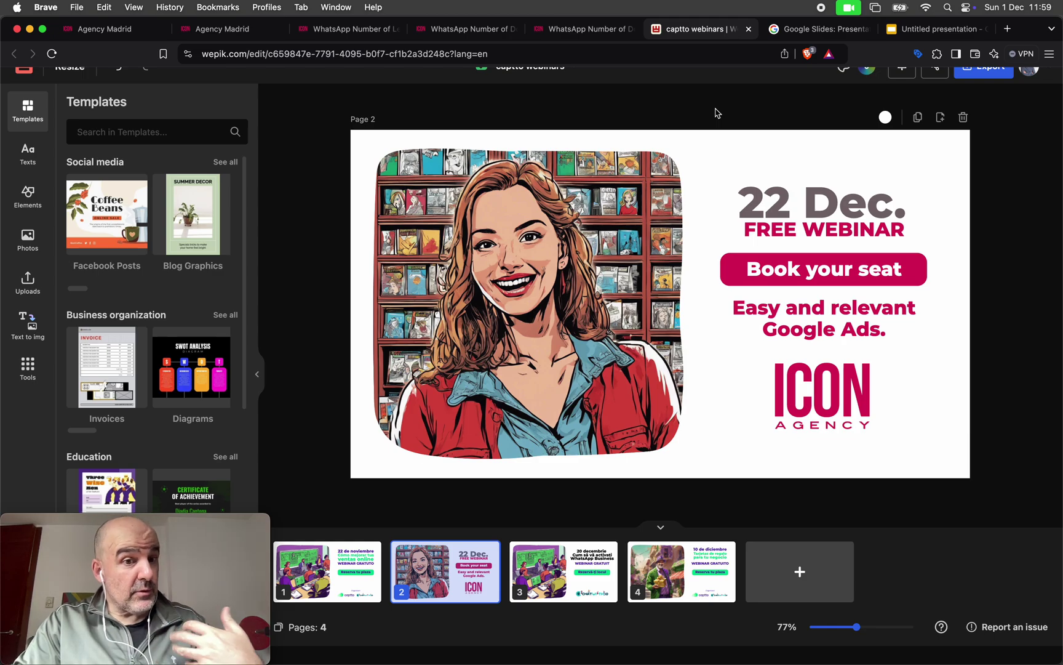
Step: Look over the captto webinars design's 22 Dec. free-webinar page in Wepik
{"action": "left_click", "coordinate": [792, 28]}
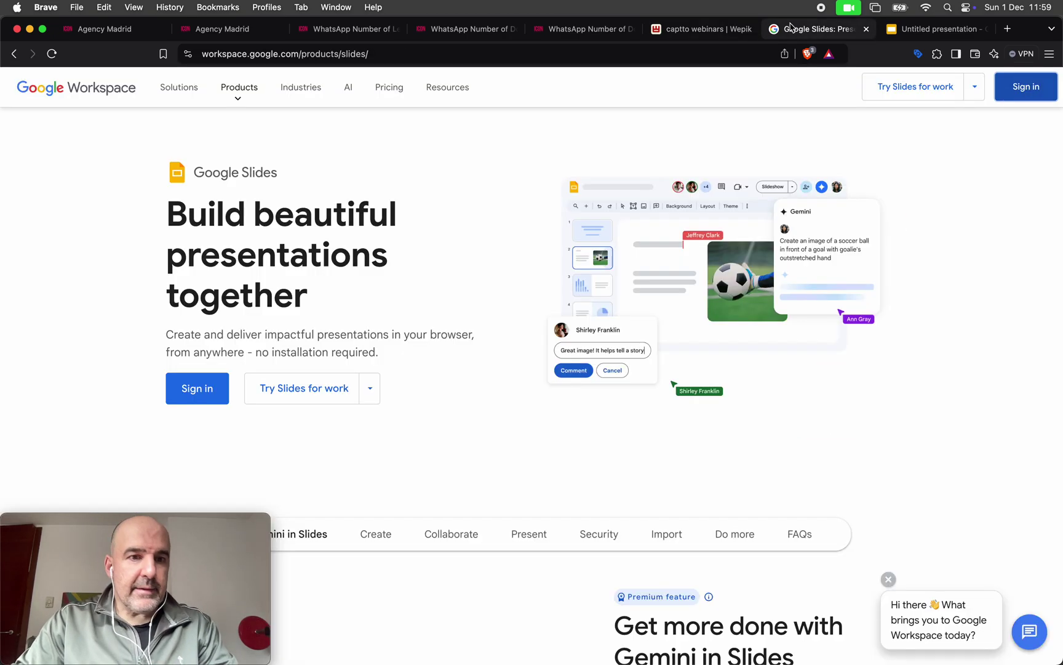
Step: Close the Slides product page and view slides Agency, ad platform logos, and Your client
{"action": "key", "text": "super+w"}
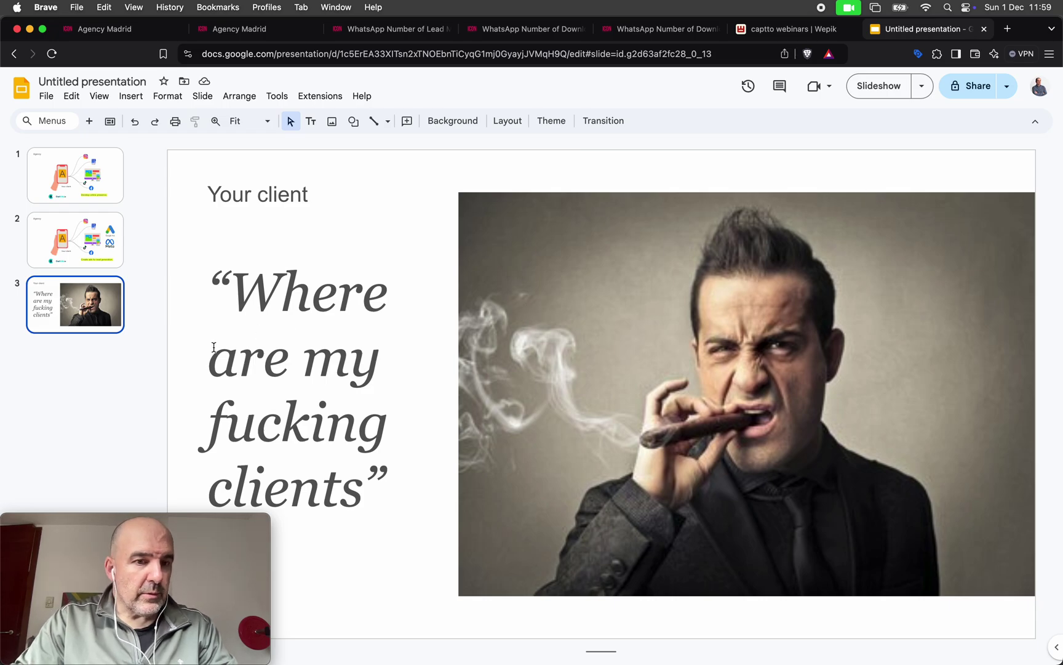
{"action": "left_click", "coordinate": [79, 175]}
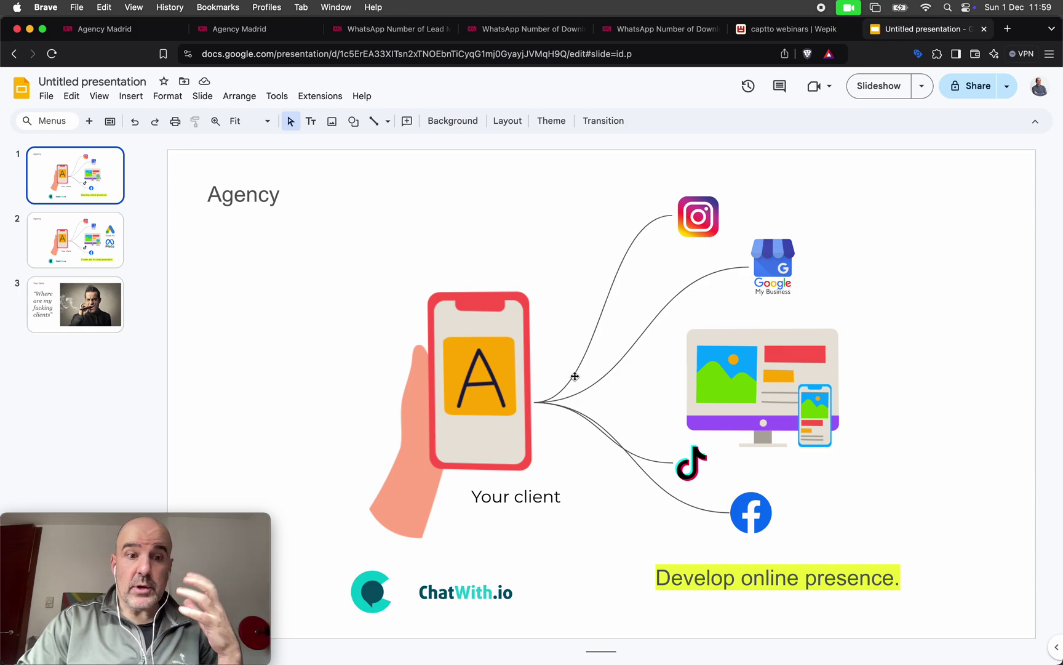
{"action": "left_click", "coordinate": [101, 246]}
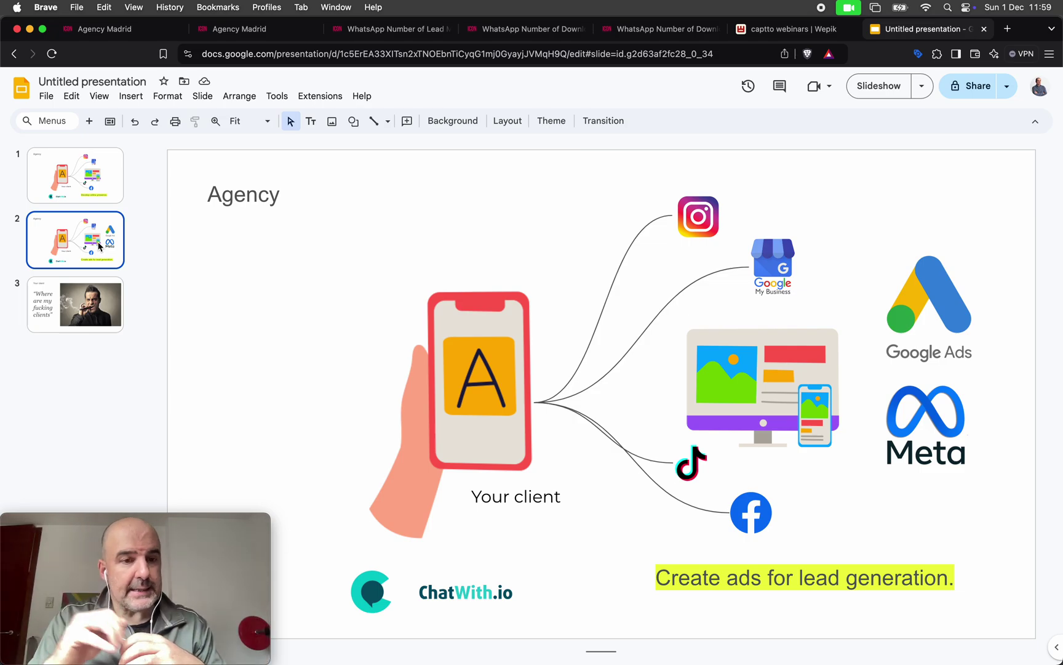
{"action": "left_click", "coordinate": [73, 316]}
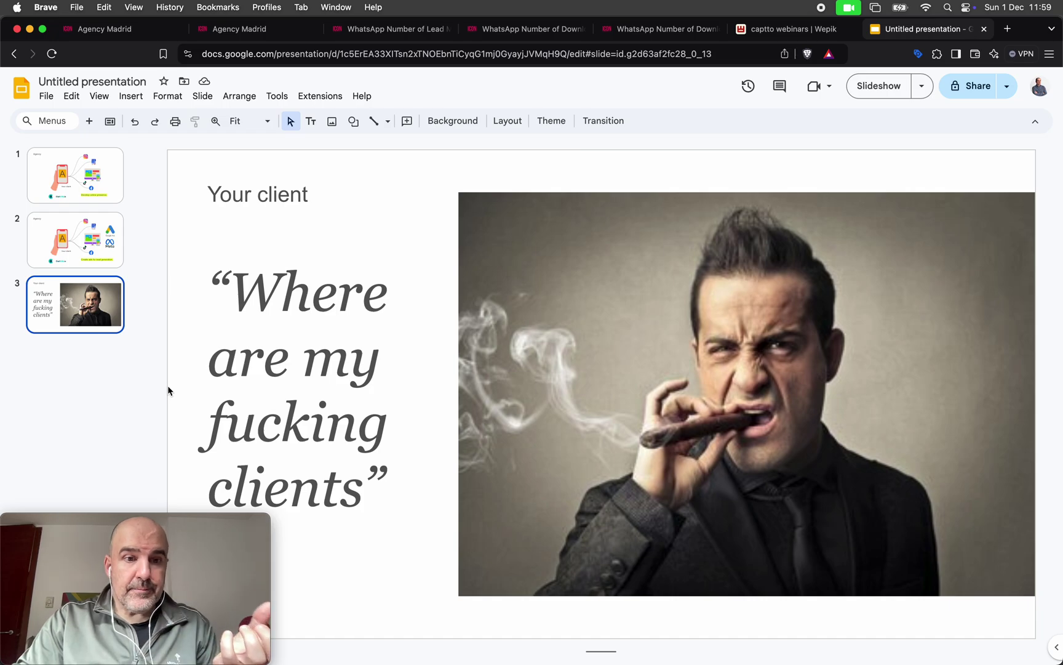
{"action": "left_click", "coordinate": [791, 29]}
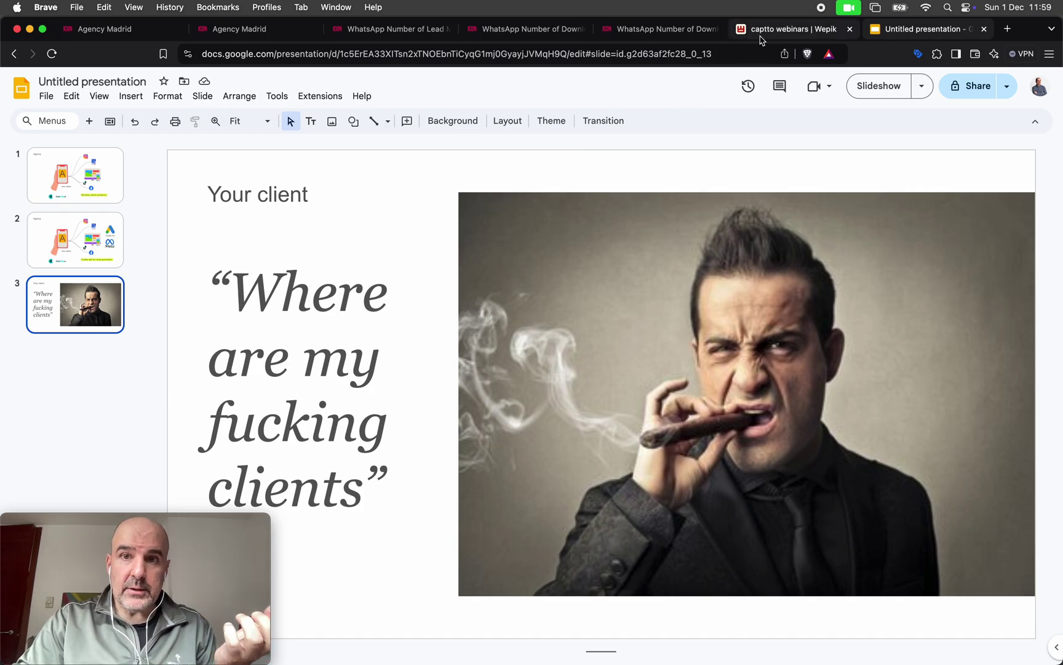
Step: Return to the agency dashboard and open the Lead Magnet widget's leads from My widgets
{"action": "left_click", "coordinate": [507, 32]}
{"action": "left_click", "coordinate": [397, 34]}
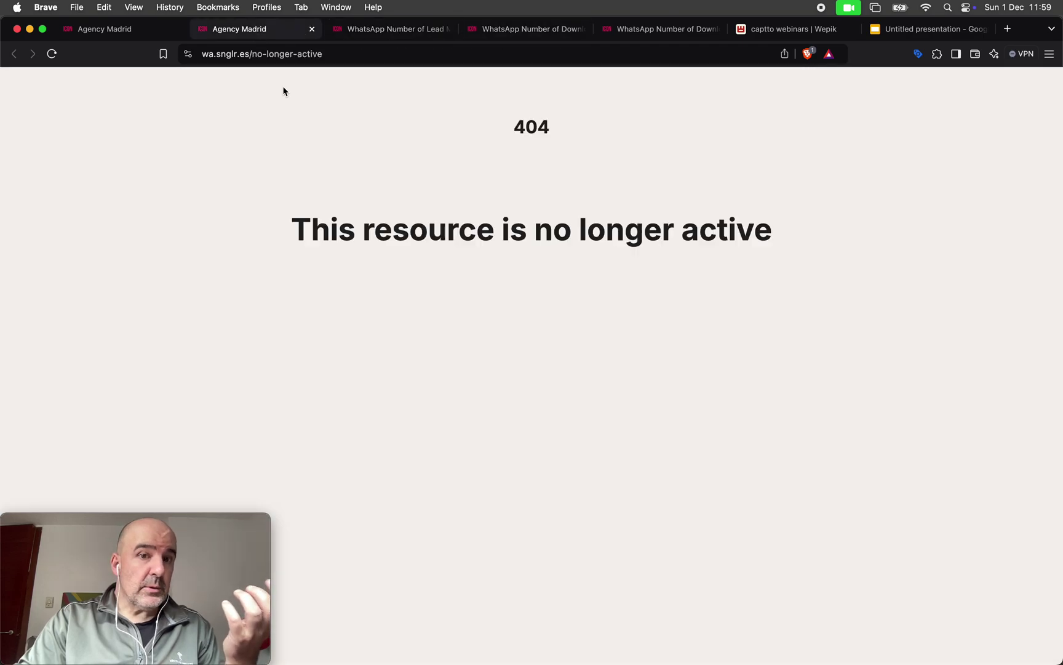
{"action": "left_click", "coordinate": [138, 29]}
{"action": "left_click", "coordinate": [104, 92]}
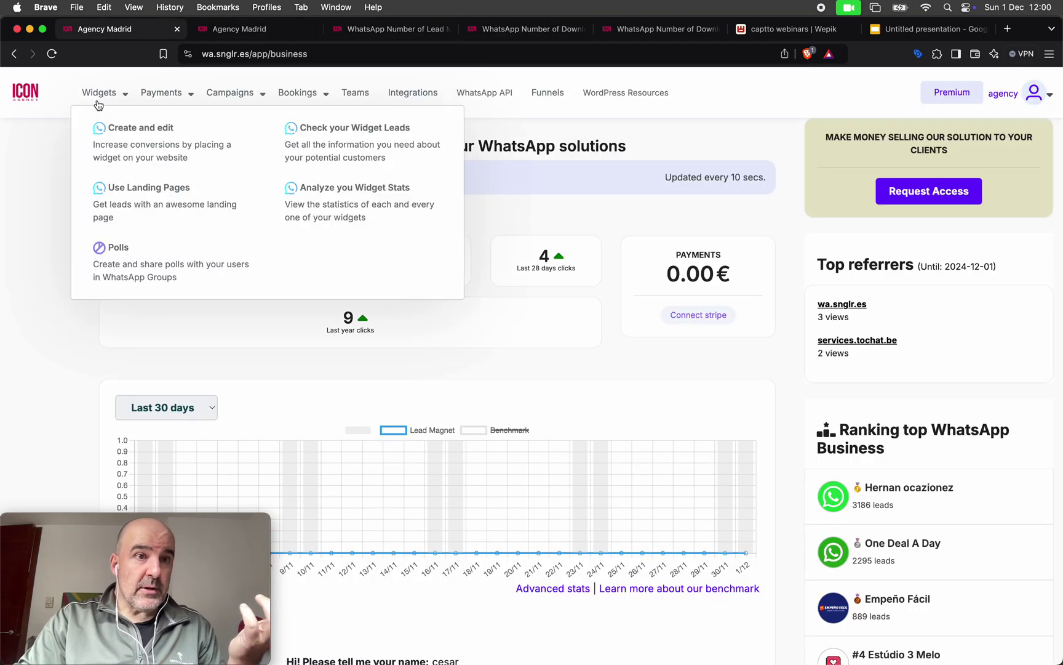
{"action": "left_click", "coordinate": [122, 148]}
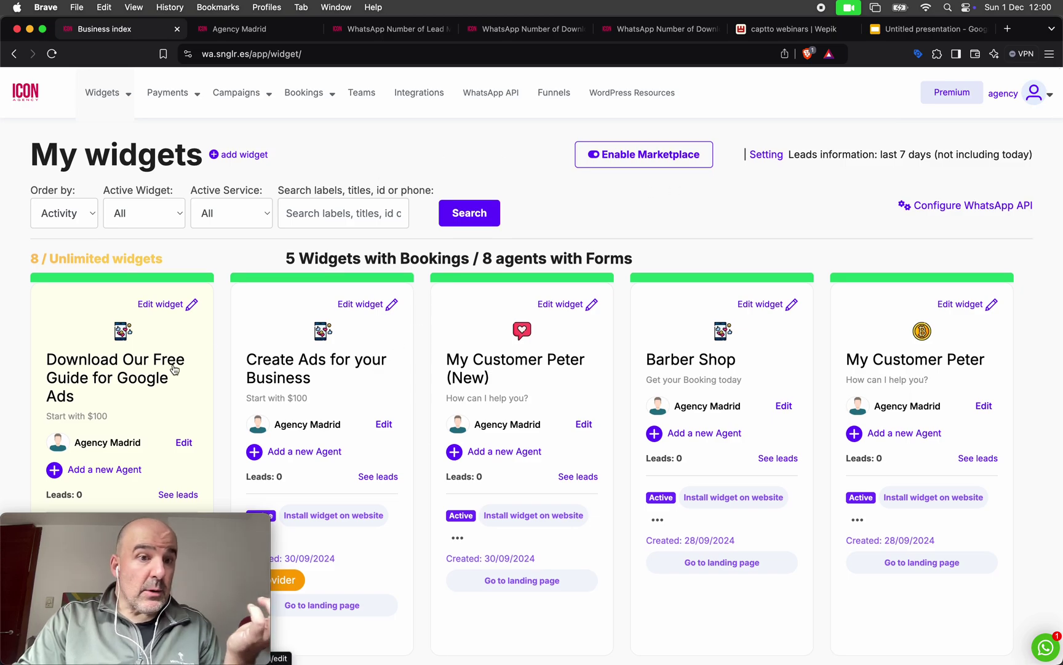
{"action": "scroll", "coordinate": [289, 375], "scroll_direction": "down", "scroll_amount": 6}
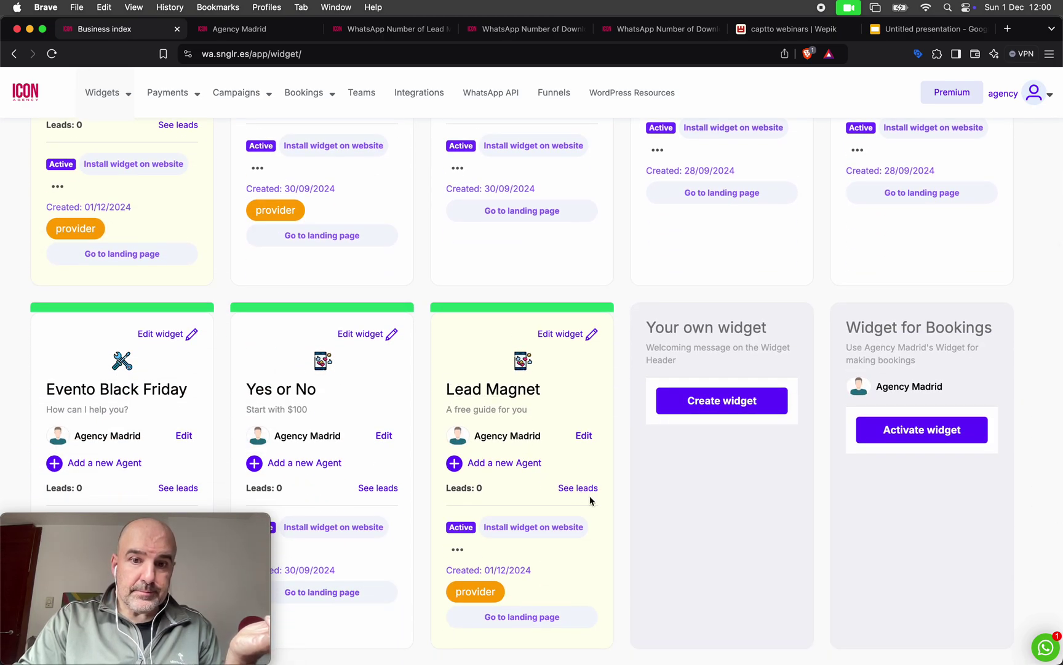
{"action": "left_click", "coordinate": [590, 489]}
Step: Switch the leads to Board view and move cards into Nueva orden and Pagado
{"action": "scroll", "coordinate": [465, 429], "scroll_direction": "down", "scroll_amount": 3}
{"action": "scroll", "coordinate": [370, 308], "scroll_direction": "up", "scroll_amount": 3}
{"action": "left_click", "coordinate": [216, 197]}
{"action": "left_click_drag", "start_coordinate": [143, 353], "coordinate": [421, 328]}
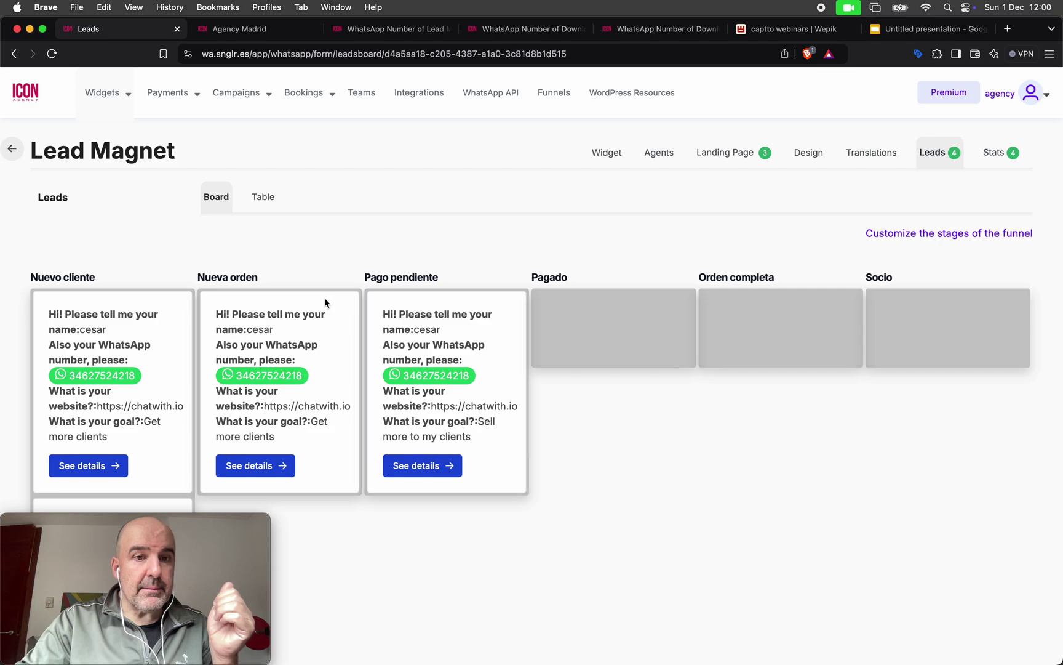
{"action": "scroll", "coordinate": [337, 321], "scroll_direction": "down", "scroll_amount": 3}
{"action": "left_click_drag", "start_coordinate": [113, 449], "coordinate": [690, 399]}
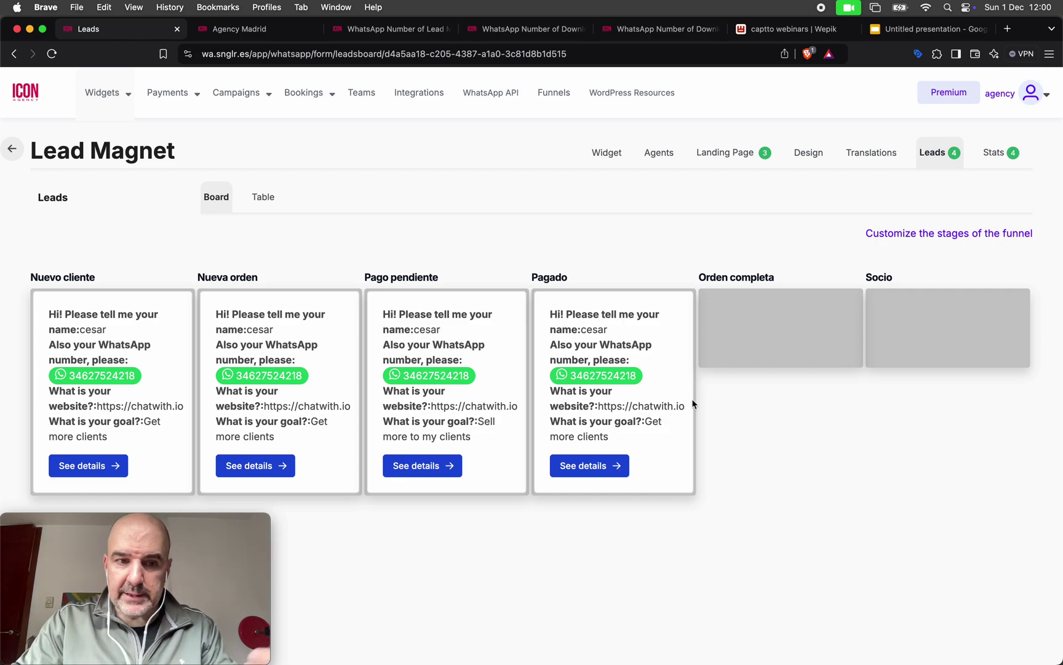
Step: Log out of the agency account and sign in with the saved client login
{"action": "left_click", "coordinate": [1034, 98]}
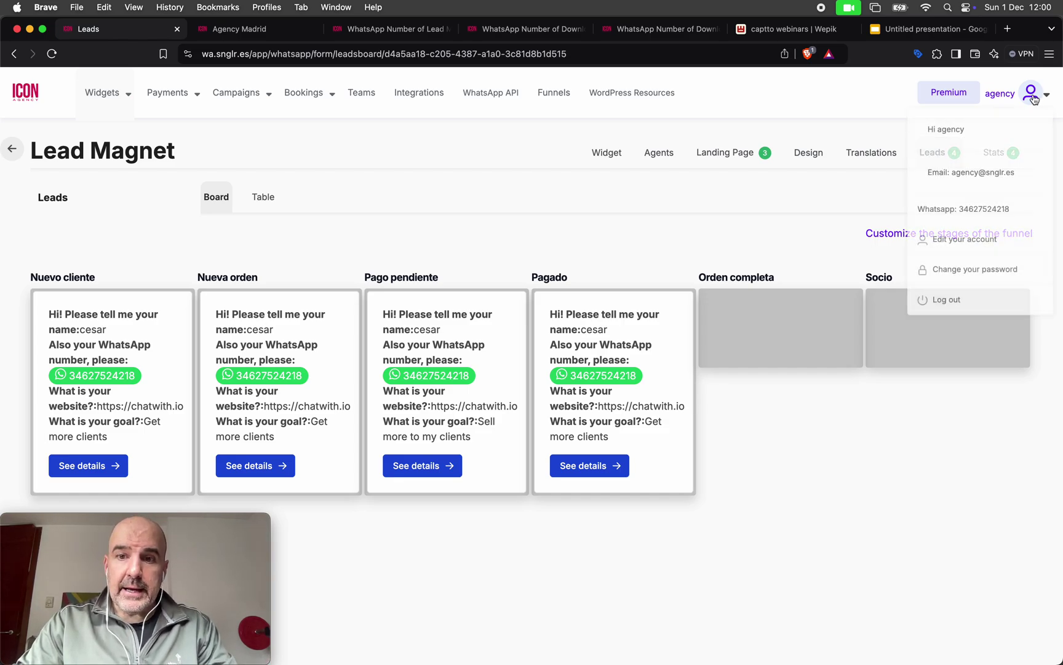
{"action": "left_click", "coordinate": [947, 302]}
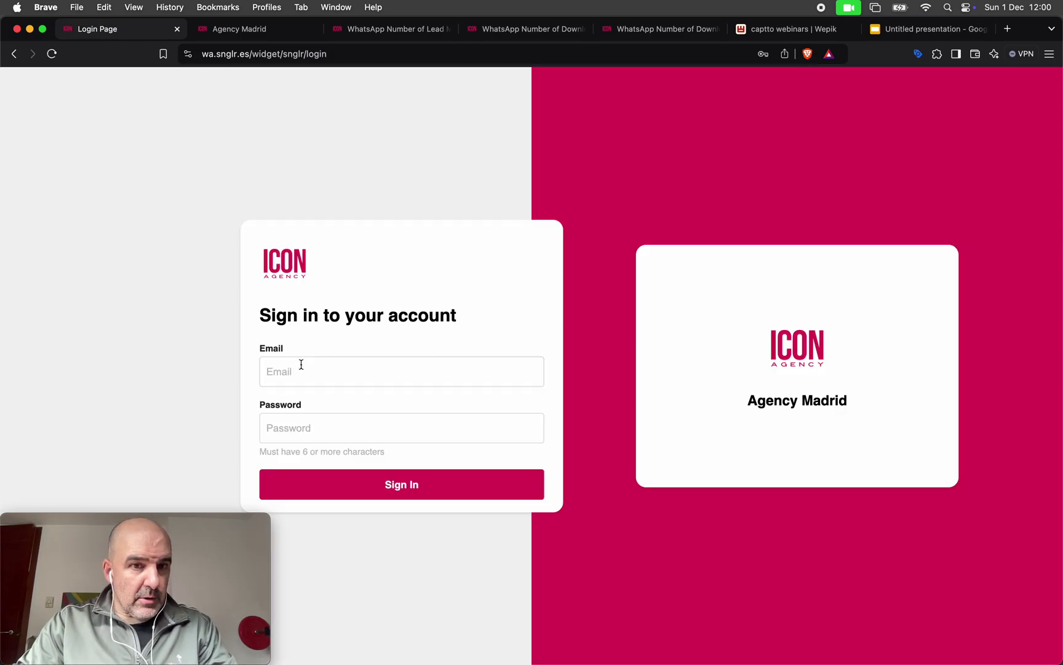
{"action": "left_click", "coordinate": [298, 364]}
{"action": "type", "text": "new"}
{"action": "left_click", "coordinate": [372, 408]}
{"action": "left_click", "coordinate": [390, 491]}
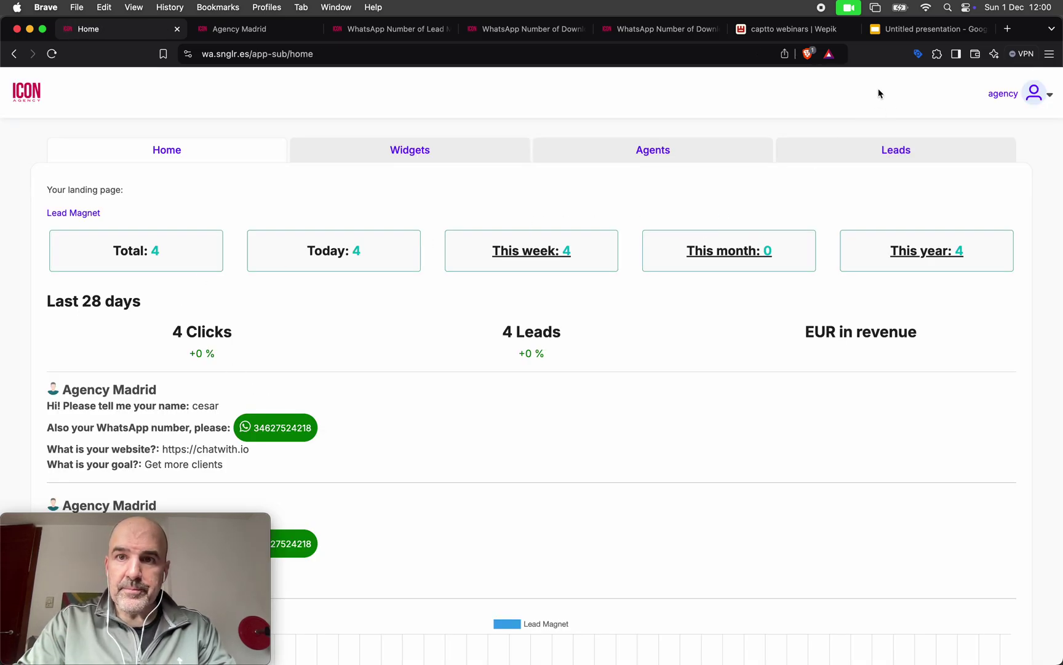
Step: Detach the client dashboard into a mobile-sized window and open the Leads page
{"action": "left_click_drag", "start_coordinate": [160, 91], "coordinate": [255, 5]}
{"action": "left_click_drag", "start_coordinate": [8, 23], "coordinate": [732, 24]}
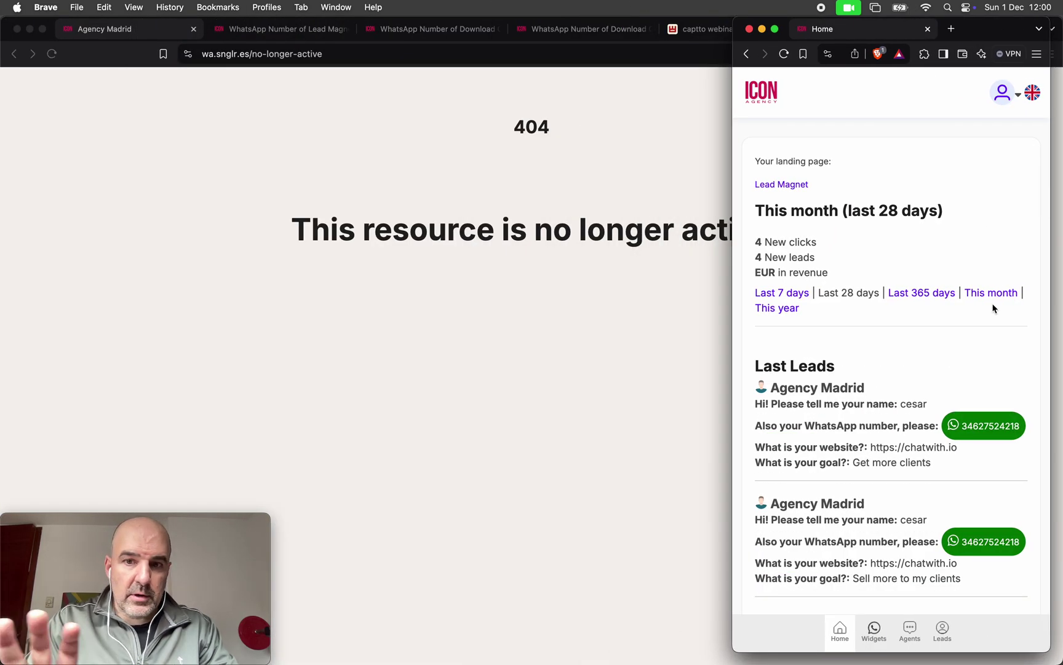
{"action": "scroll", "coordinate": [916, 395], "scroll_direction": "down", "scroll_amount": 3}
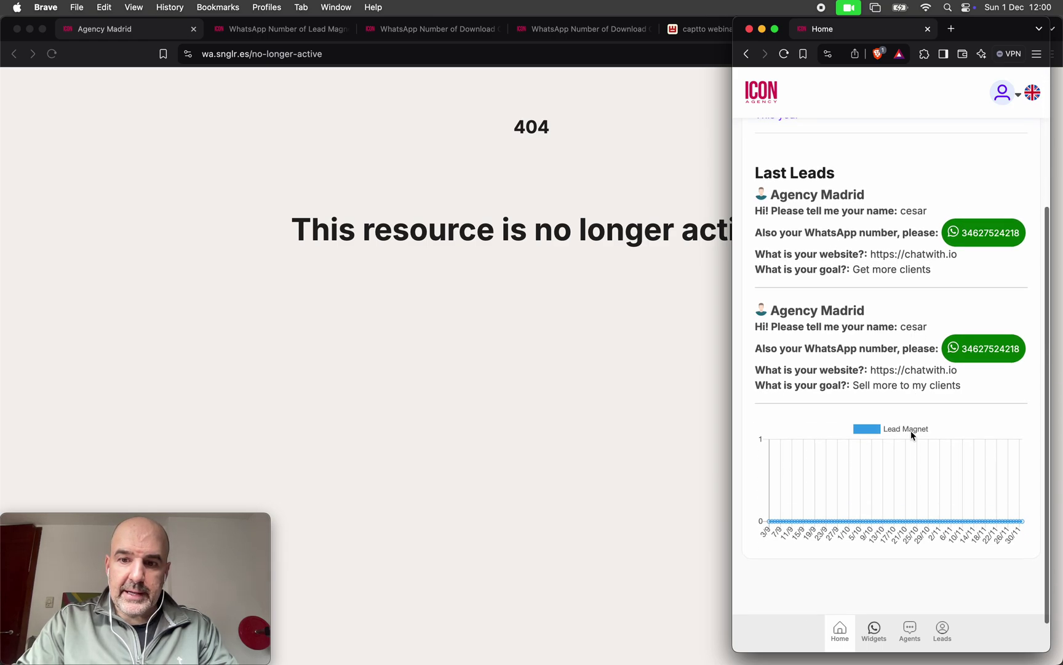
{"action": "left_click", "coordinate": [873, 635]}
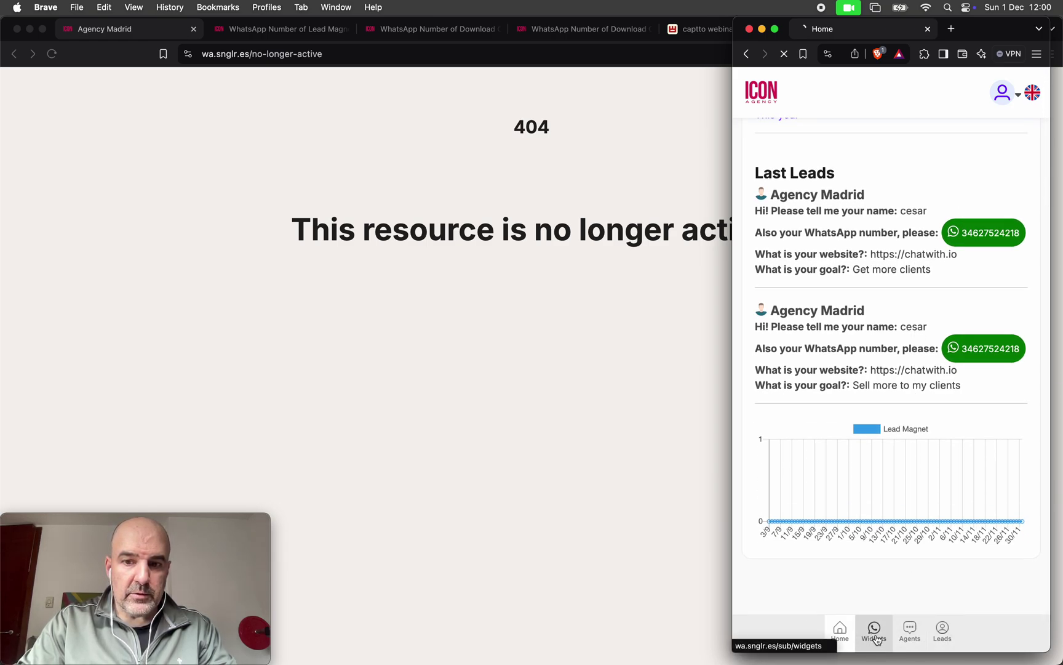
{"action": "left_click", "coordinate": [908, 638]}
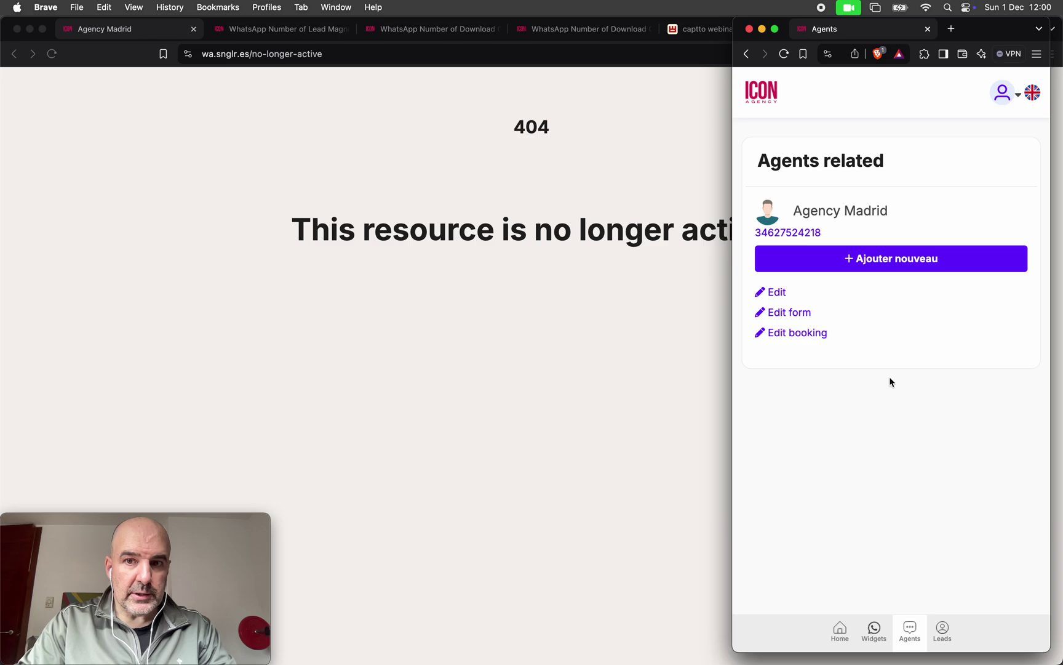
{"action": "left_click", "coordinate": [941, 641]}
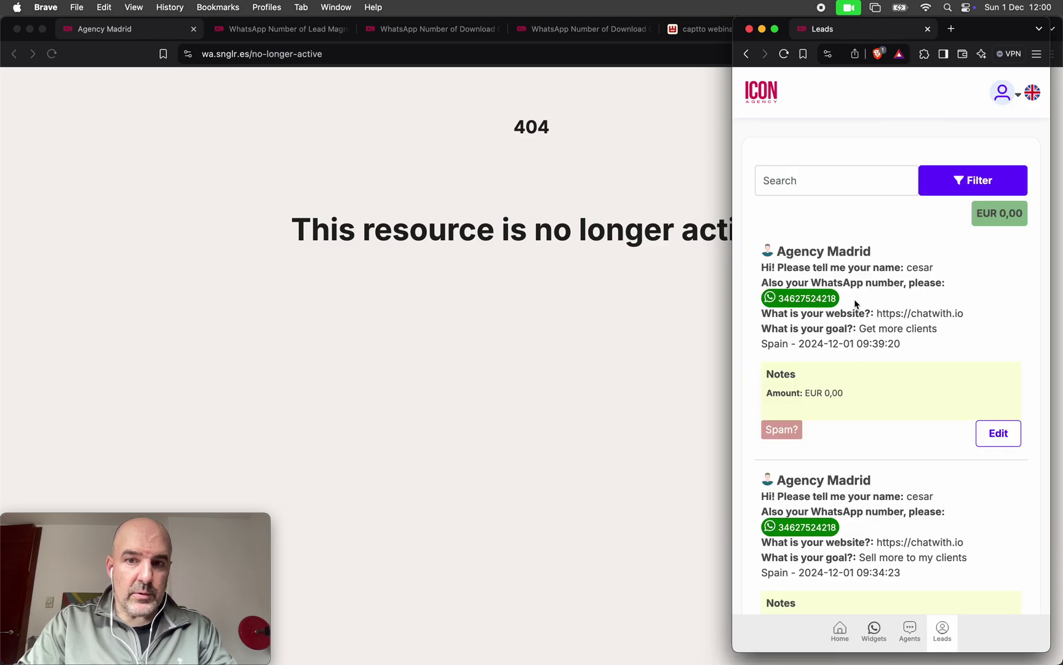
Step: Add the note 'This is a new client' to the first lead and save it
{"action": "scroll", "coordinate": [859, 304], "scroll_direction": "down", "scroll_amount": 5}
{"action": "scroll", "coordinate": [855, 300], "scroll_direction": "down", "scroll_amount": 6}
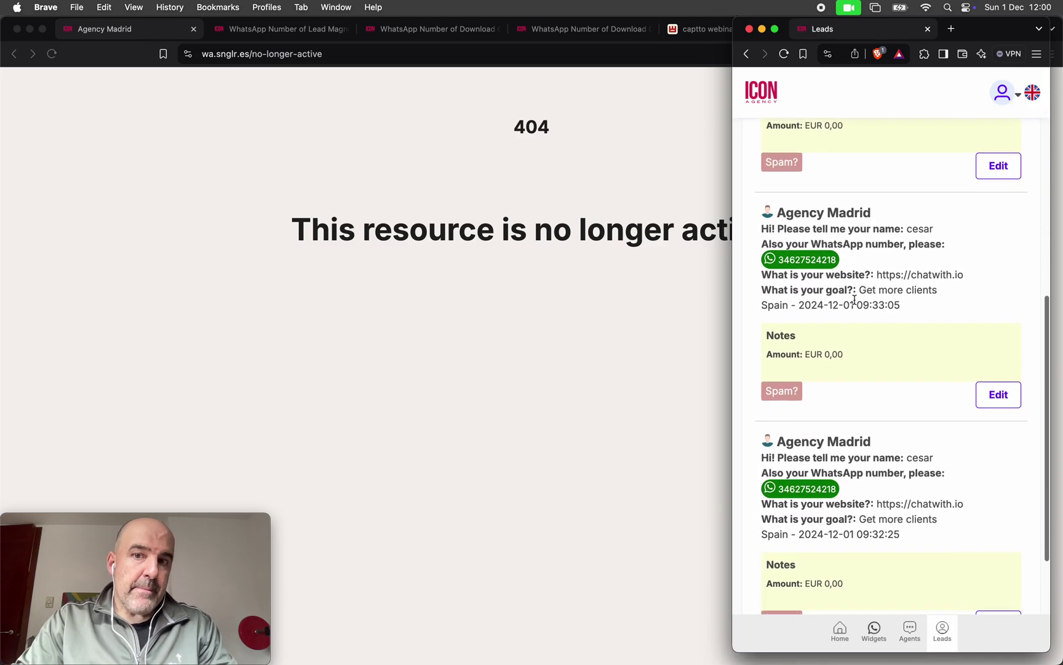
{"action": "scroll", "coordinate": [855, 303], "scroll_direction": "up", "scroll_amount": 10}
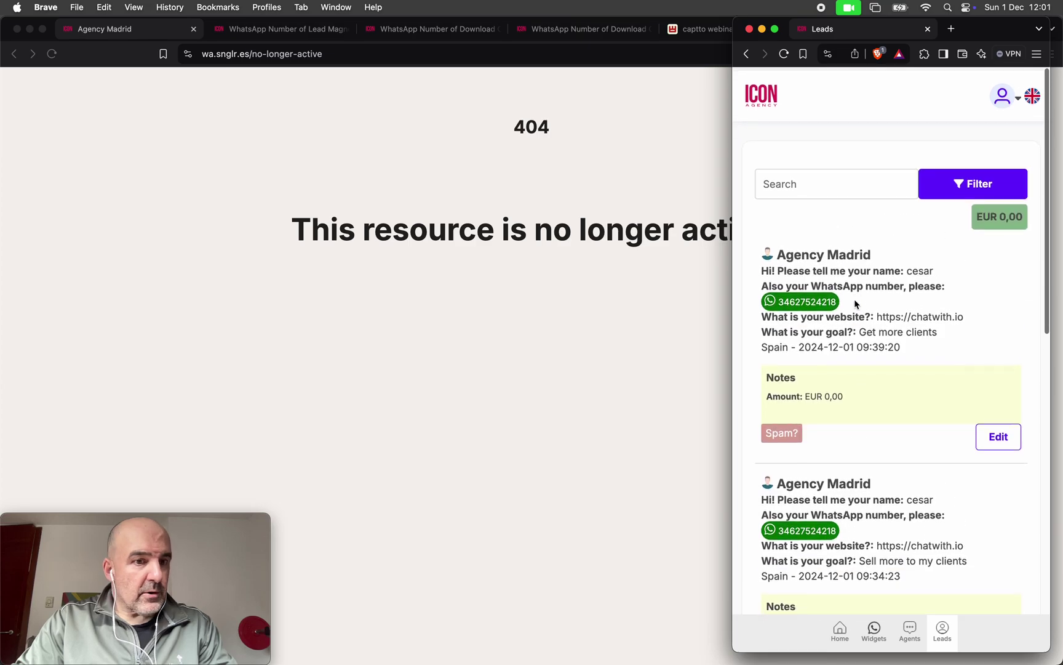
{"action": "left_click", "coordinate": [998, 433]}
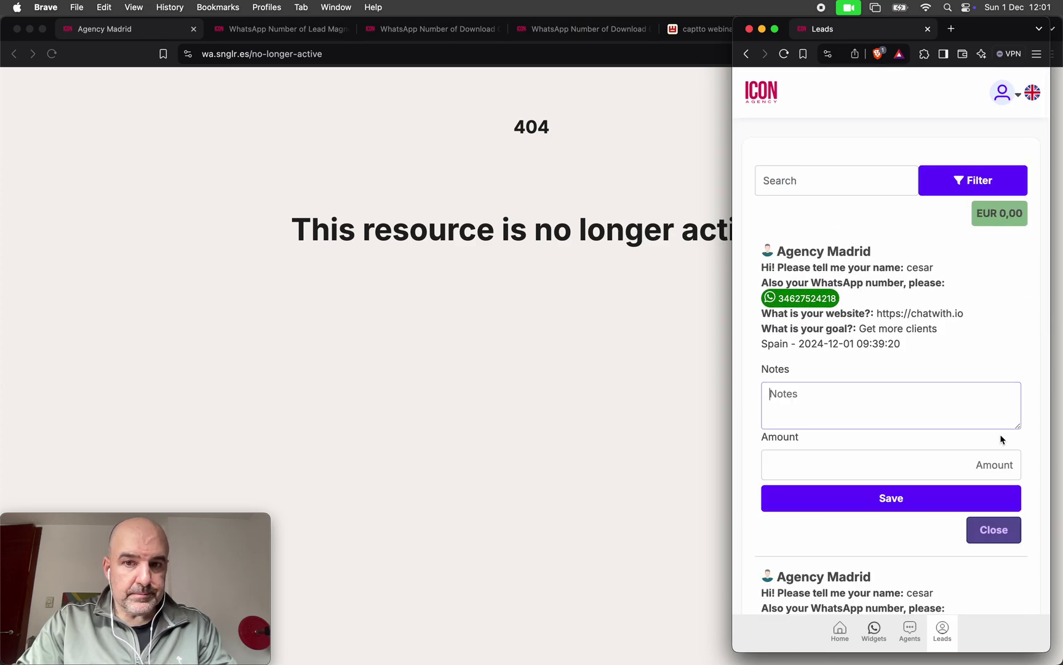
{"action": "type", "text": "This is a new client"}
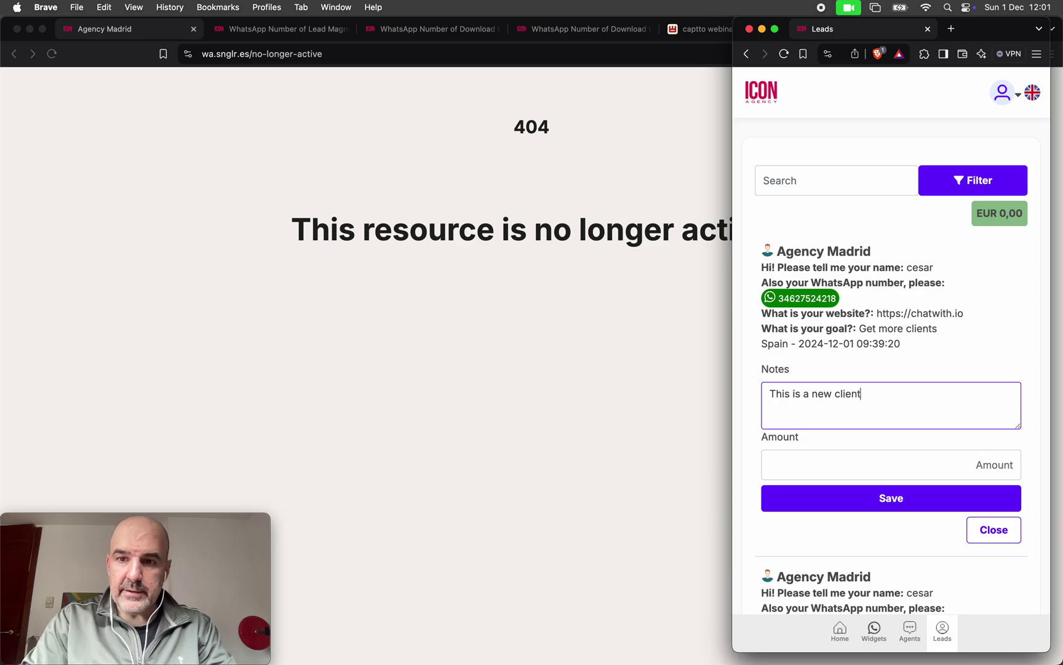
{"action": "left_click", "coordinate": [909, 505]}
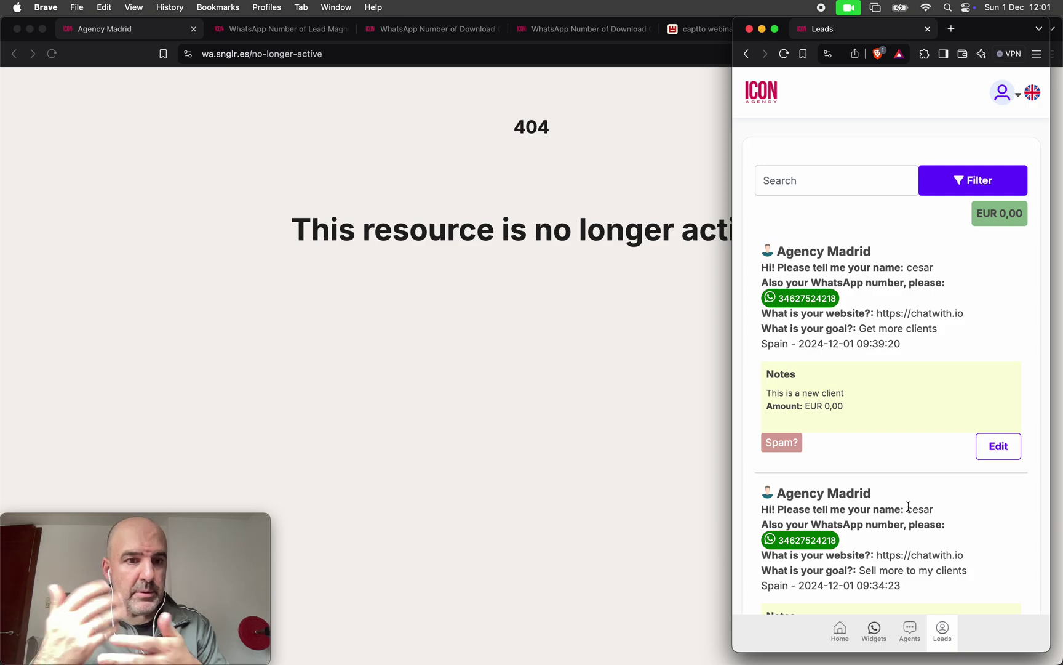
Step: Widen the window back to the desktop layout of the leads table
{"action": "left_click", "coordinate": [844, 184]}
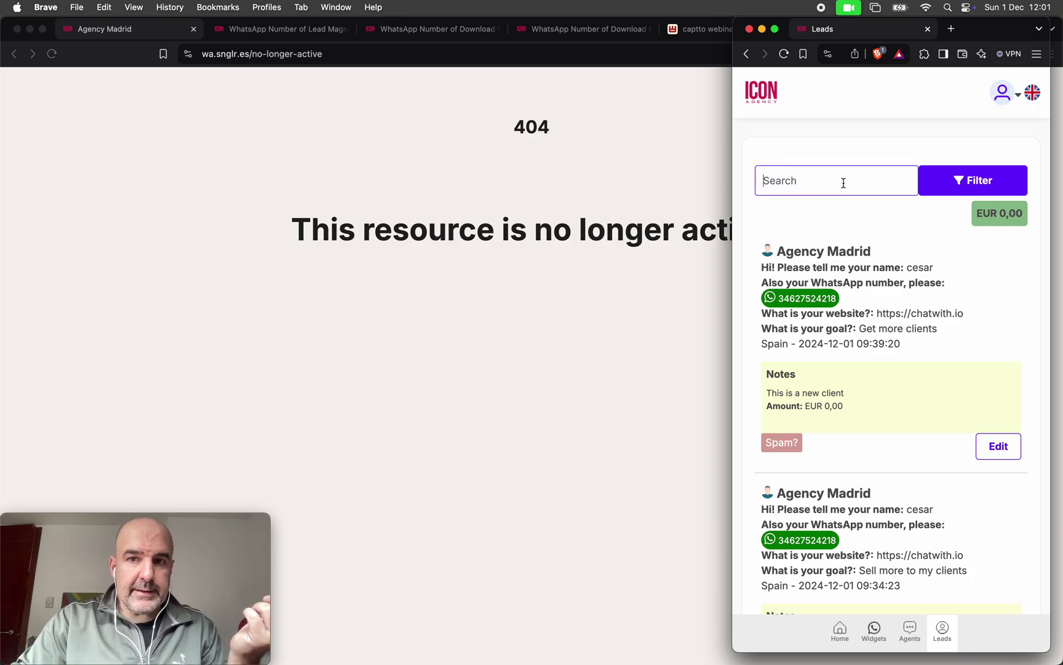
{"action": "left_click", "coordinate": [1019, 299]}
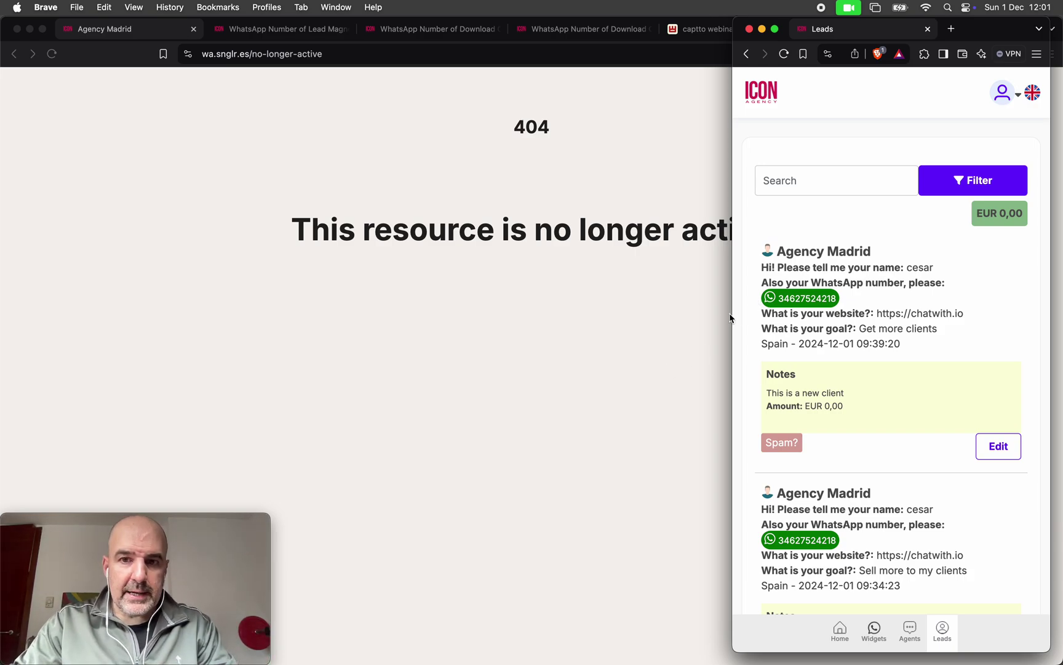
{"action": "left_click_drag", "start_coordinate": [734, 312], "coordinate": [2, 202]}
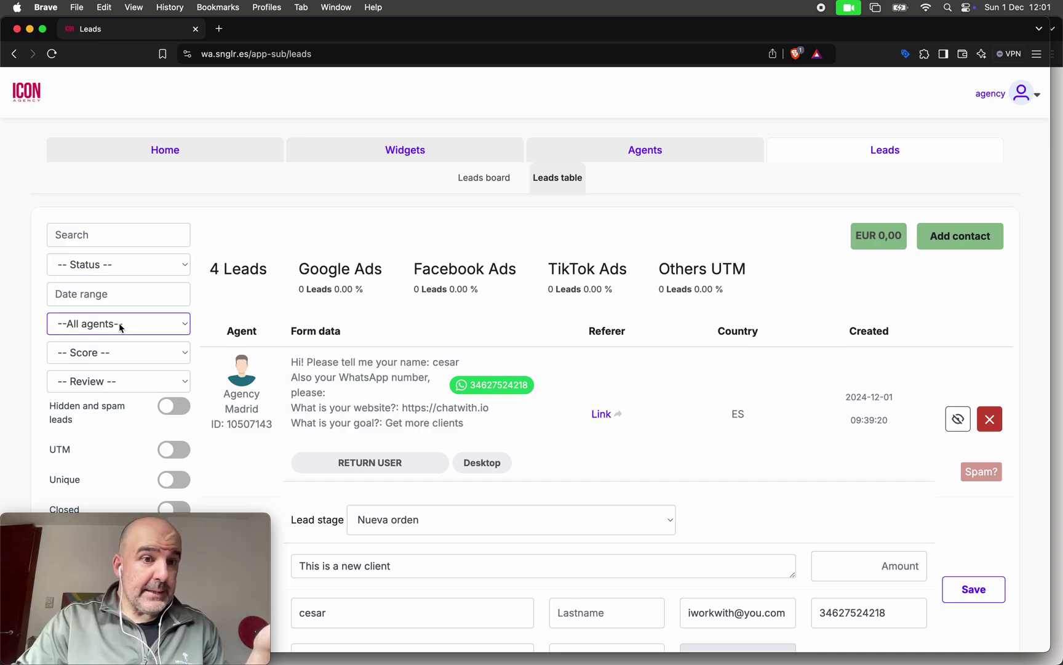
{"action": "left_click", "coordinate": [179, 323]}
{"action": "left_click", "coordinate": [252, 326]}
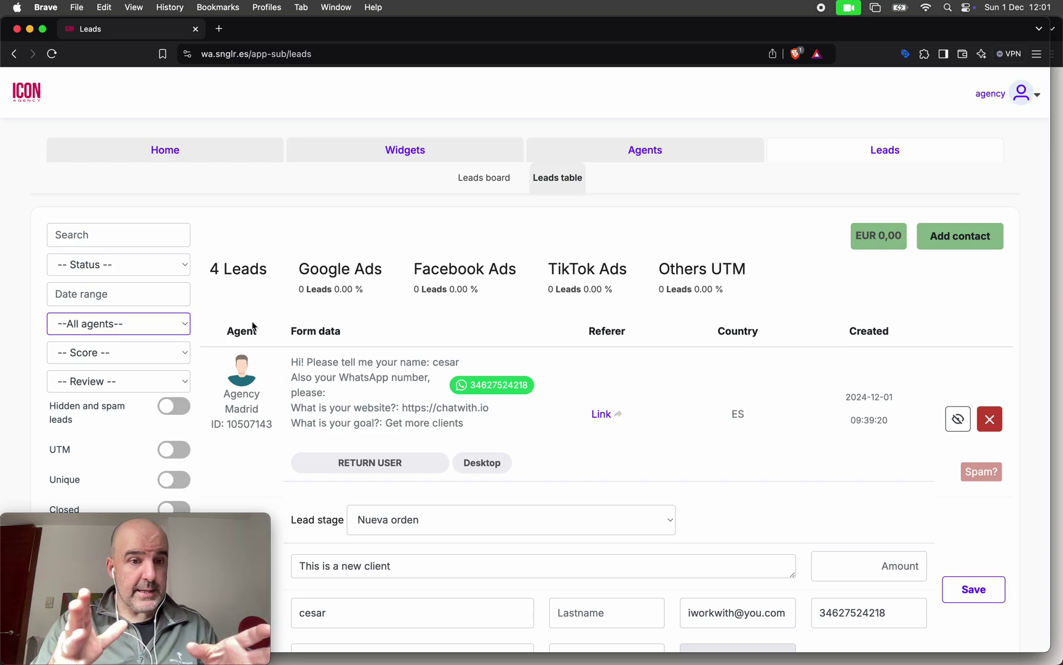
{"action": "left_click_drag", "start_coordinate": [311, 269], "coordinate": [603, 292]}
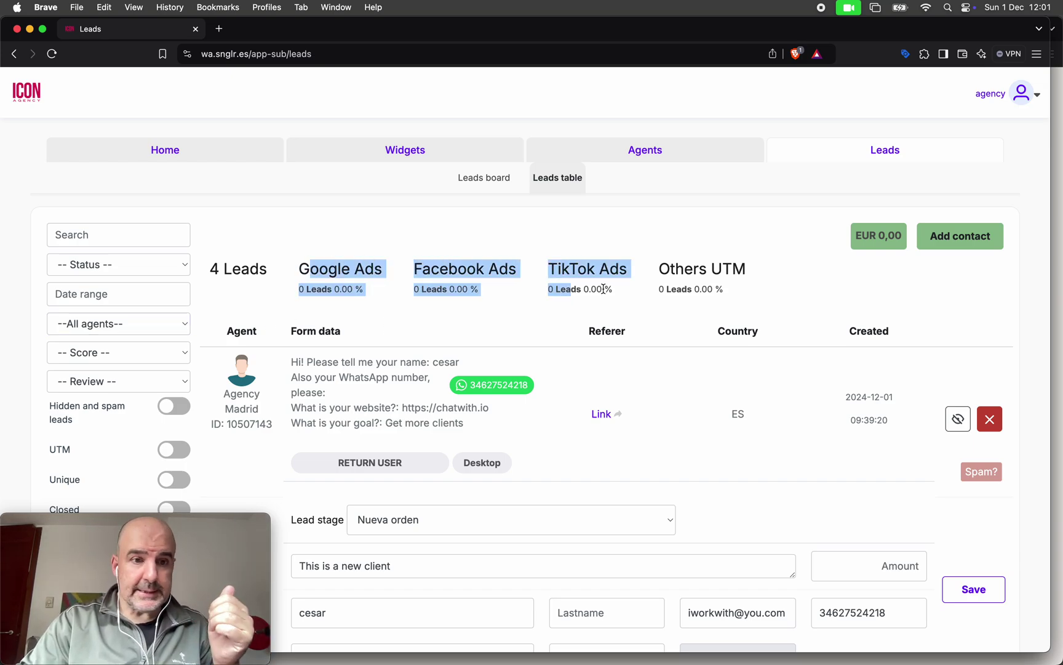